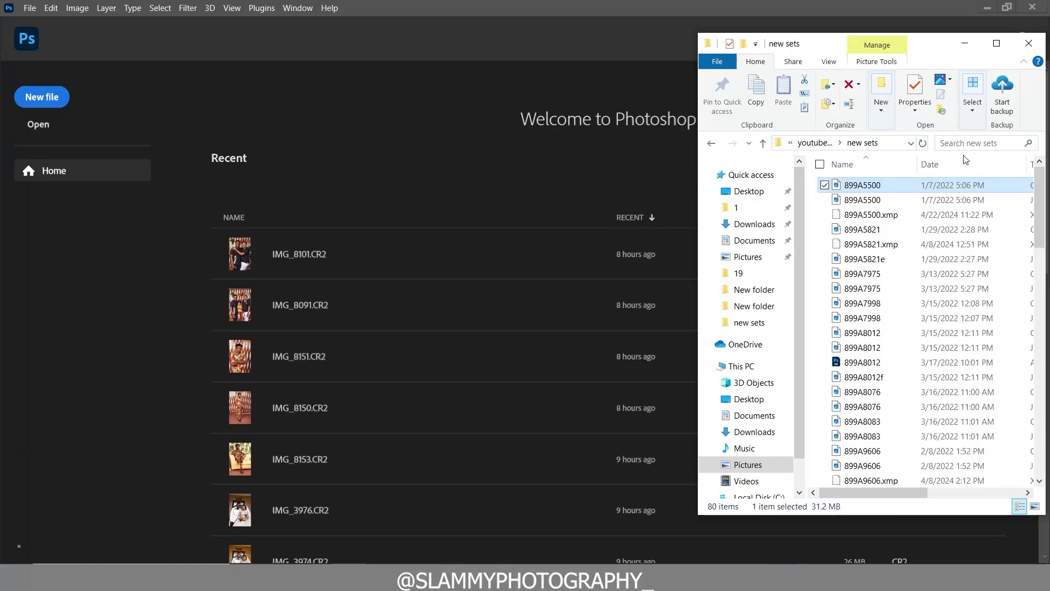
Step: Open the raw photo 899A5500 from the new sets folder for raw editing and inspect the man's face
{"action": "left_click_drag", "start_coordinate": [949, 185], "coordinate": [413, 184]}
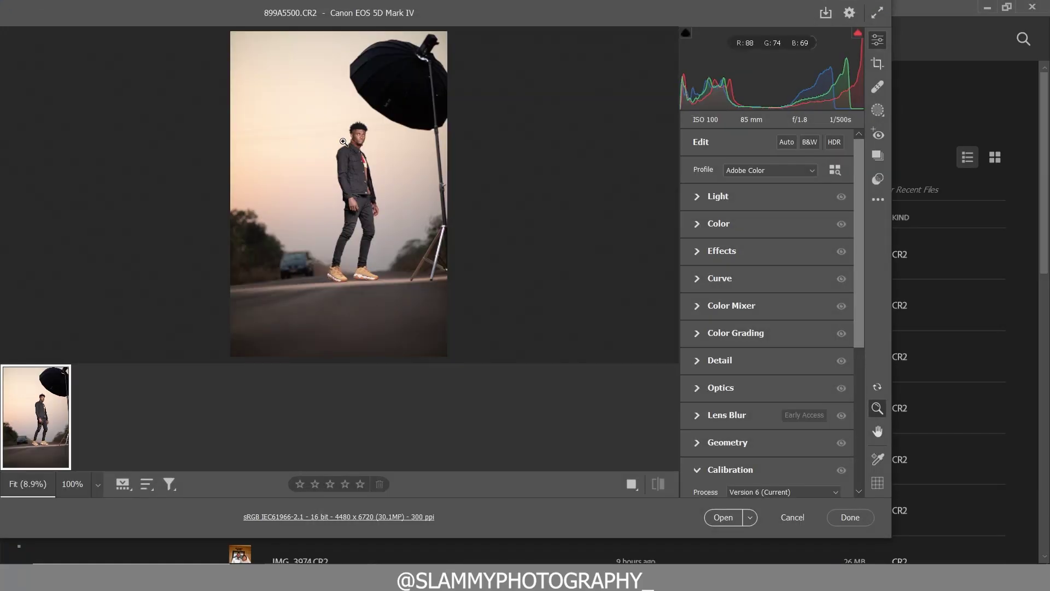
{"action": "left_click", "coordinate": [432, 242]}
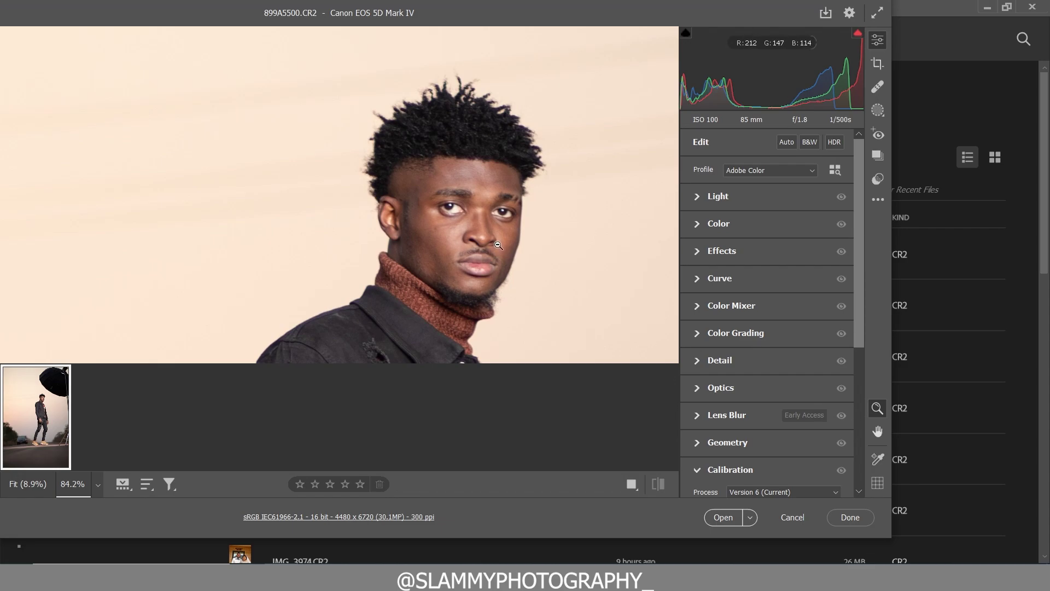
{"action": "left_click", "coordinate": [442, 233], "text": "alt"}
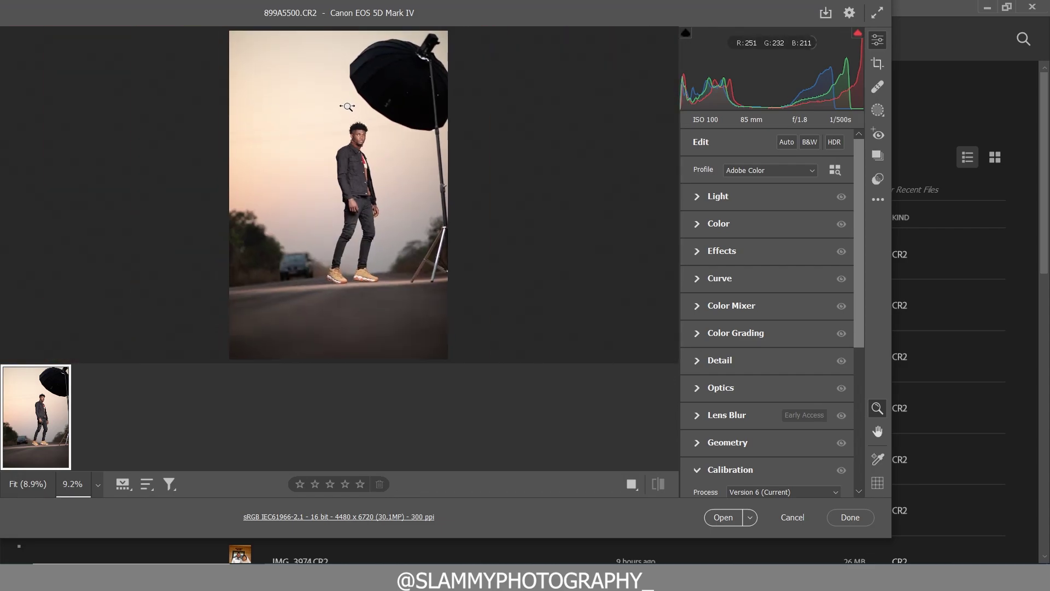
{"action": "left_click_drag", "start_coordinate": [356, 113], "coordinate": [382, 221]}
{"action": "left_click", "coordinate": [382, 222], "text": "alt"}
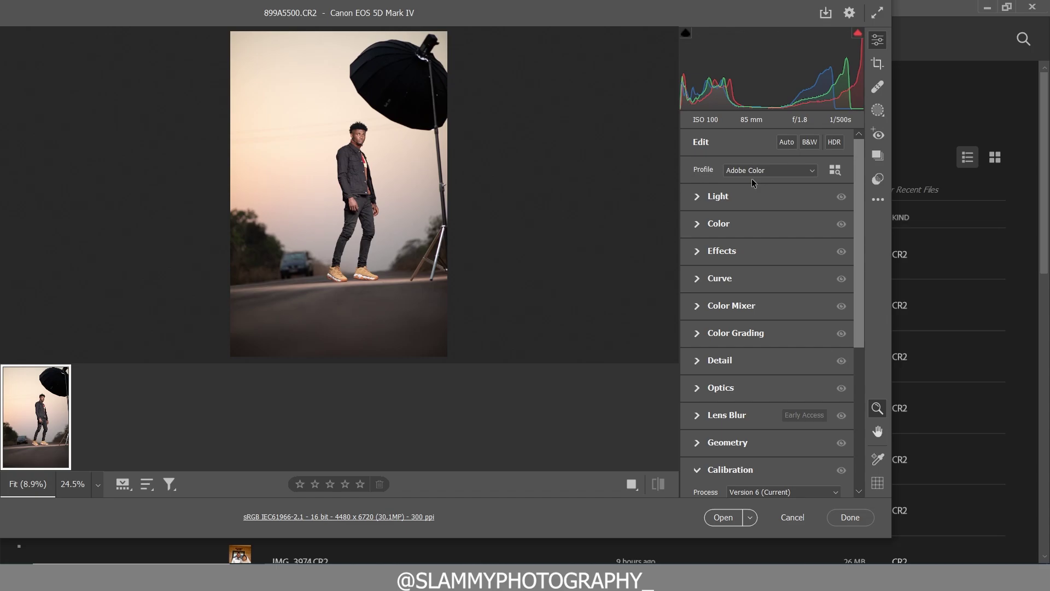
Step: Apply the Camera Matching Landscape profile to the photo and compare the before and after versions
{"action": "left_click", "coordinate": [835, 171]}
{"action": "left_click", "coordinate": [688, 221]}
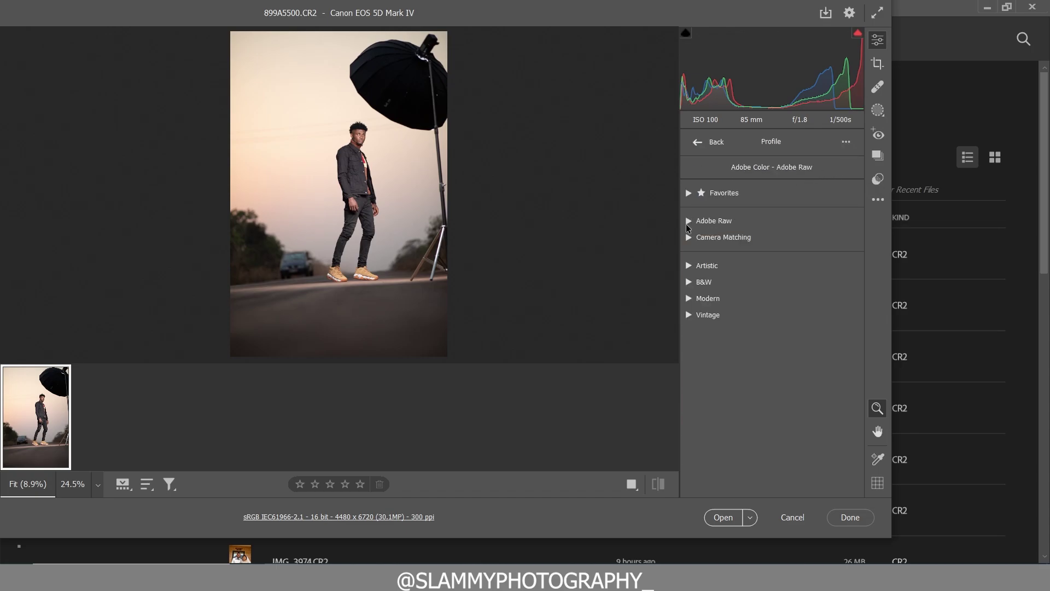
{"action": "left_click", "coordinate": [689, 238]}
{"action": "scroll", "coordinate": [720, 338], "scroll_direction": "down", "scroll_amount": 2}
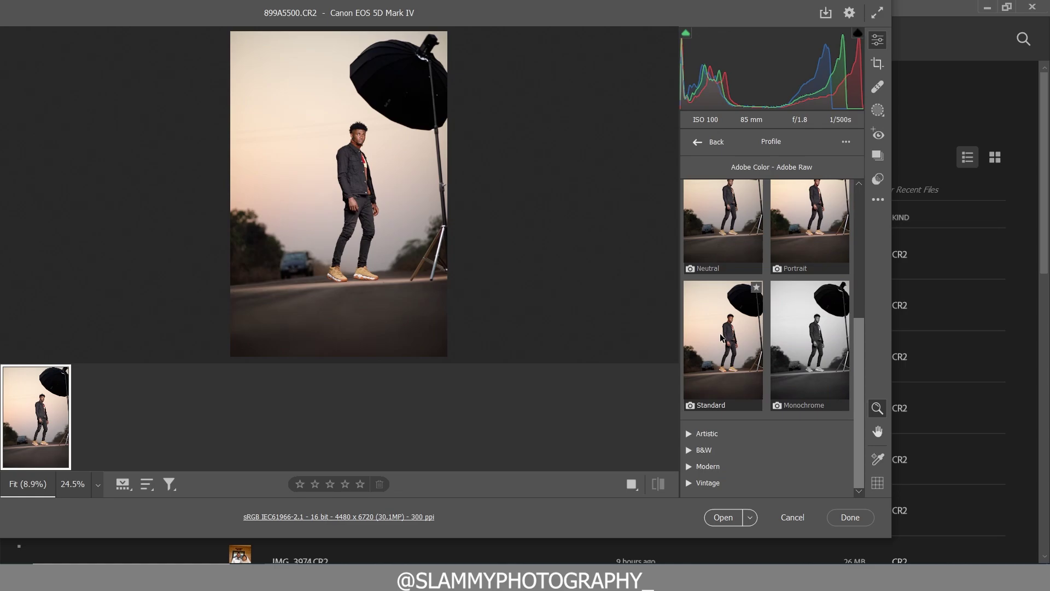
{"action": "scroll", "coordinate": [721, 338], "scroll_direction": "up", "scroll_amount": 2}
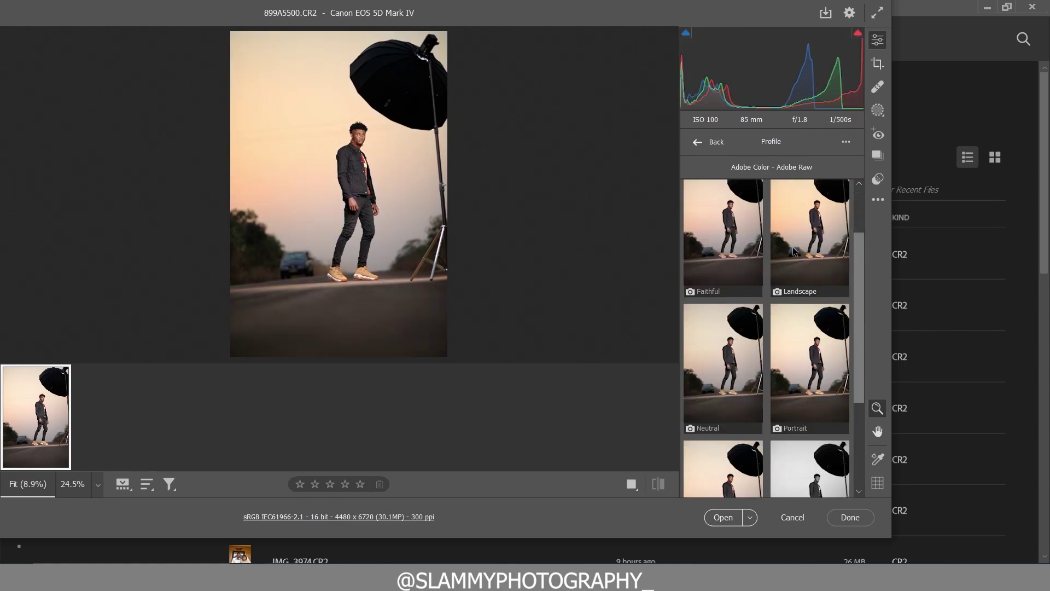
{"action": "left_click", "coordinate": [792, 247]}
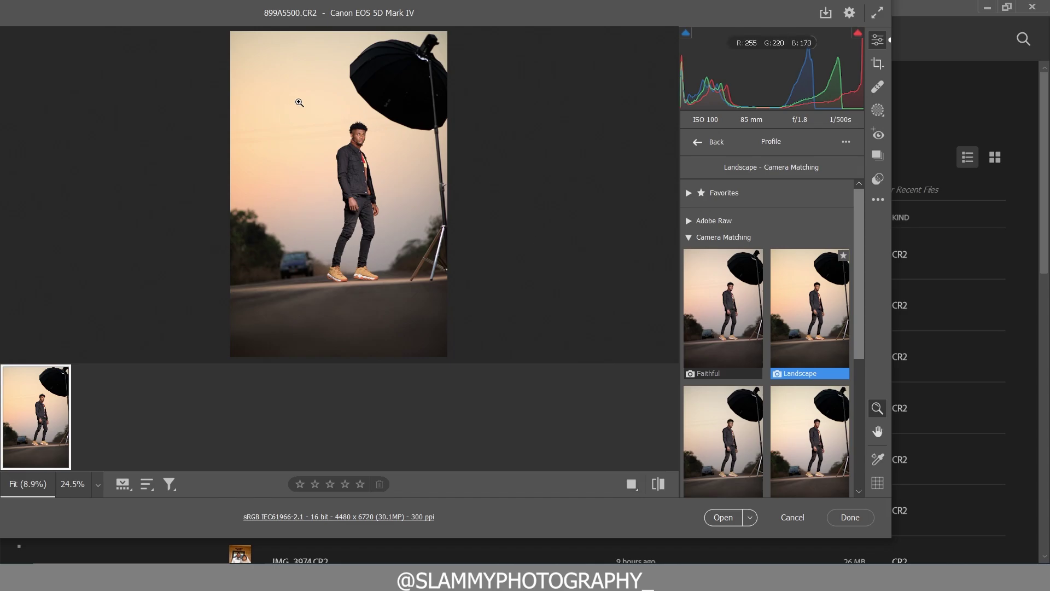
{"action": "left_click", "coordinate": [632, 485]}
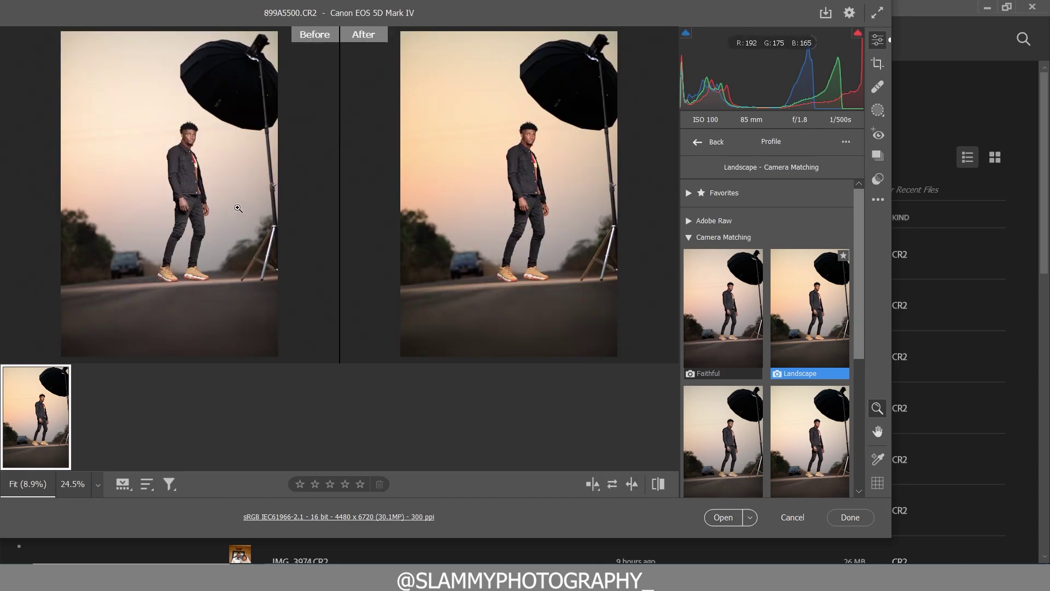
{"action": "left_click", "coordinate": [592, 484]}
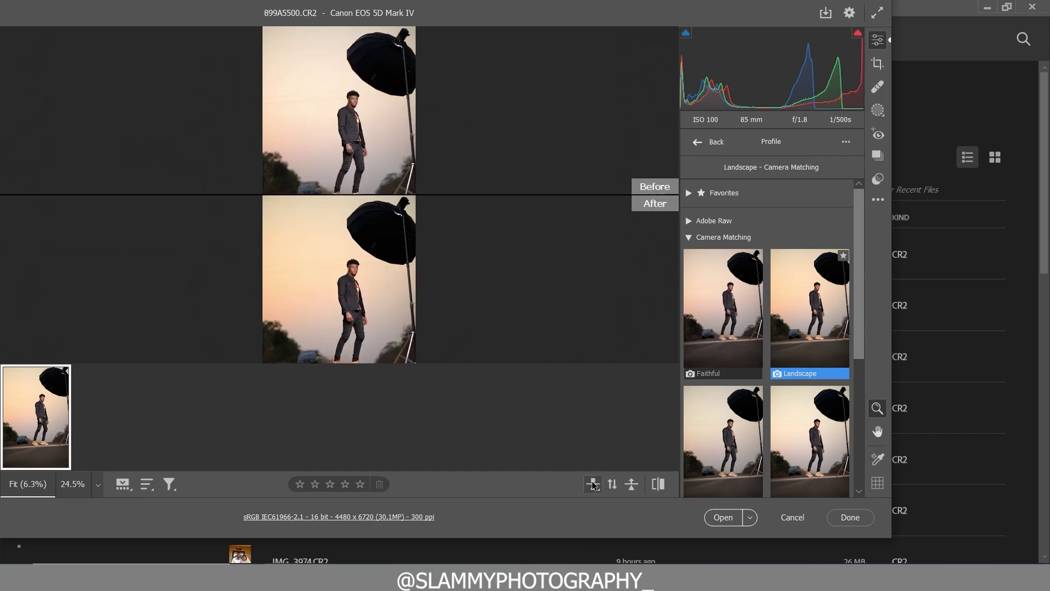
{"action": "left_click", "coordinate": [592, 484]}
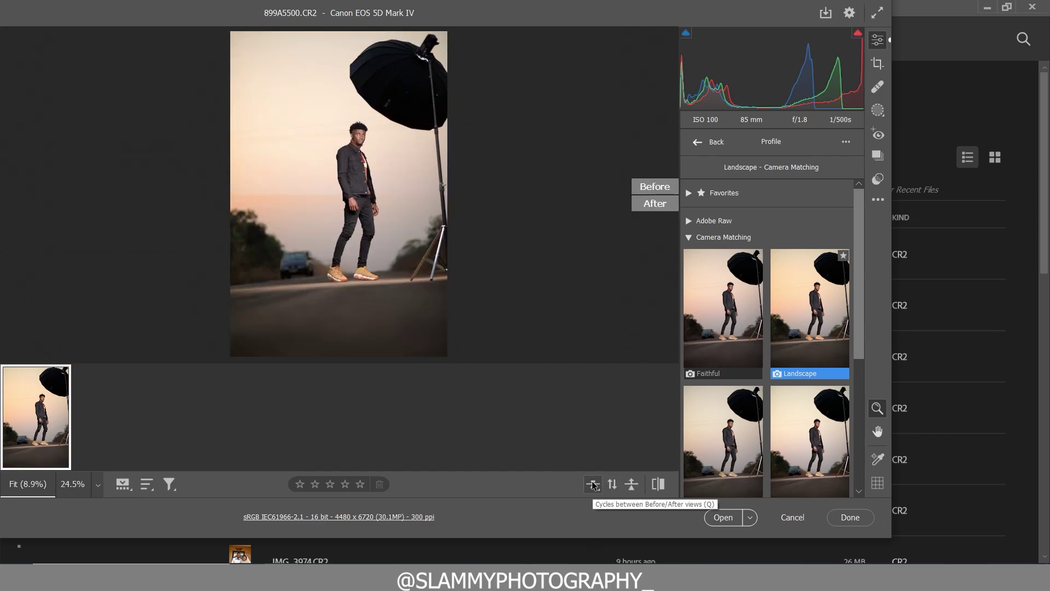
Step: Create a sky mask and set its temperature to +98
{"action": "left_click", "coordinate": [876, 111]}
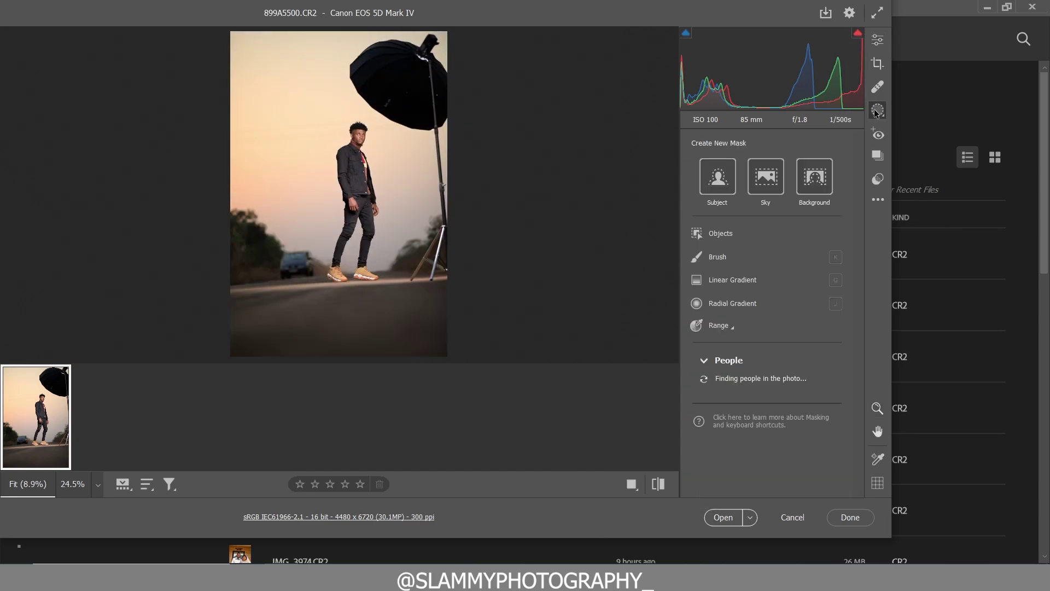
{"action": "left_click", "coordinate": [763, 175]}
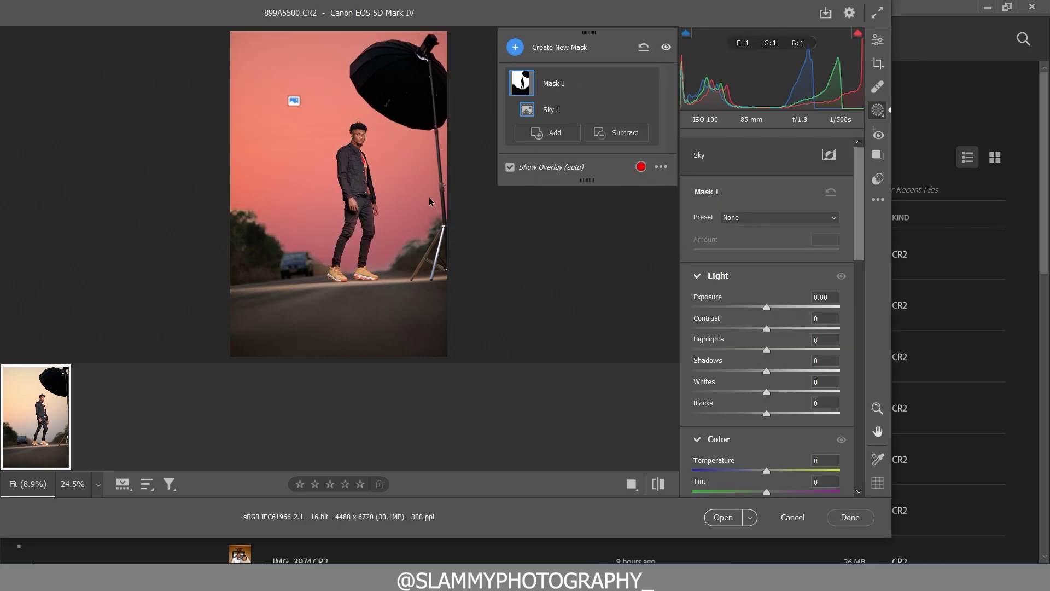
{"action": "scroll", "coordinate": [734, 416], "scroll_direction": "down", "scroll_amount": 2}
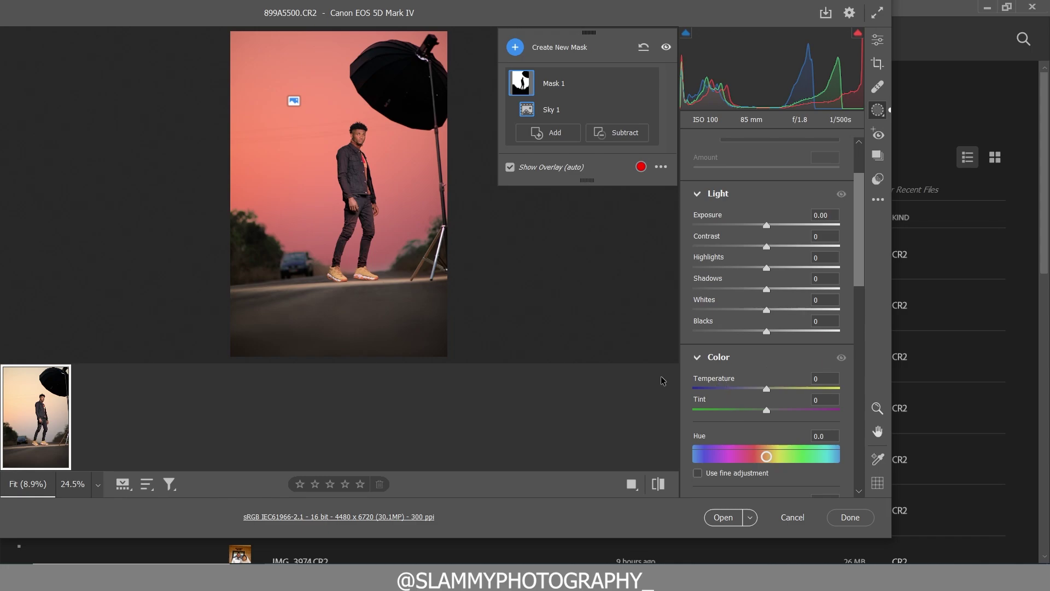
{"action": "left_click_drag", "start_coordinate": [715, 378], "coordinate": [787, 384]}
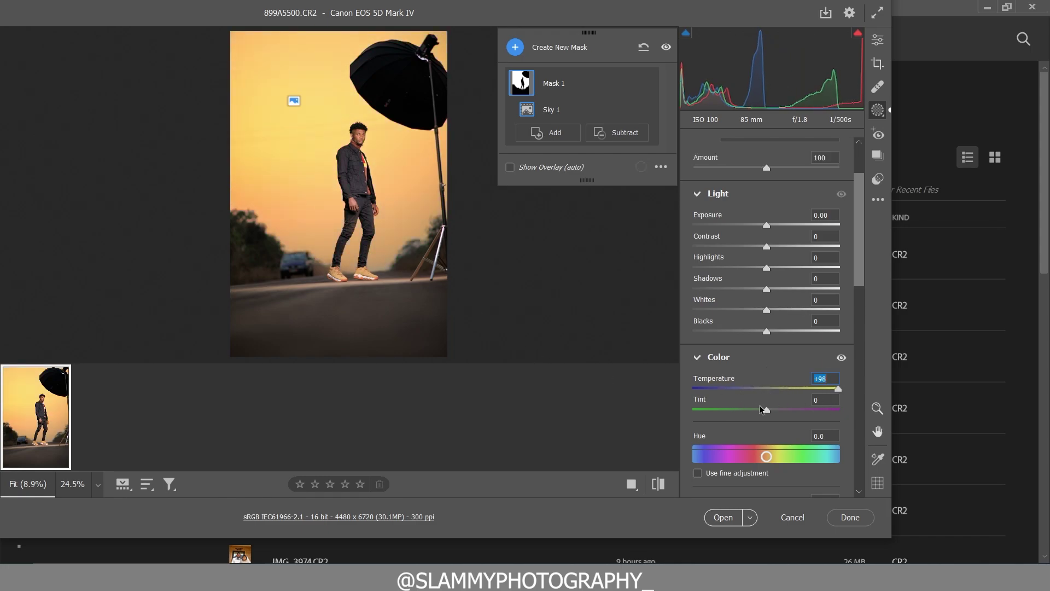
Step: Set the sky mask's contrast to +18, highlights to -46 and blacks to -31
{"action": "left_click", "coordinate": [721, 268]}
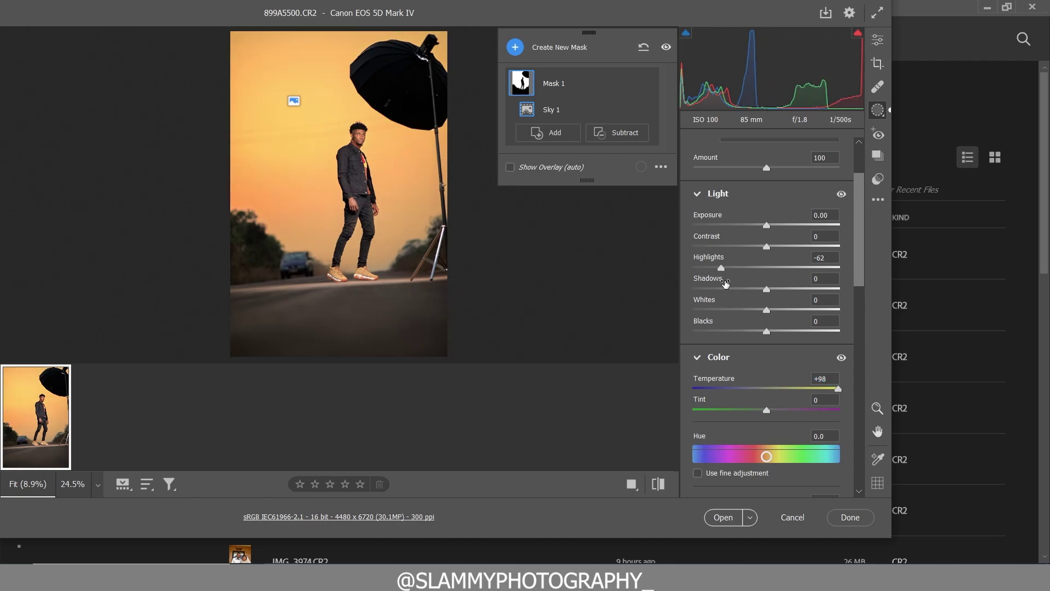
{"action": "left_click_drag", "start_coordinate": [725, 324], "coordinate": [705, 327]}
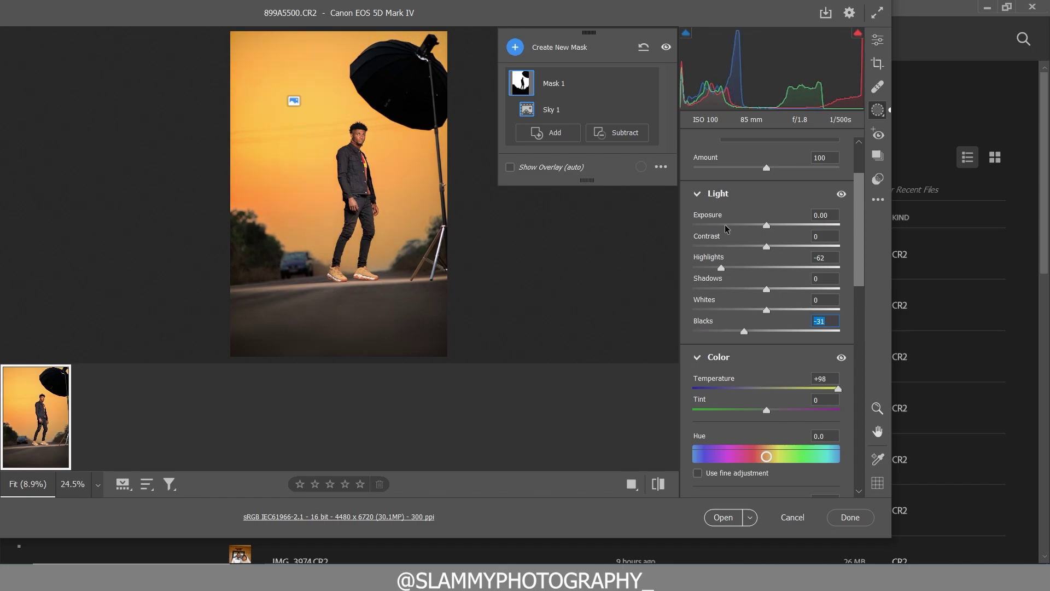
{"action": "scroll", "coordinate": [728, 349], "scroll_direction": "down", "scroll_amount": 3}
{"action": "scroll", "coordinate": [735, 272], "scroll_direction": "up", "scroll_amount": 3}
{"action": "left_click_drag", "start_coordinate": [716, 235], "coordinate": [732, 245]}
Step: Set the sky mask's clarity to +8 and dehaze to +4, and show the before and after versions side by side
{"action": "scroll", "coordinate": [736, 263], "scroll_direction": "down", "scroll_amount": 5}
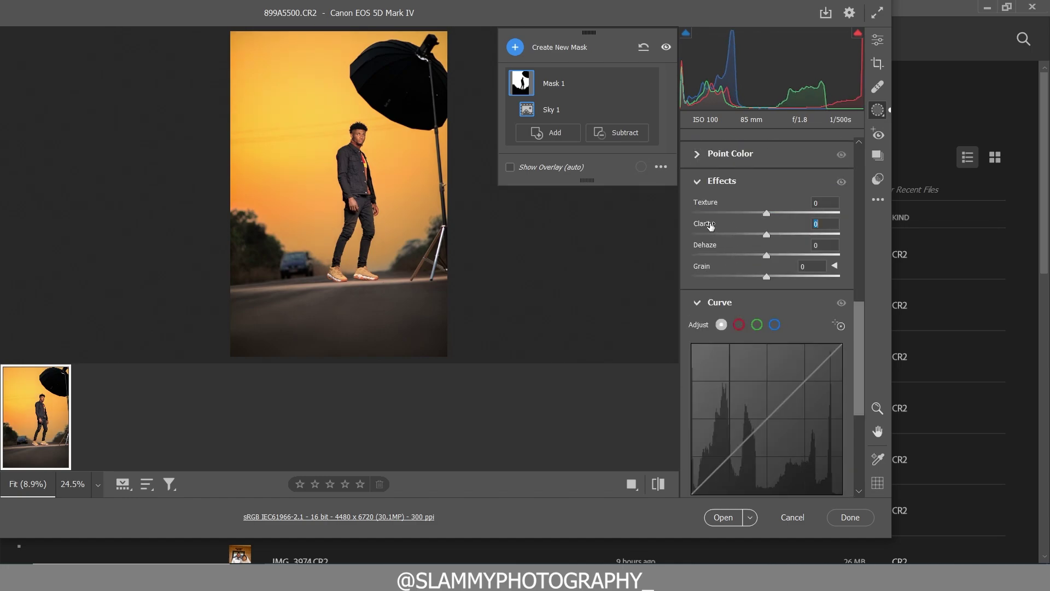
{"action": "left_click_drag", "start_coordinate": [709, 226], "coordinate": [718, 249]}
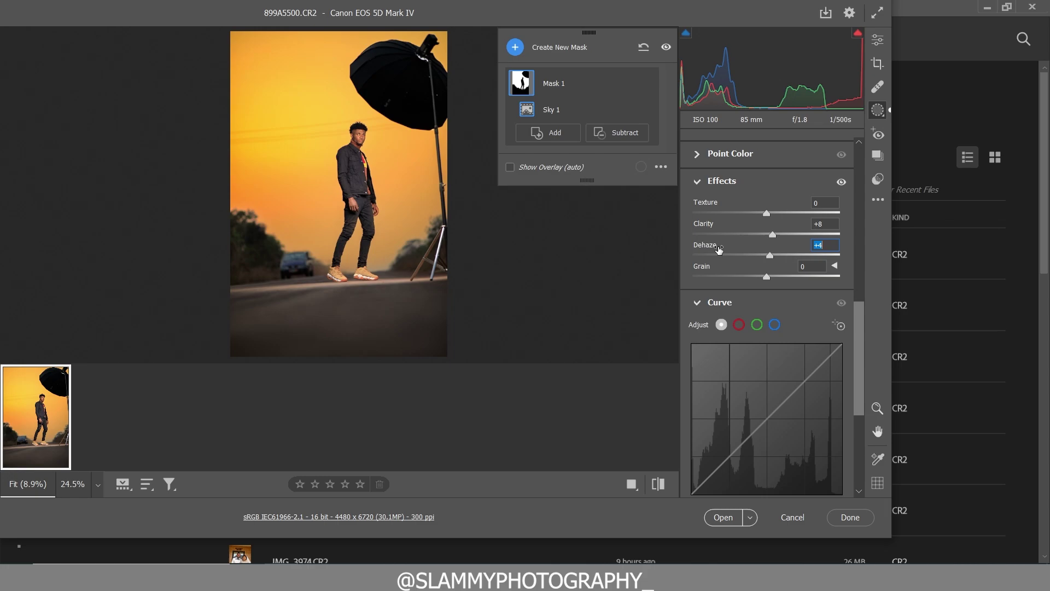
{"action": "left_click_drag", "start_coordinate": [714, 203], "coordinate": [767, 218]}
{"action": "scroll", "coordinate": [759, 319], "scroll_direction": "up", "scroll_amount": 9}
{"action": "scroll", "coordinate": [758, 318], "scroll_direction": "down", "scroll_amount": 6}
{"action": "scroll", "coordinate": [758, 318], "scroll_direction": "up", "scroll_amount": 5}
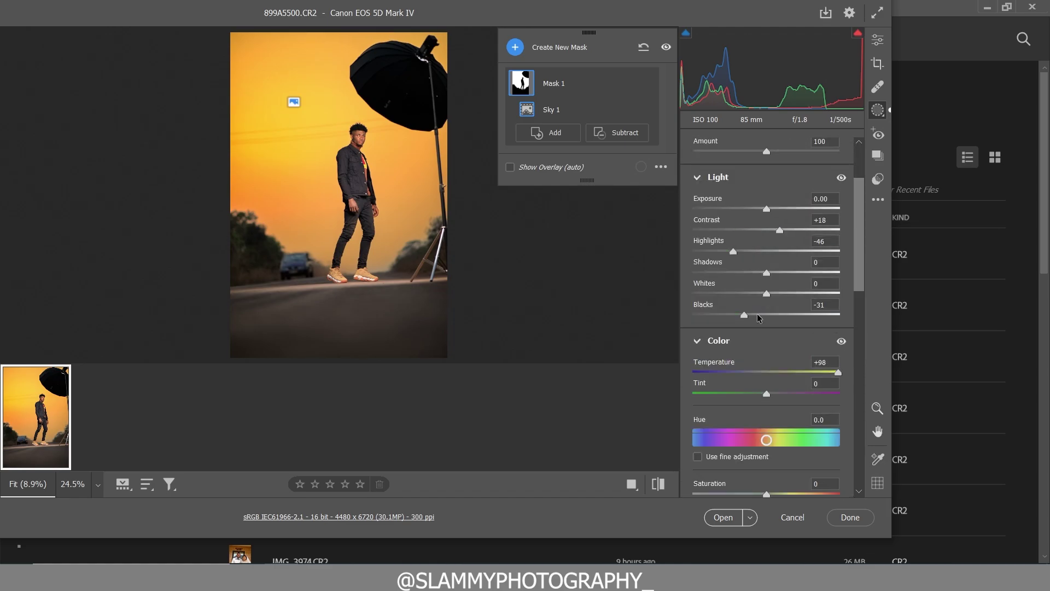
{"action": "left_click", "coordinate": [647, 484]}
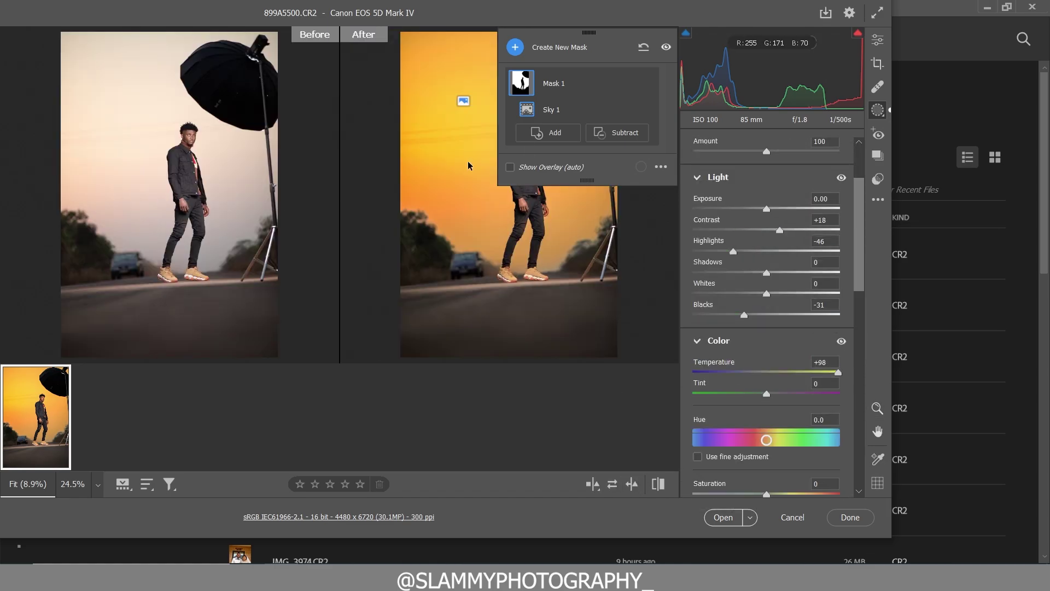
Step: Apply automatic tone to the whole photo and set exposure to +0.01, shadows to +42, whites to +25 and blacks to -32
{"action": "left_click", "coordinate": [877, 40]}
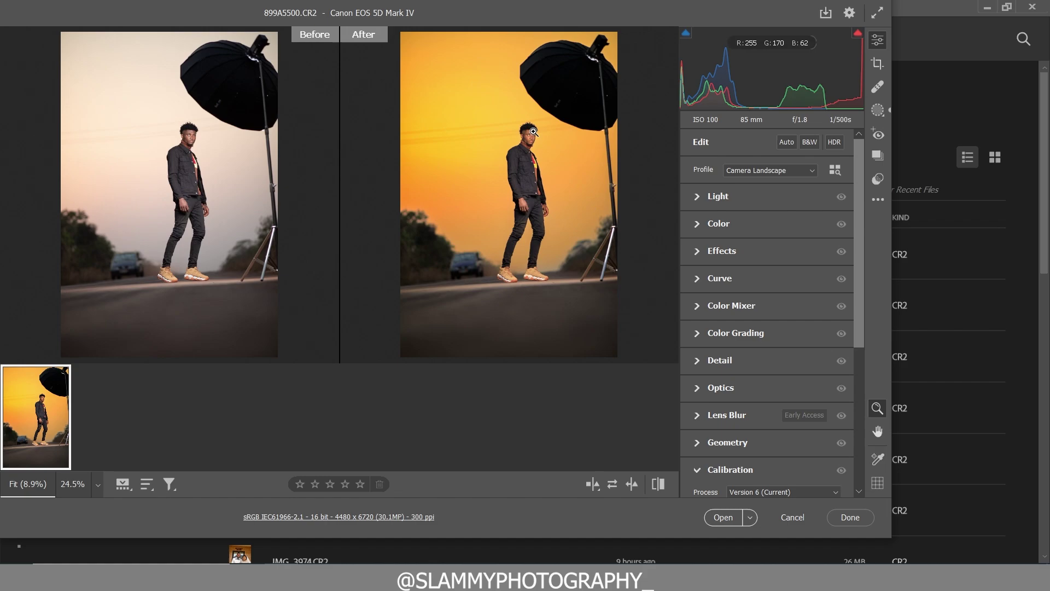
{"action": "left_click", "coordinate": [783, 141]}
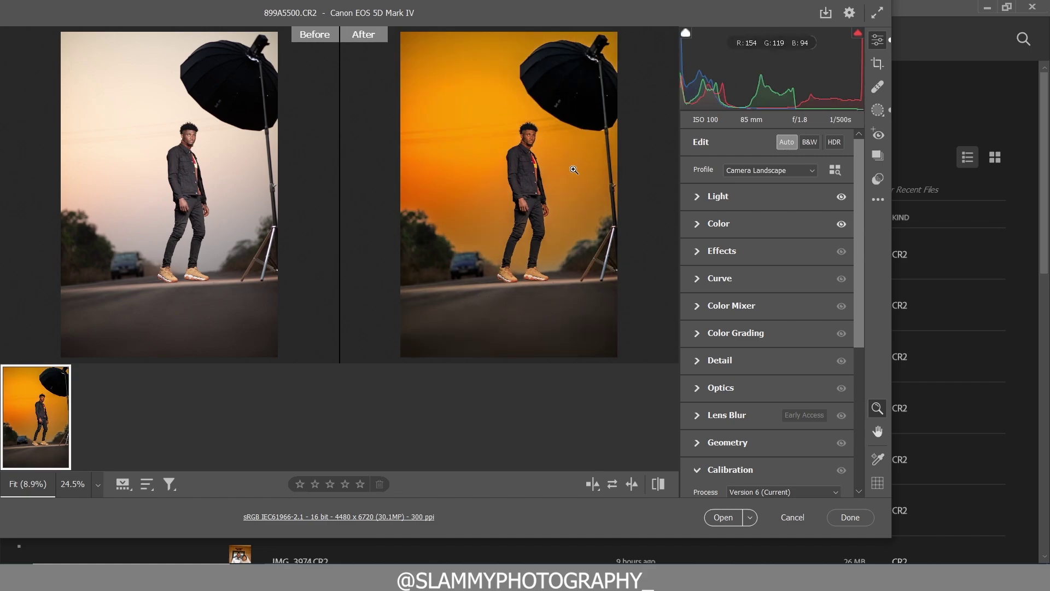
{"action": "left_click", "coordinate": [698, 196]}
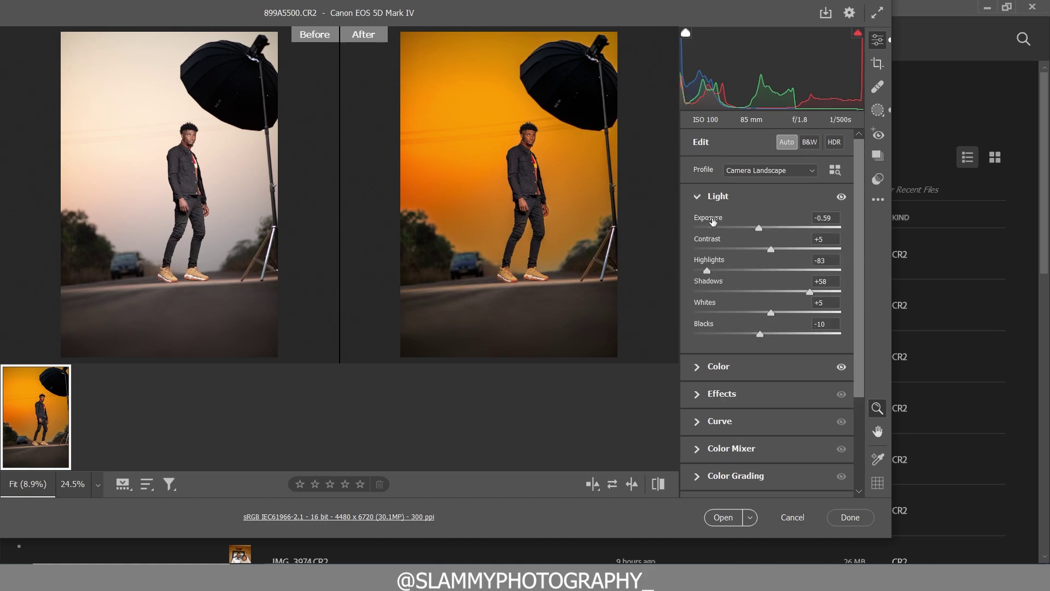
{"action": "left_click_drag", "start_coordinate": [712, 220], "coordinate": [724, 219]}
{"action": "left_click_drag", "start_coordinate": [757, 284], "coordinate": [740, 309]}
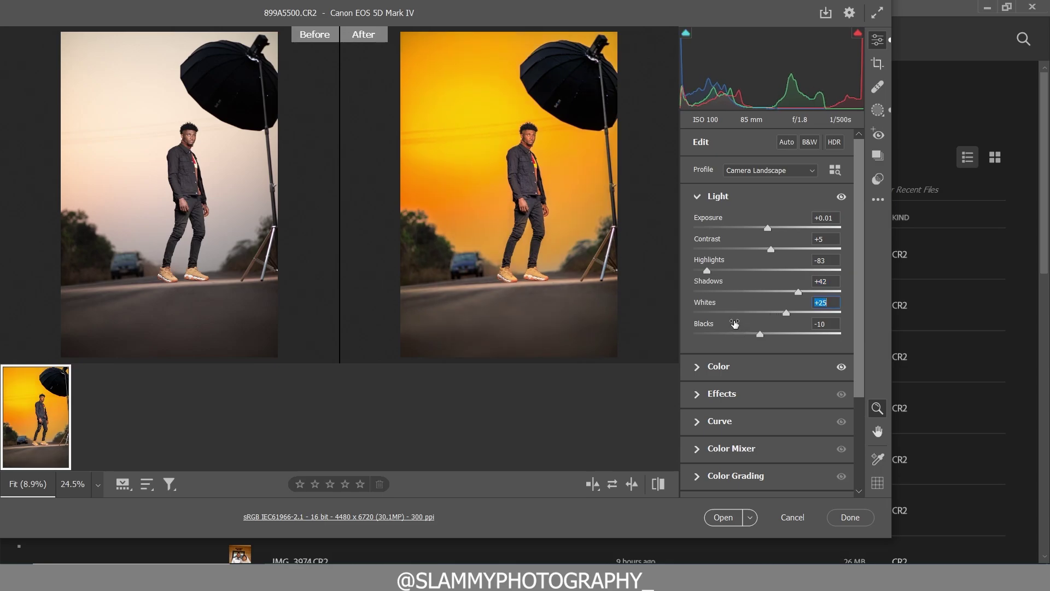
{"action": "left_click_drag", "start_coordinate": [734, 323], "coordinate": [719, 324]}
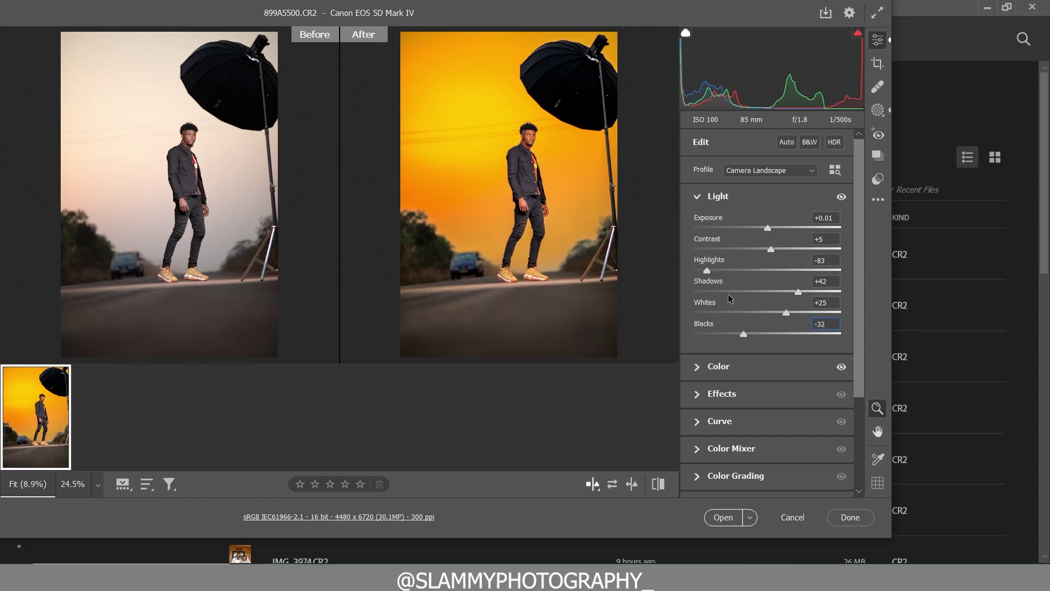
Step: Set the whole photo's temperature to 4410, tint to +4, and vibrance and saturation to 0
{"action": "left_click", "coordinate": [695, 367]}
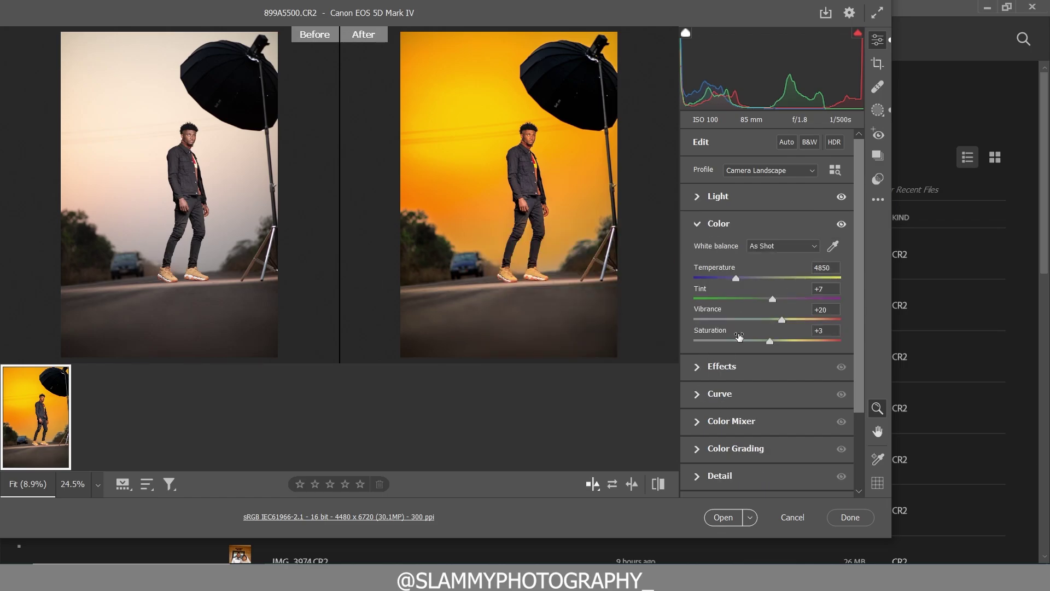
{"action": "left_click_drag", "start_coordinate": [718, 264], "coordinate": [722, 269]}
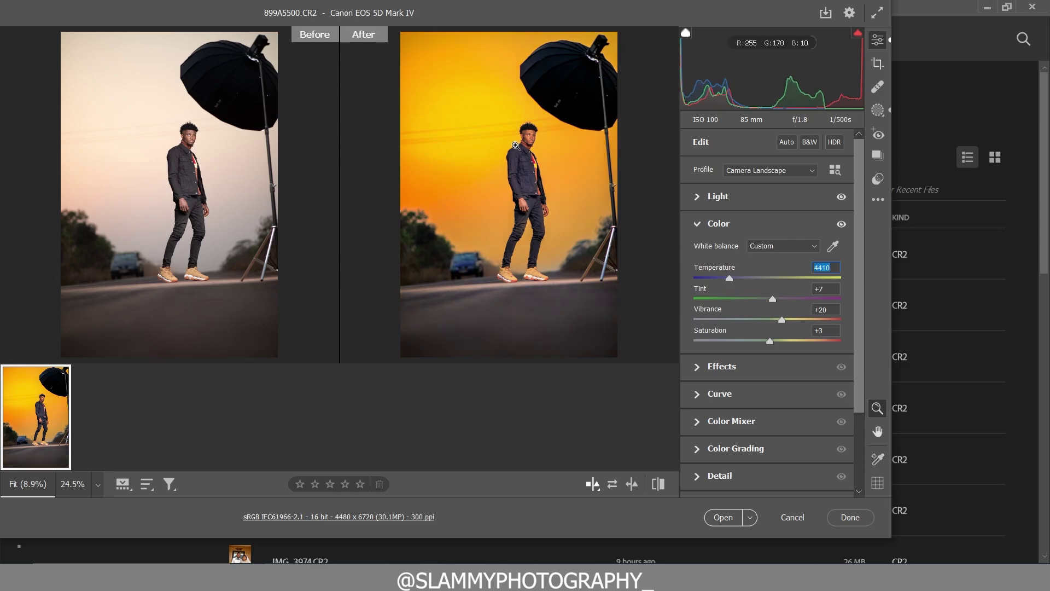
{"action": "left_click_drag", "start_coordinate": [516, 146], "coordinate": [663, 284]}
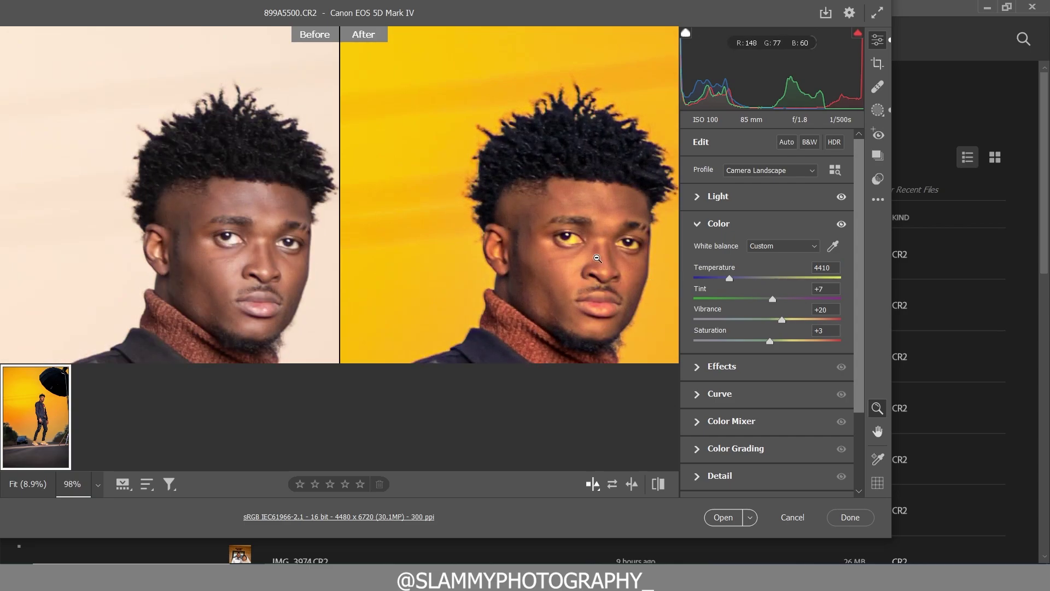
{"action": "key", "text": "ctrl+0"}
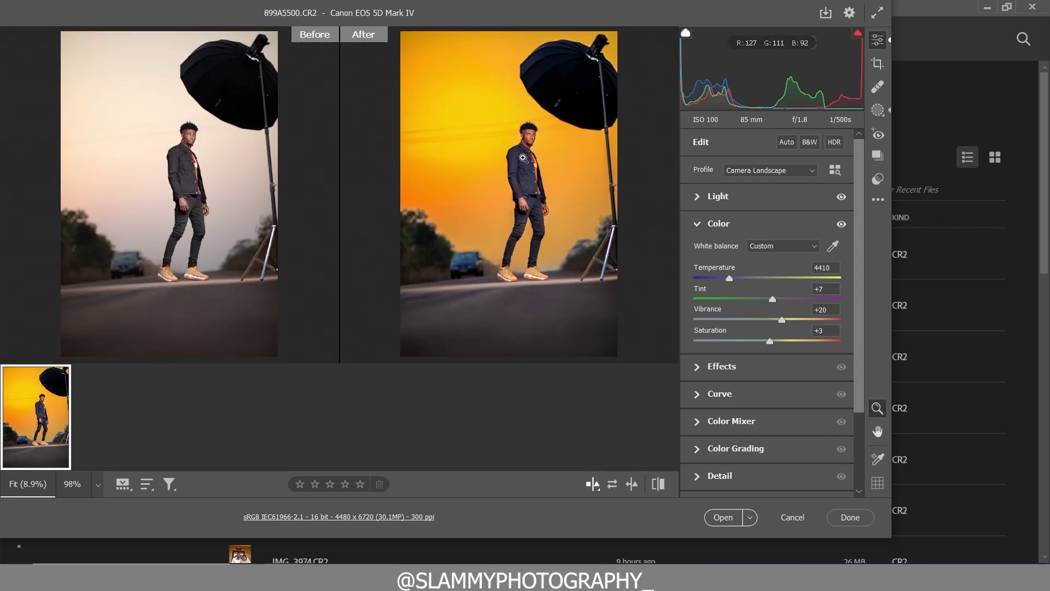
{"action": "left_click_drag", "start_coordinate": [579, 279], "coordinate": [593, 208]}
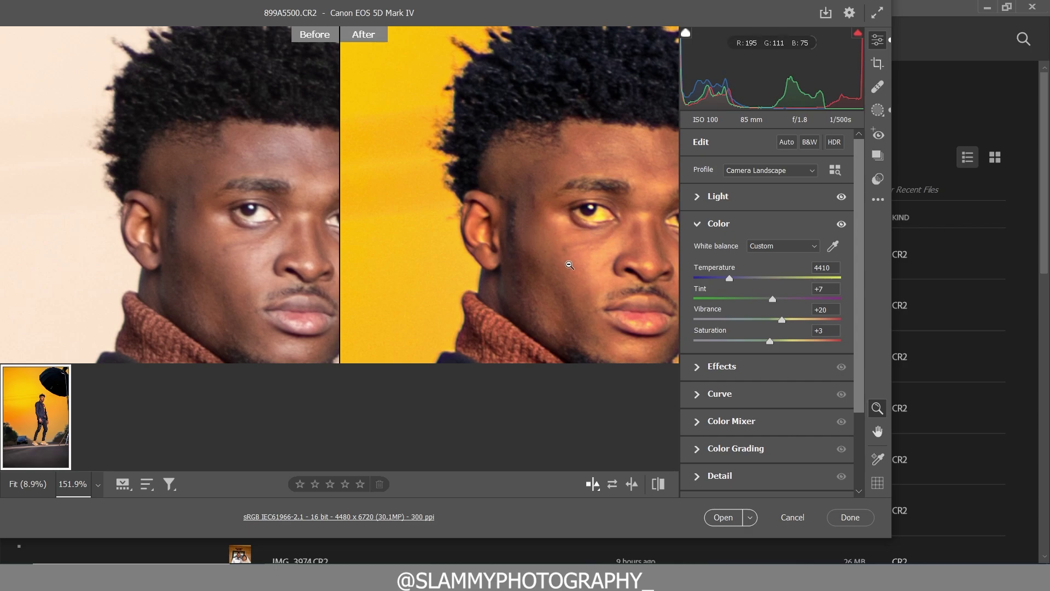
{"action": "left_click", "coordinate": [570, 264]}
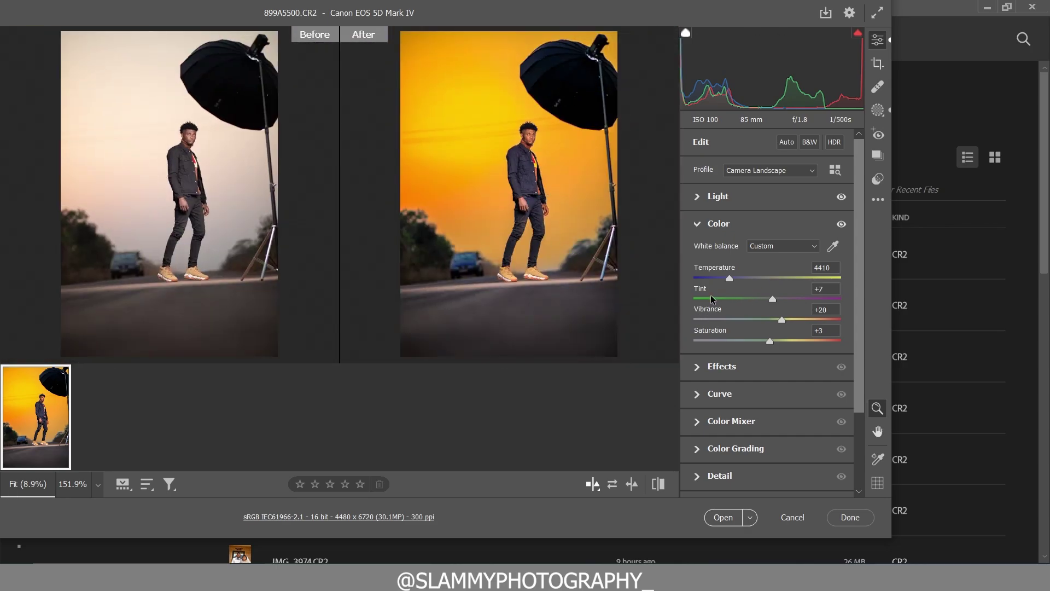
{"action": "double_click", "coordinate": [782, 320]}
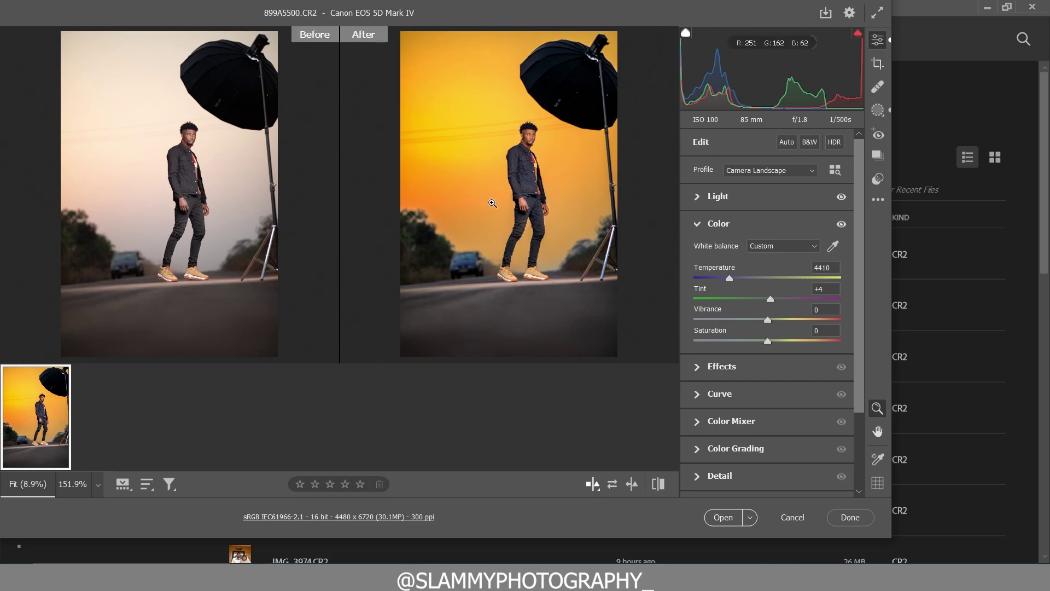
Step: Open the graded photo in Photoshop and crop it at a 4:5 ratio with content-aware filling, rotating it clockwise and tightening around the man
{"action": "left_click", "coordinate": [722, 517]}
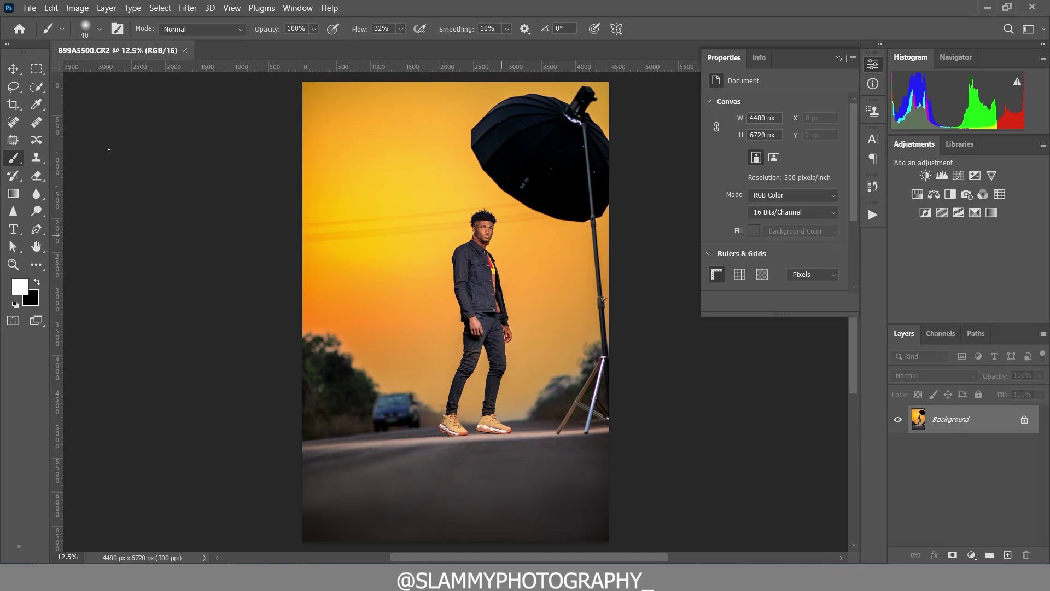
{"action": "left_click", "coordinate": [13, 104]}
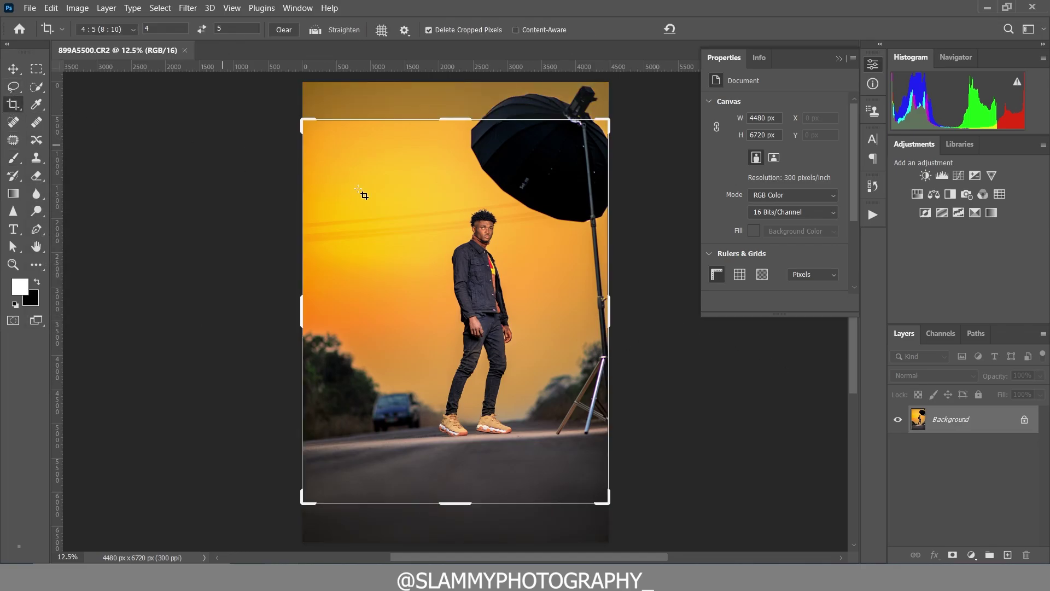
{"action": "left_click", "coordinate": [458, 198]}
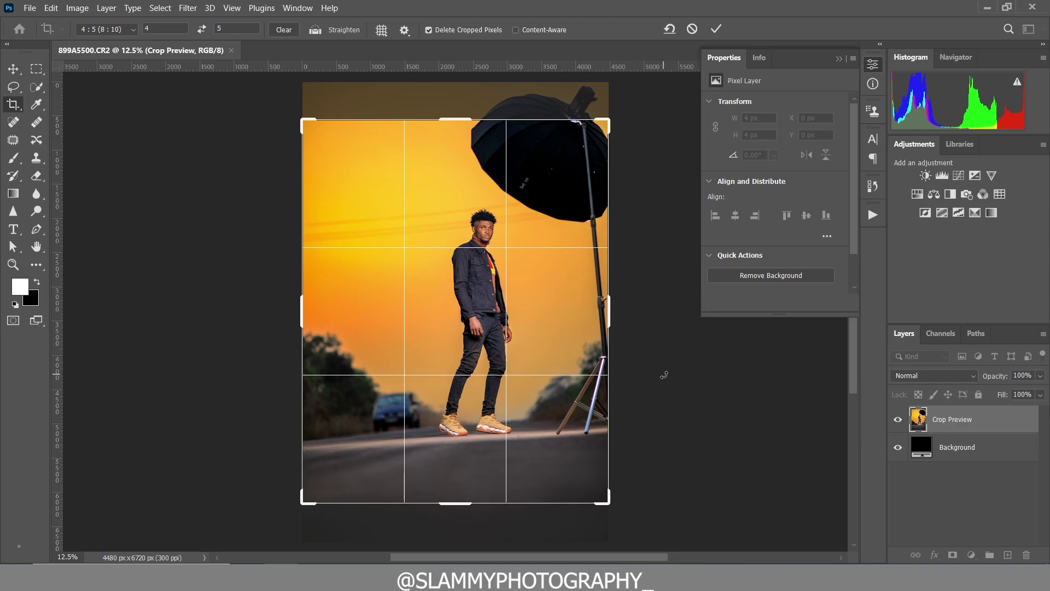
{"action": "left_click_drag", "start_coordinate": [664, 374], "coordinate": [625, 387]}
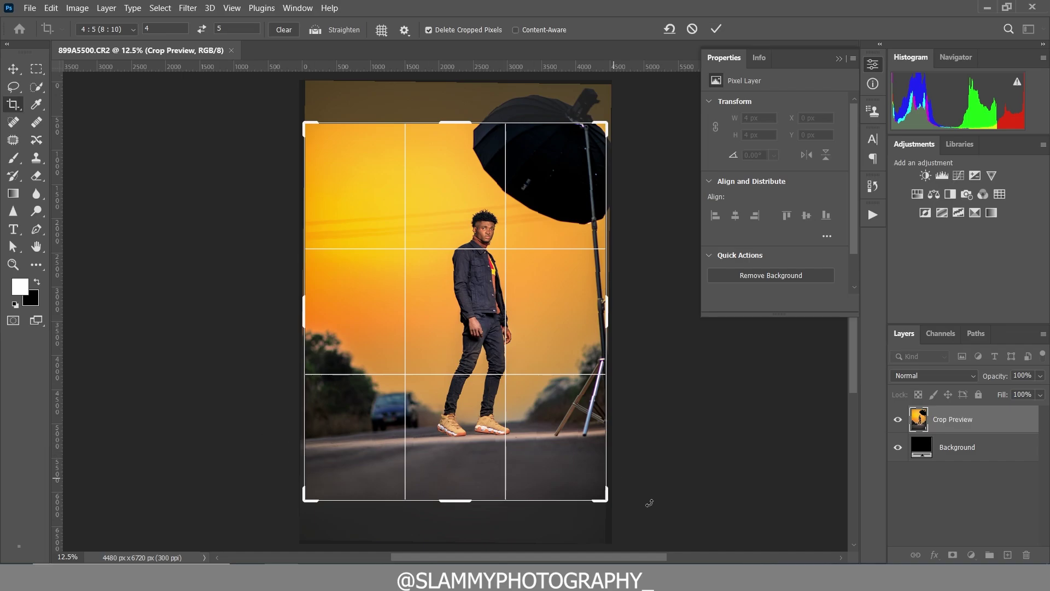
{"action": "left_click_drag", "start_coordinate": [622, 503], "coordinate": [599, 478]}
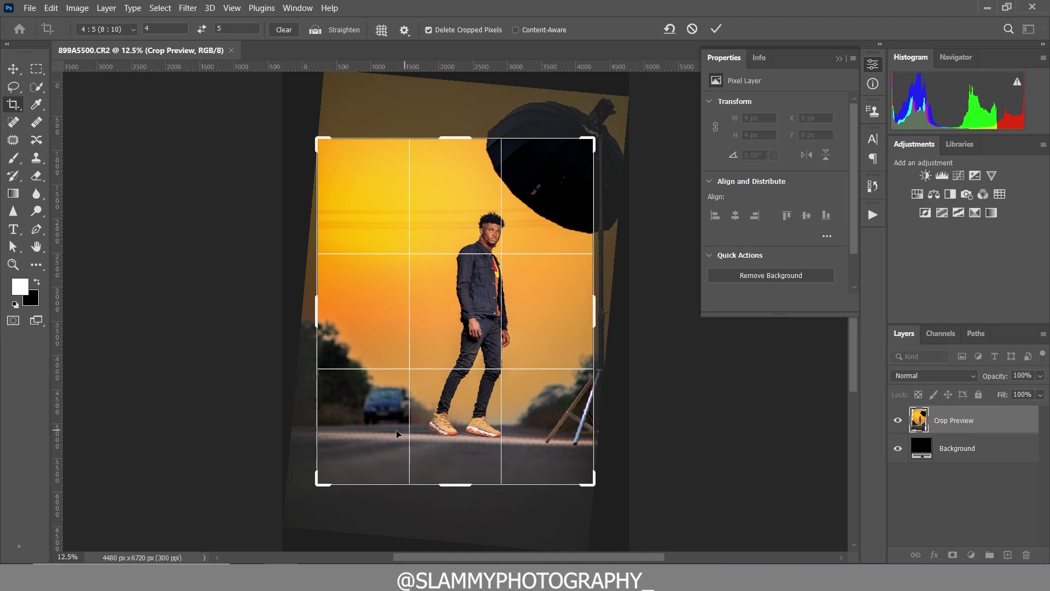
{"action": "left_click_drag", "start_coordinate": [287, 432], "coordinate": [281, 434]}
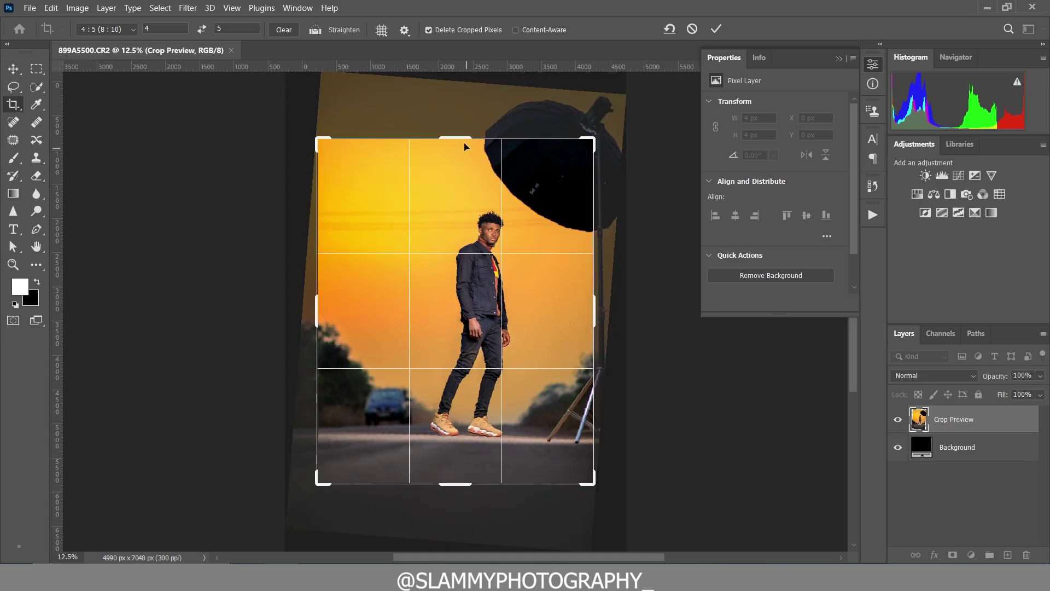
{"action": "left_click_drag", "start_coordinate": [464, 146], "coordinate": [464, 157]}
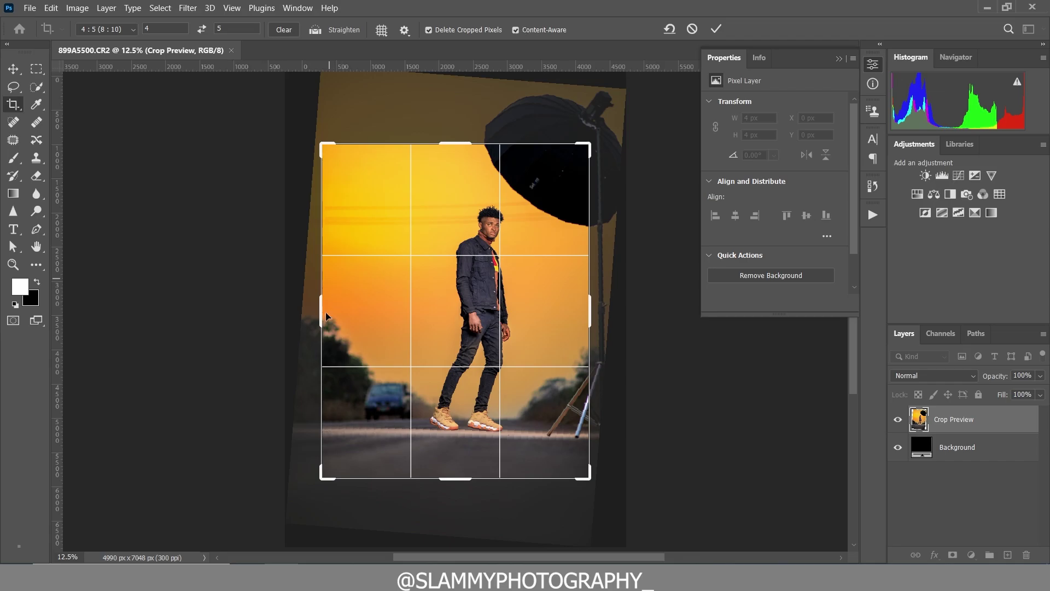
{"action": "left_click", "coordinate": [716, 29]}
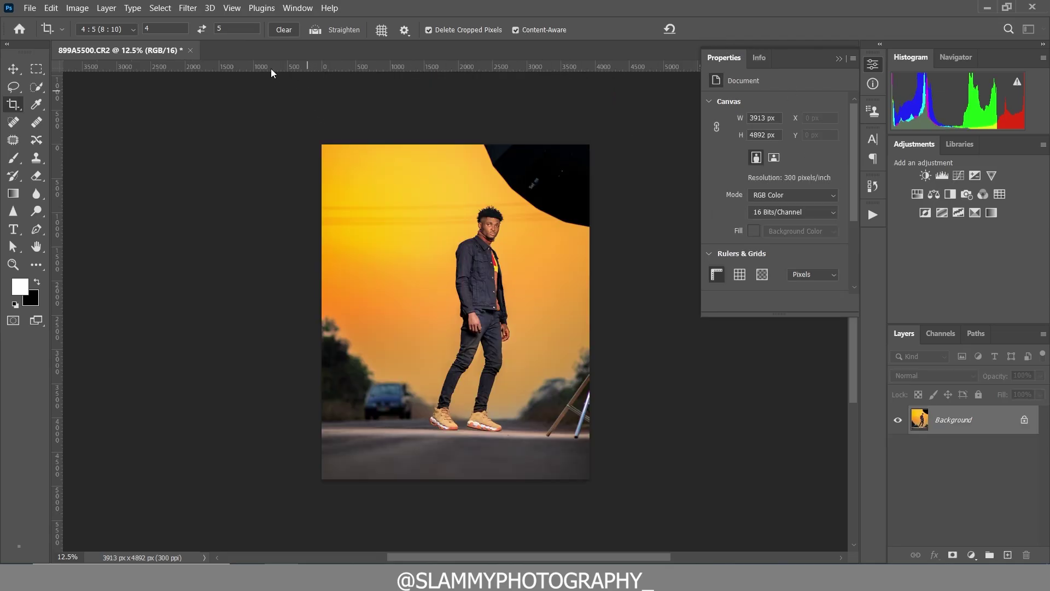
Step: Fit the image on screen and draw a freehand Lasso selection around the blue car on the road
{"action": "left_click", "coordinate": [229, 10]}
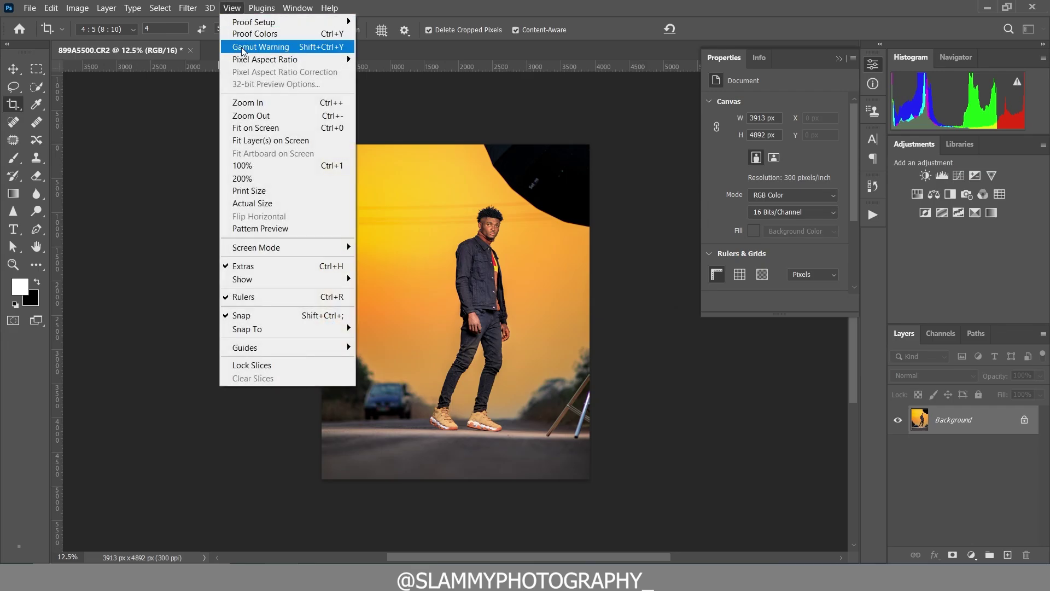
{"action": "left_click", "coordinate": [262, 129]}
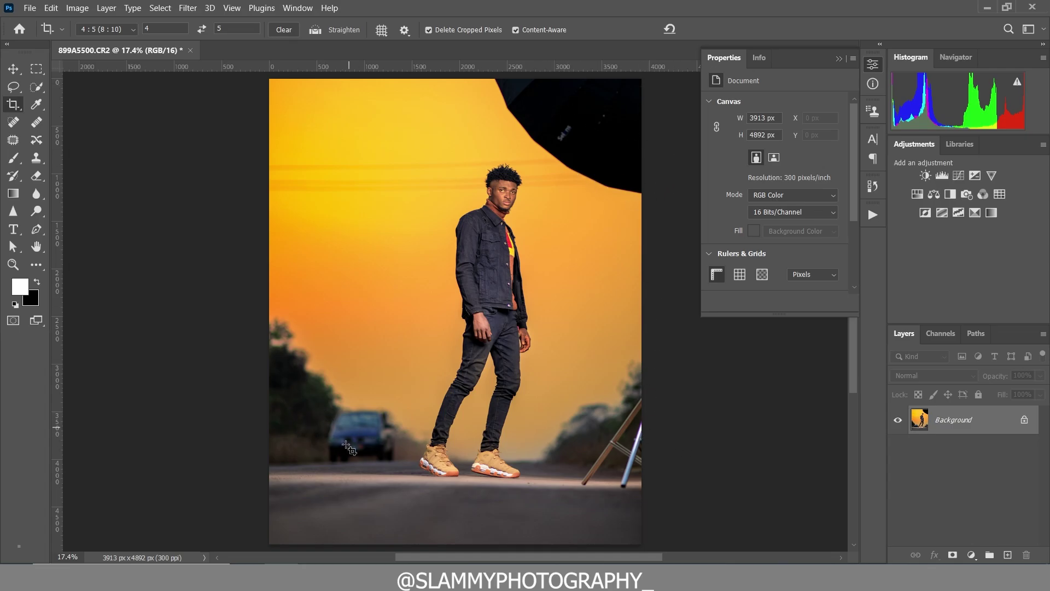
{"action": "left_click", "coordinate": [16, 90]}
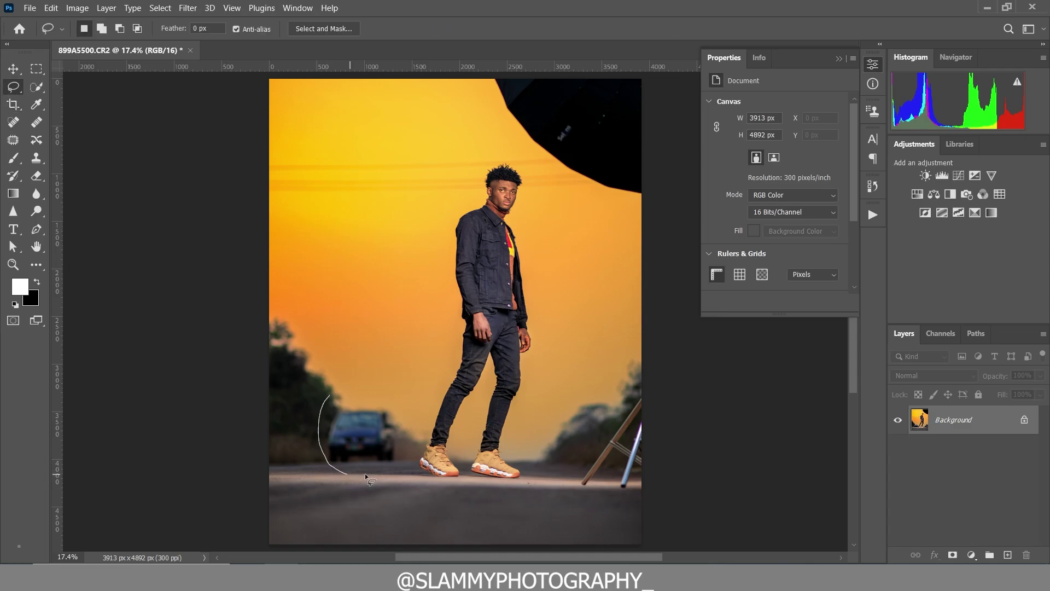
{"action": "left_click_drag", "start_coordinate": [397, 394], "coordinate": [400, 397]}
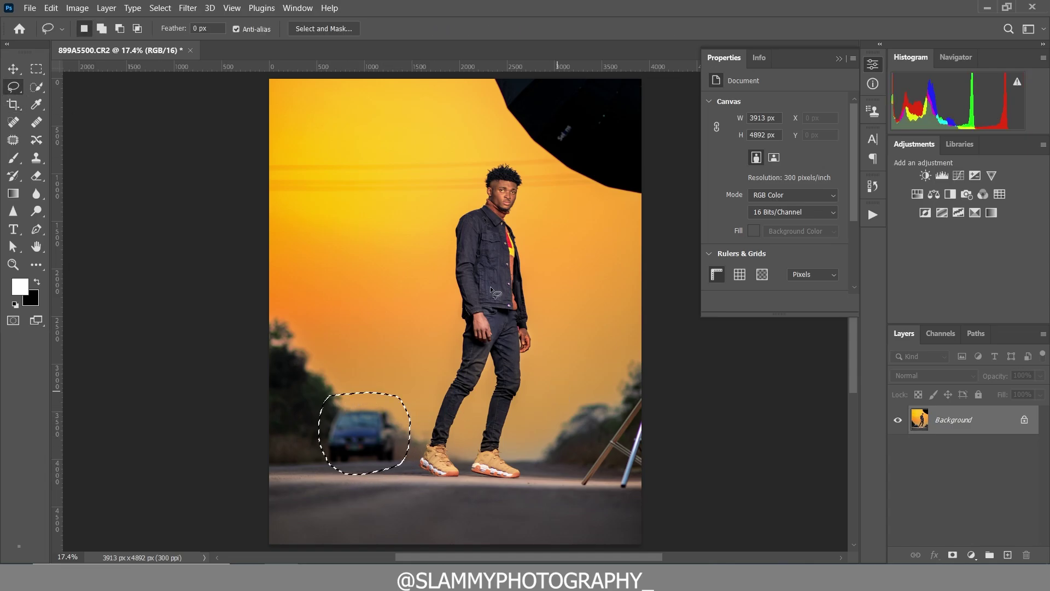
Step: Remove the selected car with Content-Aware Fill, excluding most of the man and the area behind him from sampling, output to a new layer
{"action": "left_click", "coordinate": [55, 10]}
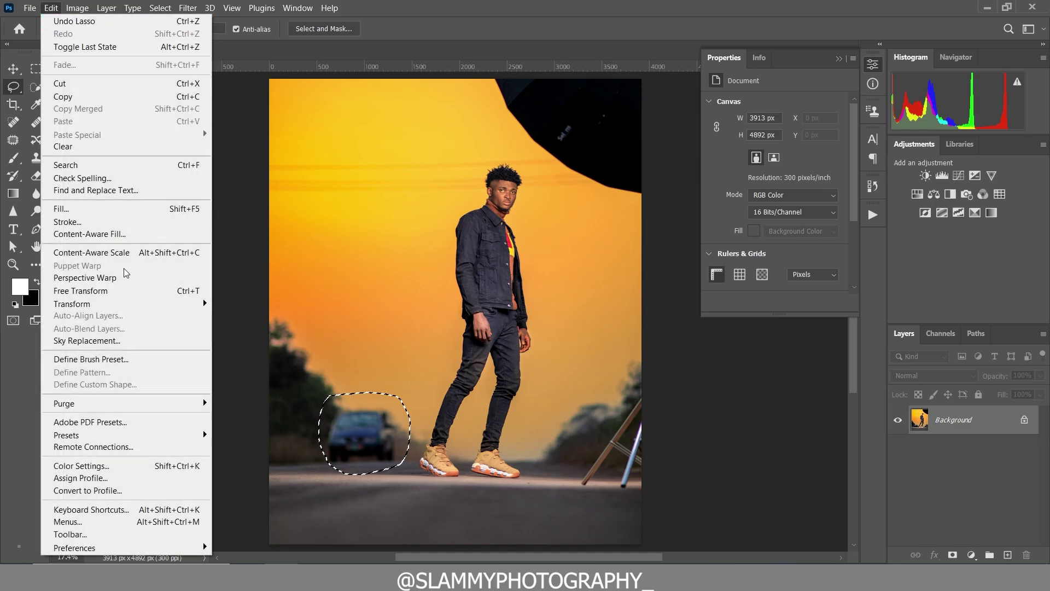
{"action": "left_click", "coordinate": [130, 230]}
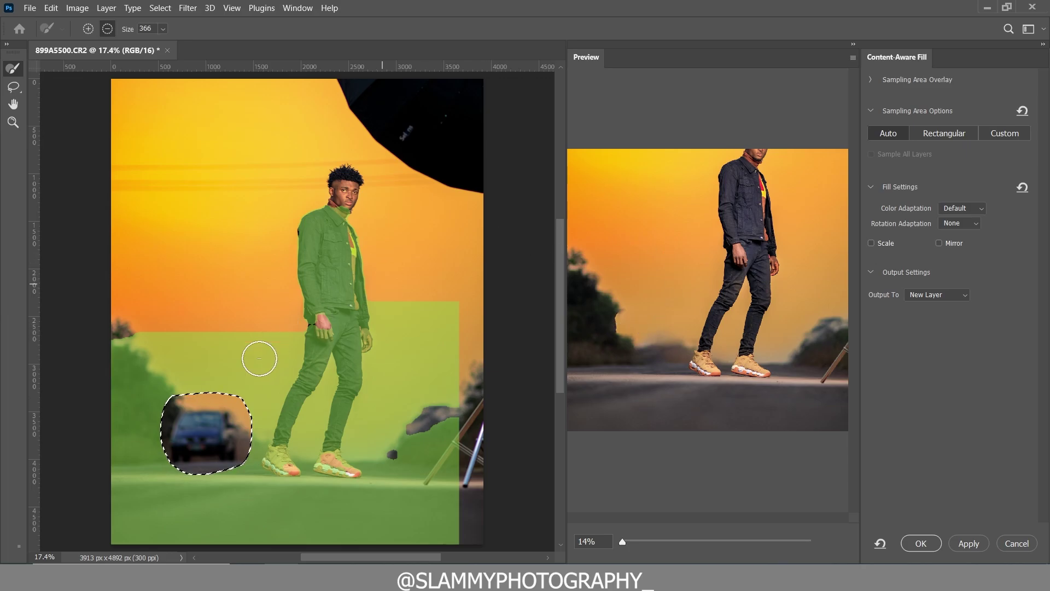
{"action": "mouse_move", "coordinate": [359, 286]}
{"action": "left_mouse_down"}
{"action": "mouse_move", "coordinate": [412, 427]}
{"action": "mouse_move", "coordinate": [393, 330]}
{"action": "mouse_move", "coordinate": [431, 427]}
{"action": "mouse_move", "coordinate": [390, 290]}
{"action": "mouse_move", "coordinate": [323, 436]}
{"action": "mouse_move", "coordinate": [334, 462]}
{"action": "mouse_move", "coordinate": [331, 332]}
{"action": "mouse_move", "coordinate": [382, 361]}
{"action": "mouse_move", "coordinate": [365, 519]}
{"action": "mouse_move", "coordinate": [290, 569]}
{"action": "mouse_move", "coordinate": [363, 477]}
{"action": "mouse_move", "coordinate": [450, 518]}
{"action": "mouse_move", "coordinate": [413, 524]}
{"action": "mouse_move", "coordinate": [396, 480]}
{"action": "mouse_move", "coordinate": [421, 341]}
{"action": "mouse_move", "coordinate": [421, 480]}
{"action": "mouse_move", "coordinate": [448, 292]}
{"action": "mouse_move", "coordinate": [426, 341]}
{"action": "mouse_move", "coordinate": [396, 511]}
{"action": "mouse_move", "coordinate": [348, 546]}
{"action": "mouse_move", "coordinate": [402, 354]}
{"action": "mouse_move", "coordinate": [450, 543]}
{"action": "left_mouse_up"}
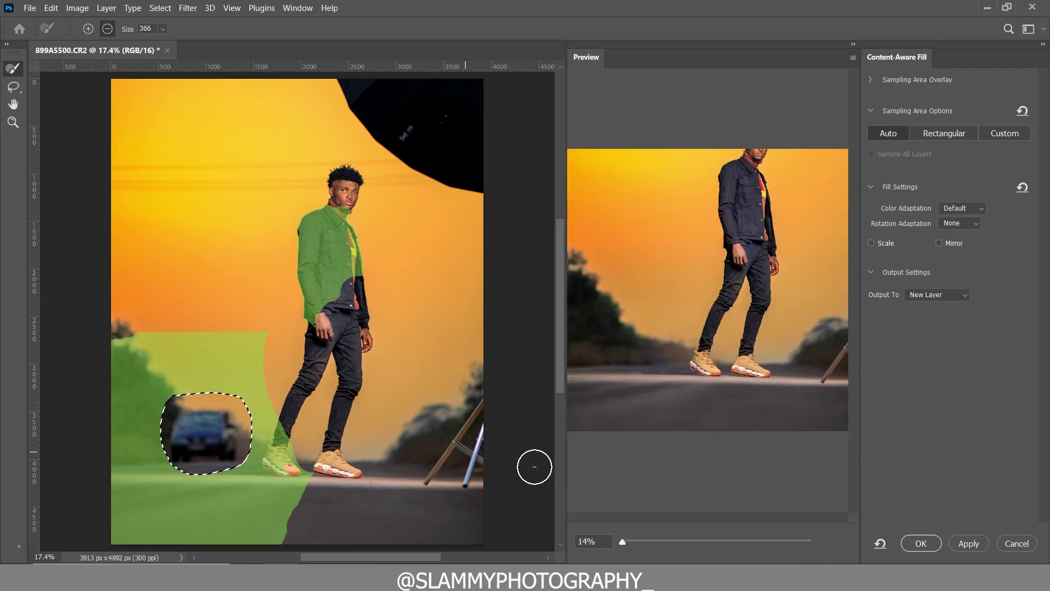
{"action": "key", "text": "Return"}
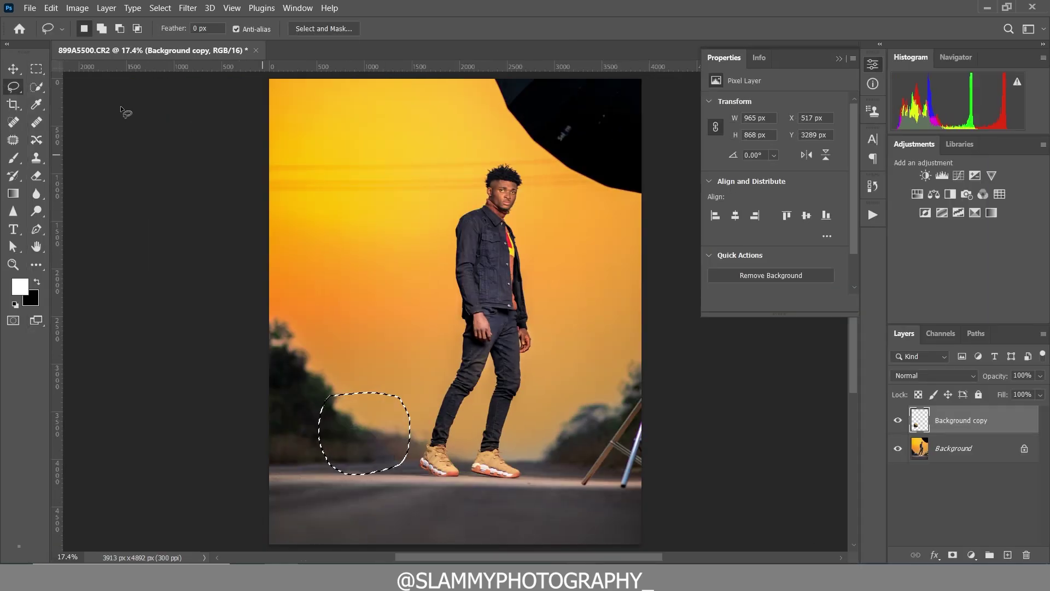
Step: Deselect the car area and flatten the fill layer into the background
{"action": "left_click", "coordinate": [161, 8]}
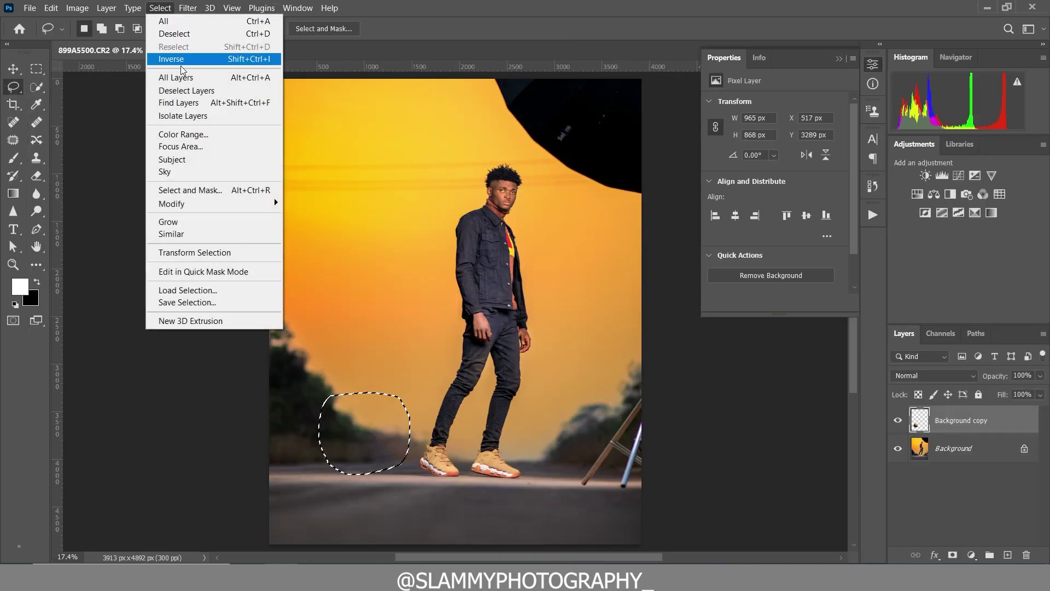
{"action": "left_click", "coordinate": [175, 35]}
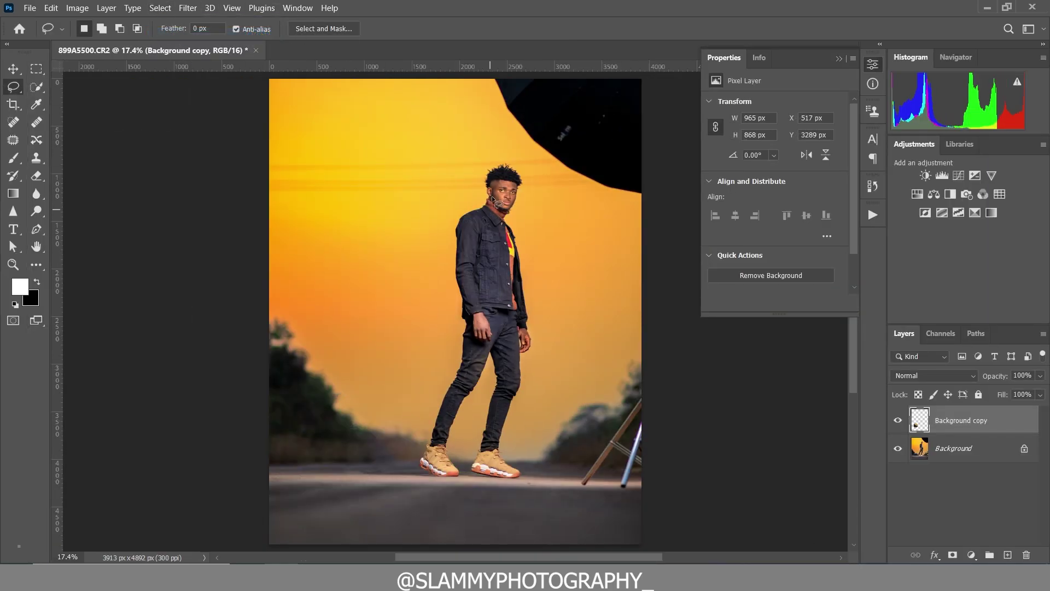
{"action": "left_click", "coordinate": [899, 423]}
{"action": "right_click", "coordinate": [988, 420]}
{"action": "left_click", "coordinate": [917, 436]}
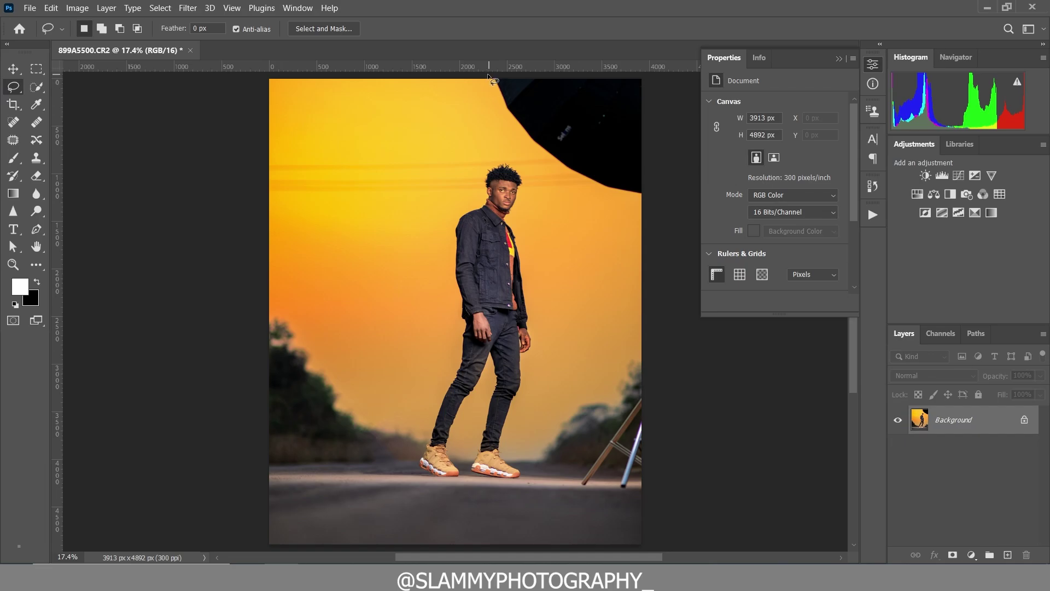
Step: Lasso the light stand's legs beside the road and add the black umbrella above the man to the selection
{"action": "left_click_drag", "start_coordinate": [517, 131], "coordinate": [598, 412]}
{"action": "left_click_drag", "start_coordinate": [693, 514], "coordinate": [726, 390]}
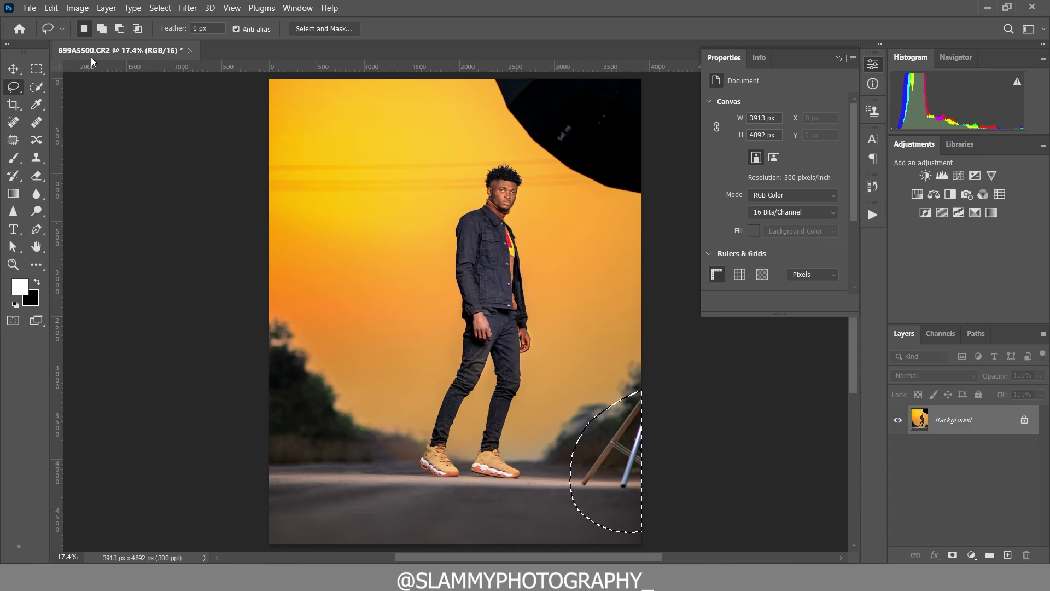
{"action": "left_click", "coordinate": [103, 29]}
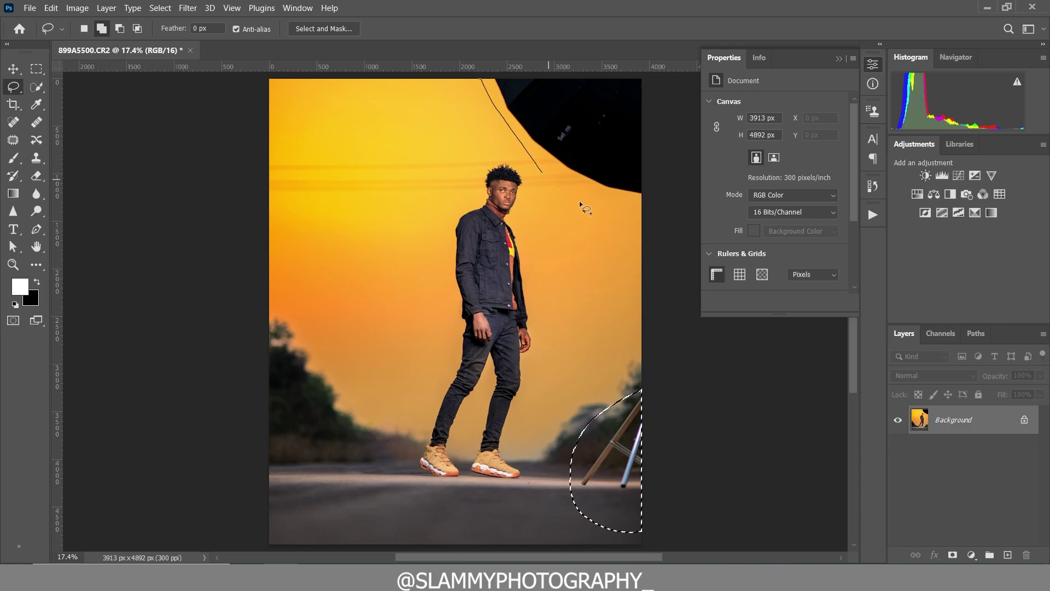
{"action": "mouse_move", "coordinate": [579, 202]}
{"action": "left_mouse_down"}
{"action": "mouse_move", "coordinate": [692, 69]}
{"action": "mouse_move", "coordinate": [564, 12]}
{"action": "left_mouse_up"}
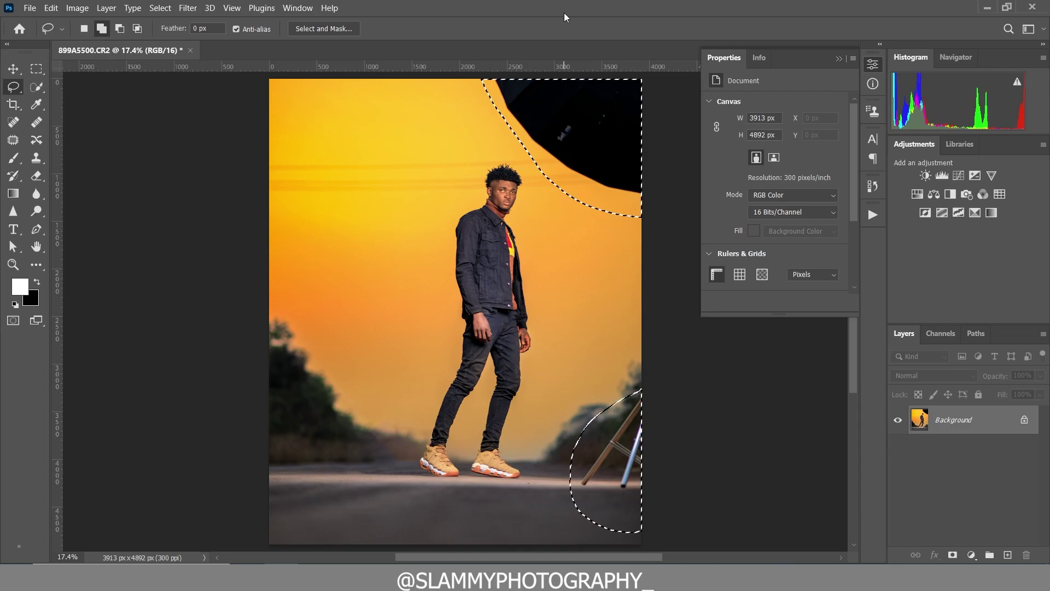
Step: Remove the selected umbrella and stand legs with Content-Aware Fill, using the Auto sampling area and output to a new layer
{"action": "left_click", "coordinate": [51, 8]}
{"action": "left_click", "coordinate": [104, 233]}
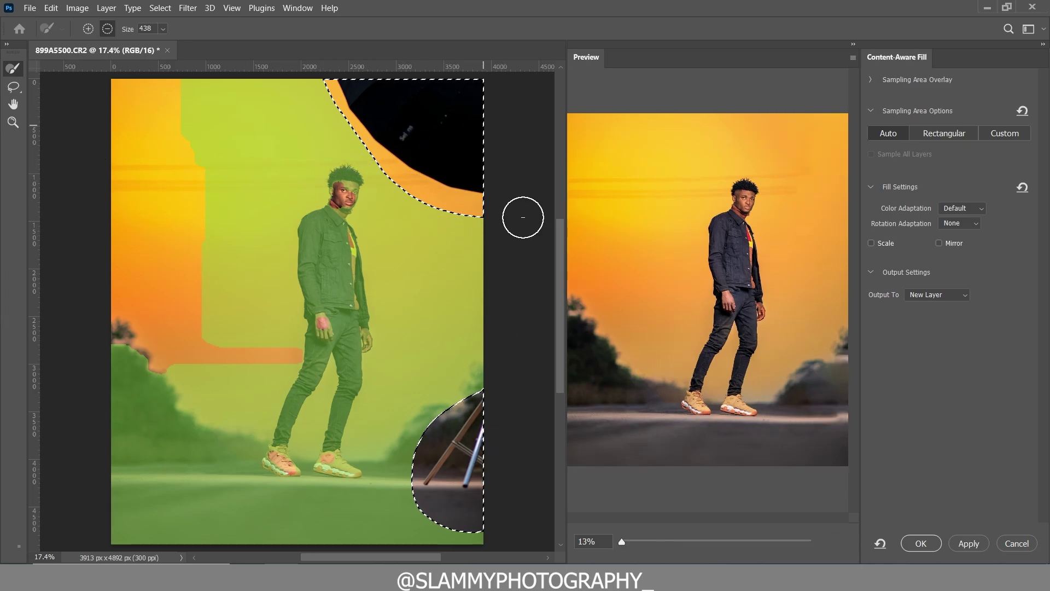
{"action": "key", "text": "Return"}
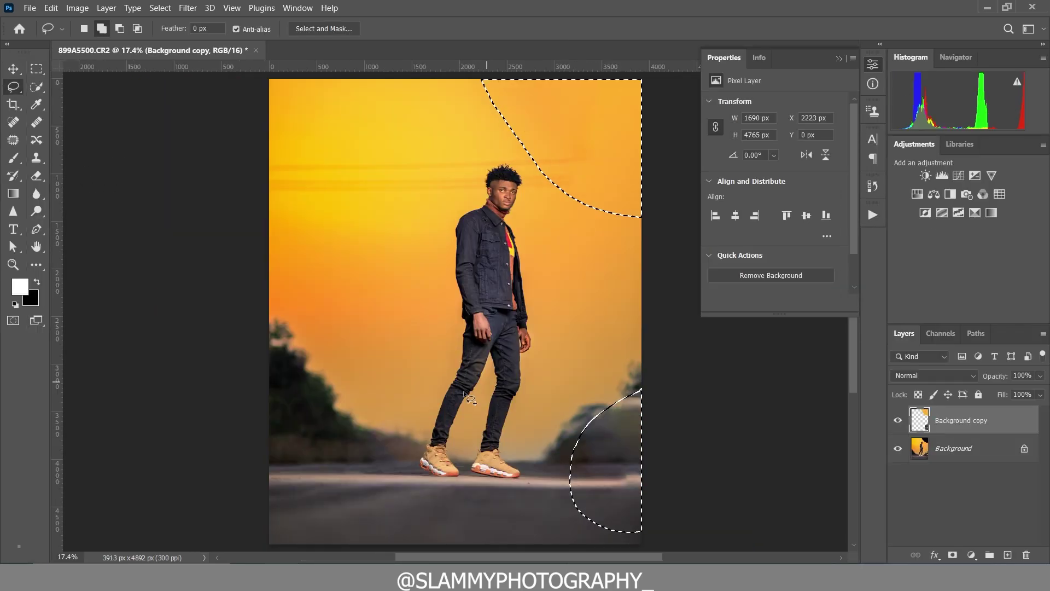
Step: Clear the umbrella and stand selection and flatten the image
{"action": "left_click", "coordinate": [160, 8]}
{"action": "left_click", "coordinate": [194, 35]}
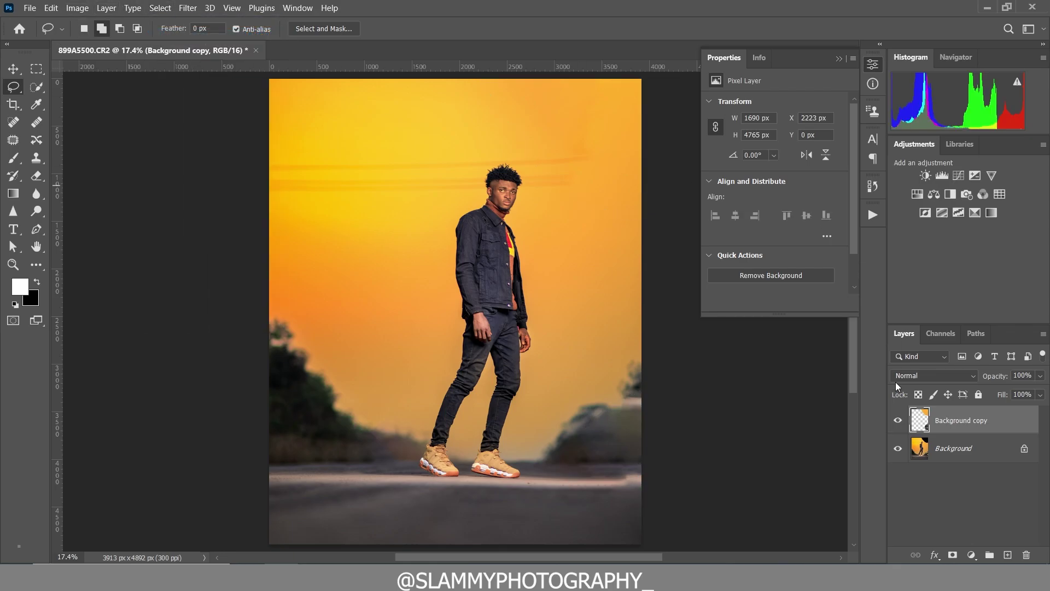
{"action": "right_click", "coordinate": [964, 429]}
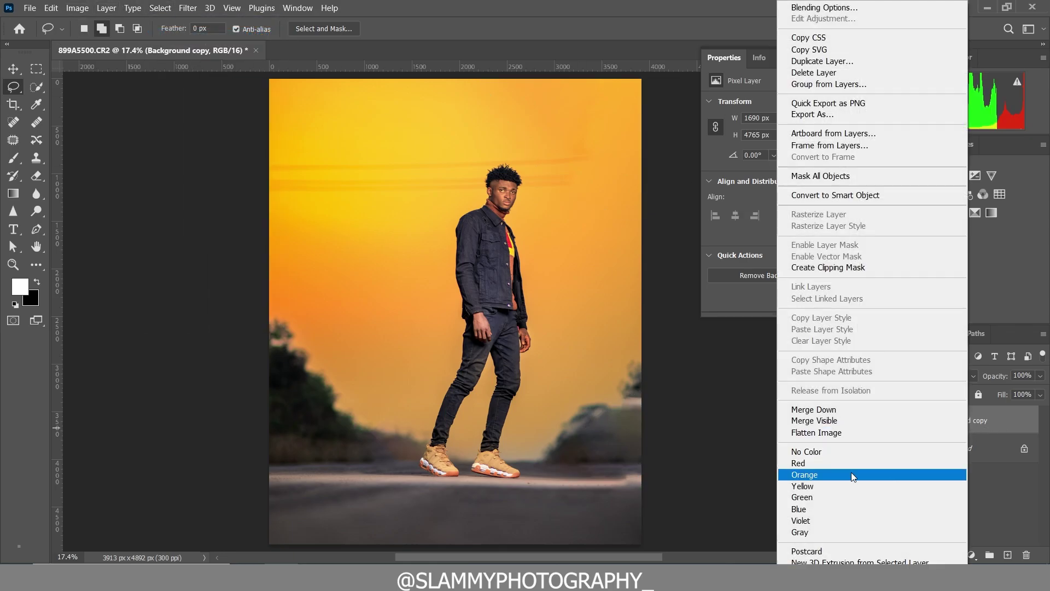
{"action": "left_click", "coordinate": [850, 432]}
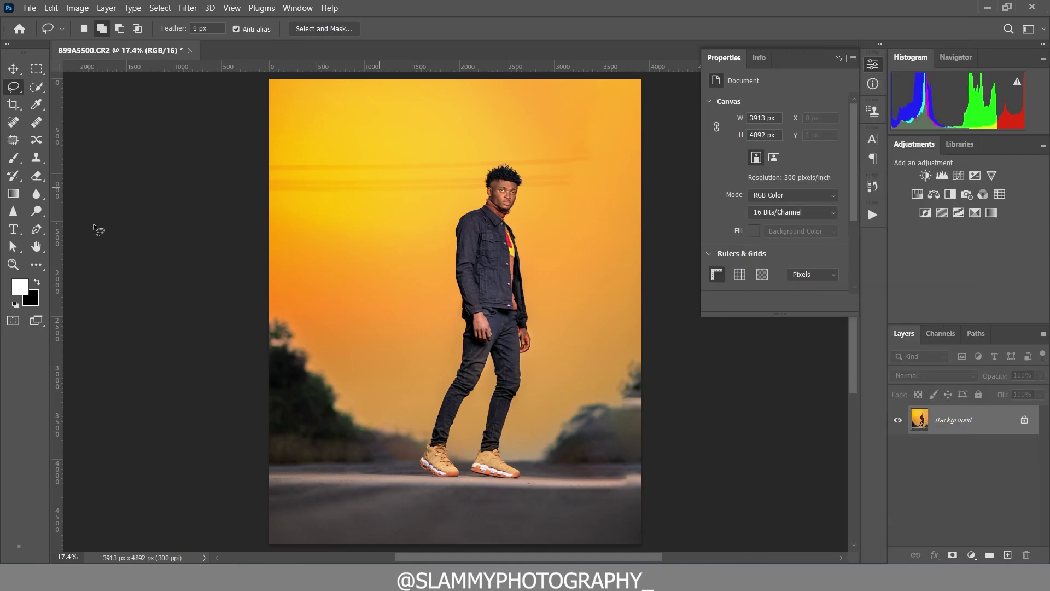
Step: Heal the small mark on the man's temple beside his eyebrow using the content-aware Spot Healing Brush at size 7
{"action": "left_click", "coordinate": [12, 264]}
{"action": "left_click_drag", "start_coordinate": [501, 188], "coordinate": [597, 327]}
{"action": "scroll", "coordinate": [598, 327], "scroll_direction": "up", "scroll_amount": 2}
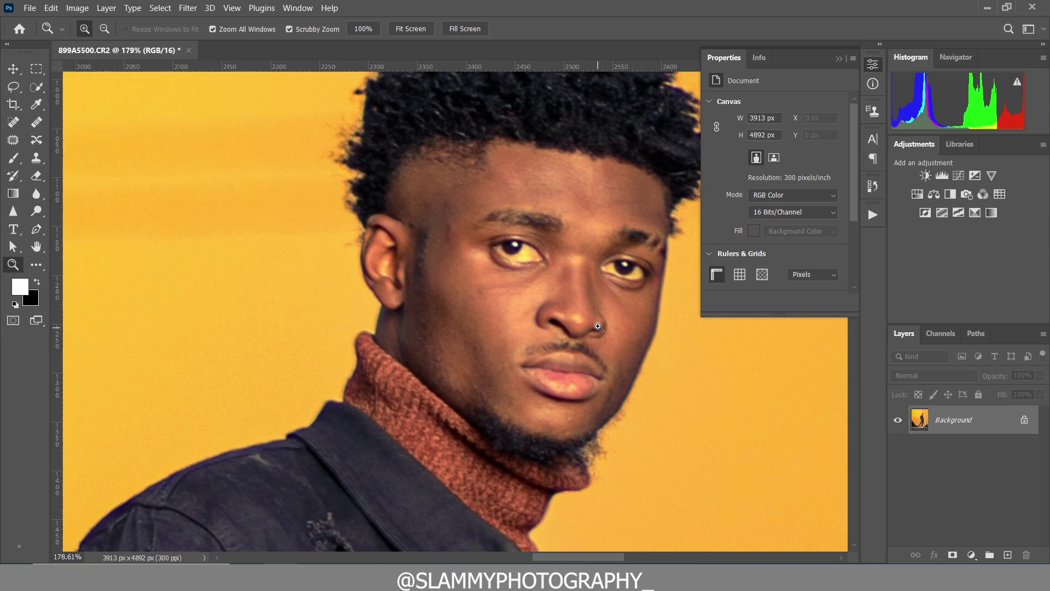
{"action": "left_click", "coordinate": [13, 121]}
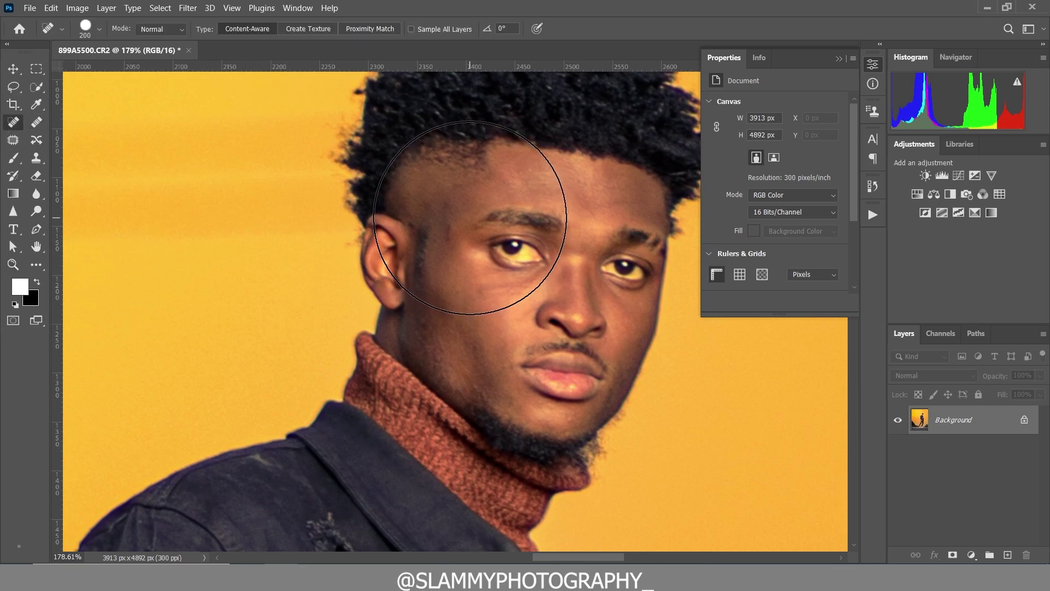
{"action": "key", "text": "bracketleft"}
{"action": "key", "text": "bracketleft"}
{"action": "key", "text": "bracketleft"}
{"action": "key", "text": "bracketleft"}
{"action": "key", "text": "bracketleft"}
{"action": "key", "text": "bracketleft"}
{"action": "key", "text": "bracketleft"}
{"action": "key", "text": "bracketleft"}
{"action": "key", "text": "bracketleft"}
{"action": "key", "text": "bracketleft"}
{"action": "key", "text": "bracketleft"}
{"action": "key", "text": "bracketleft"}
{"action": "key", "text": "bracketleft"}
{"action": "key", "text": "bracketleft"}
{"action": "key", "text": "bracketleft"}
{"action": "key", "text": "bracketleft"}
{"action": "key", "text": "bracketleft"}
{"action": "key", "text": "bracketleft"}
{"action": "key", "text": "bracketleft"}
{"action": "key", "text": "bracketleft"}
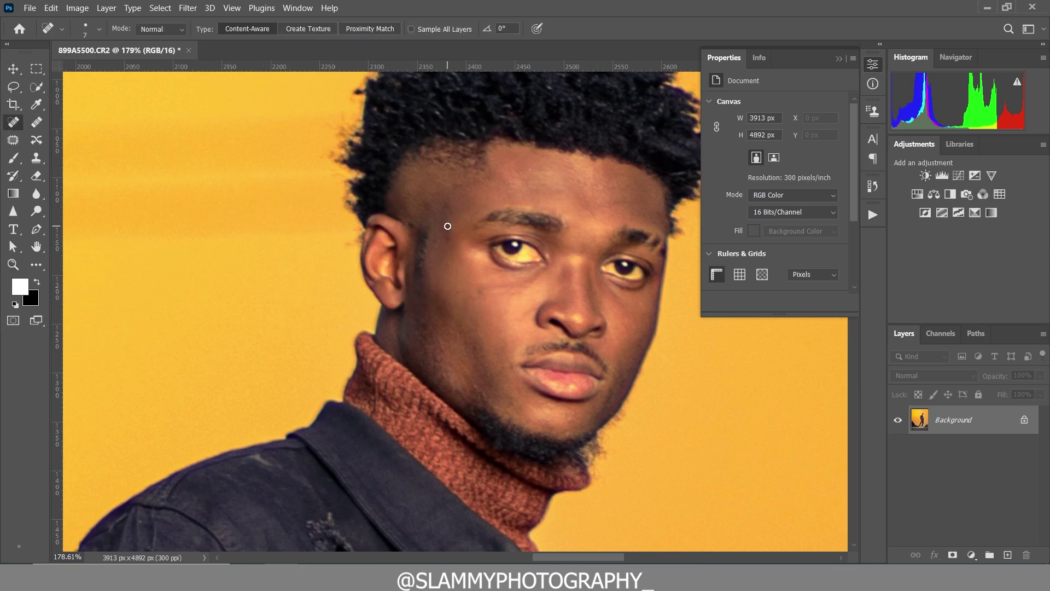
{"action": "left_click_drag", "start_coordinate": [447, 241], "coordinate": [447, 213]}
Step: Run the autoFix FS action from the autoFX set to retouch the man's skin
{"action": "left_click", "coordinate": [875, 215]}
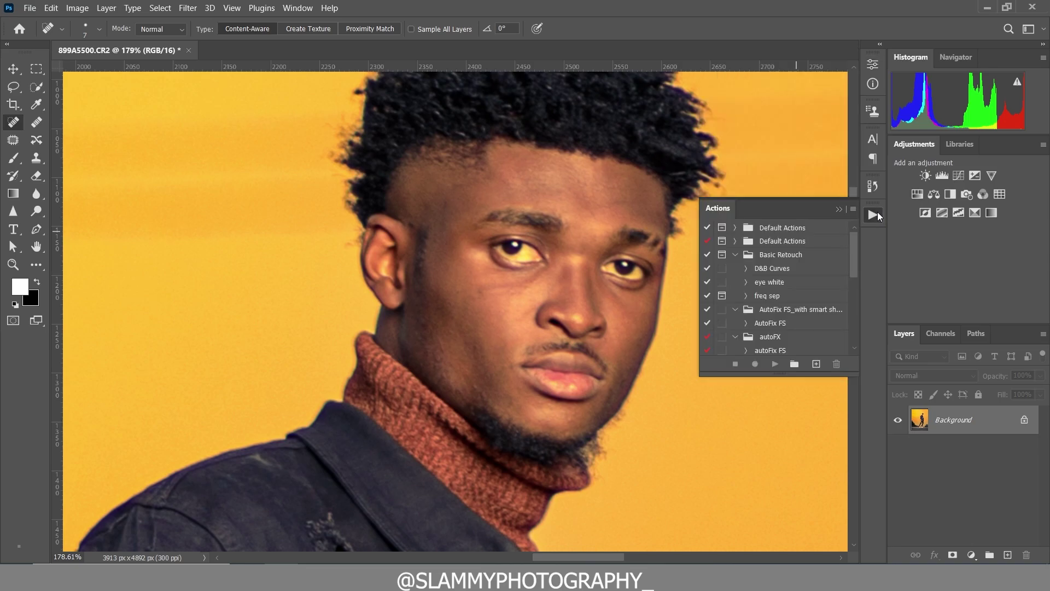
{"action": "scroll", "coordinate": [767, 343], "scroll_direction": "down", "scroll_amount": 1}
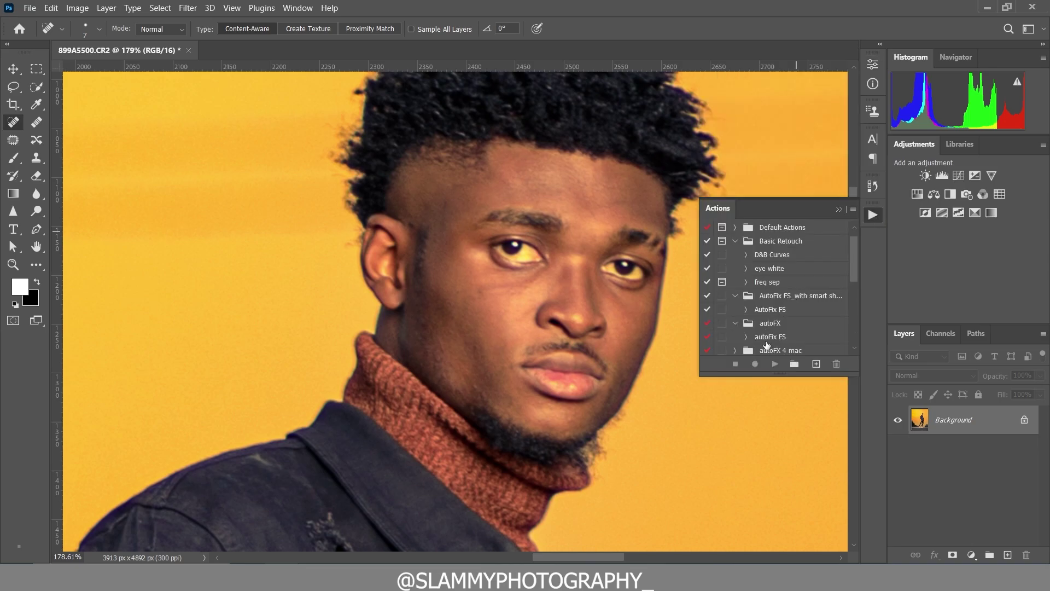
{"action": "left_click", "coordinate": [766, 338]}
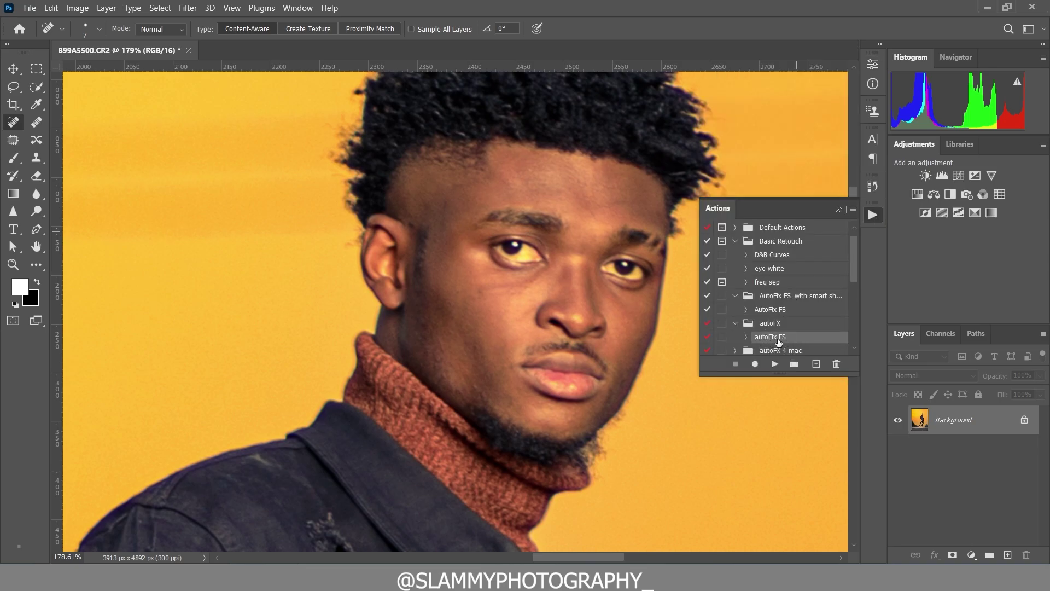
{"action": "left_click", "coordinate": [774, 364]}
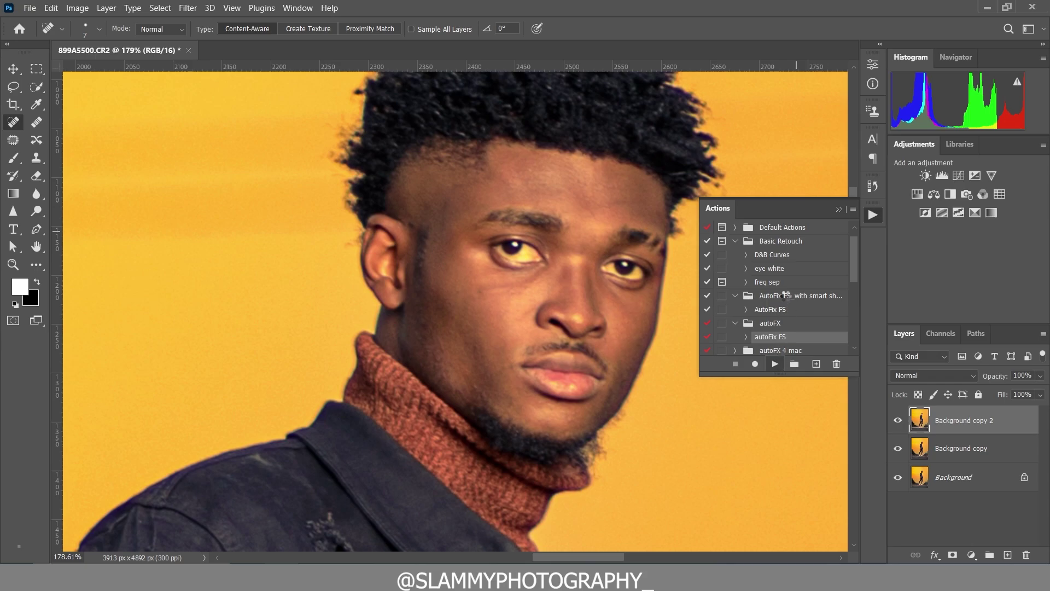
{"action": "left_click", "coordinate": [13, 264]}
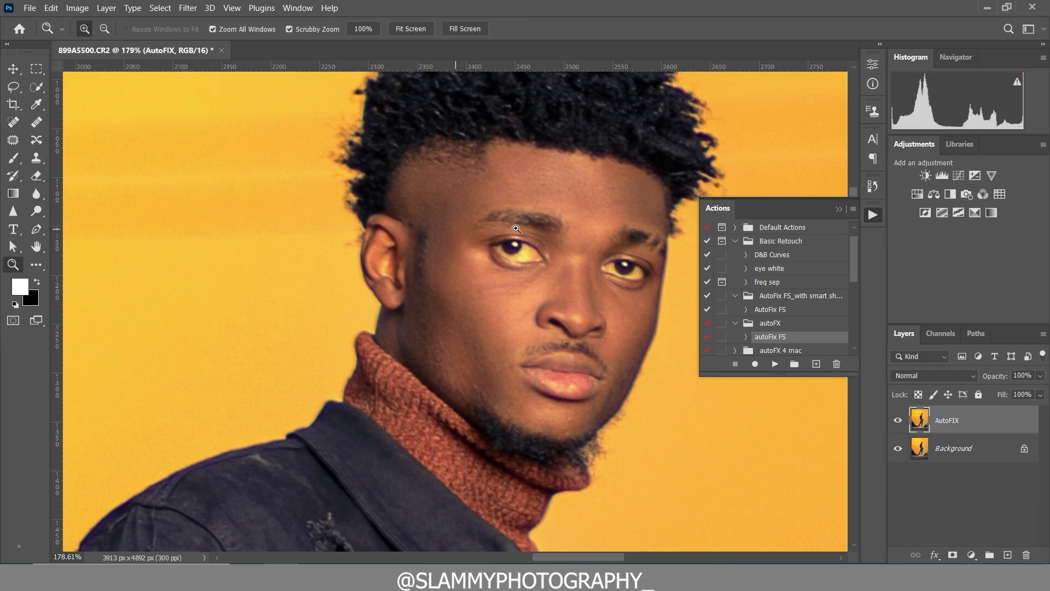
Step: Zoom in on the man's face and compare the skin with the AutoFIX layer hidden and shown
{"action": "left_click", "coordinate": [572, 216]}
{"action": "left_click_drag", "start_coordinate": [572, 216], "coordinate": [580, 219]}
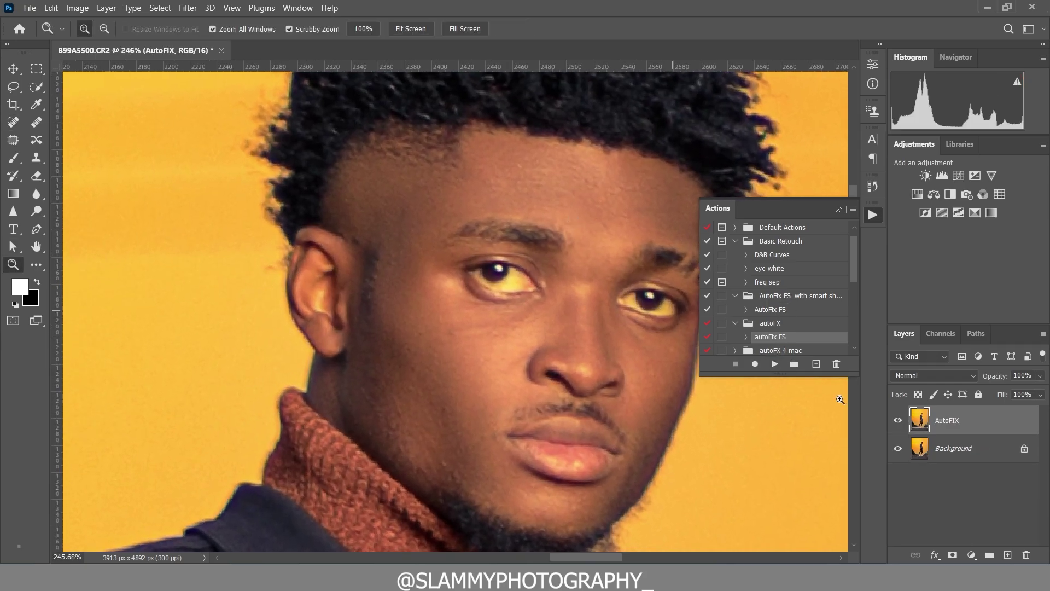
{"action": "left_click", "coordinate": [898, 420]}
{"action": "left_click", "coordinate": [898, 420]}
{"action": "left_click", "coordinate": [898, 420]}
{"action": "left_click", "coordinate": [898, 420]}
{"action": "left_click", "coordinate": [841, 208]}
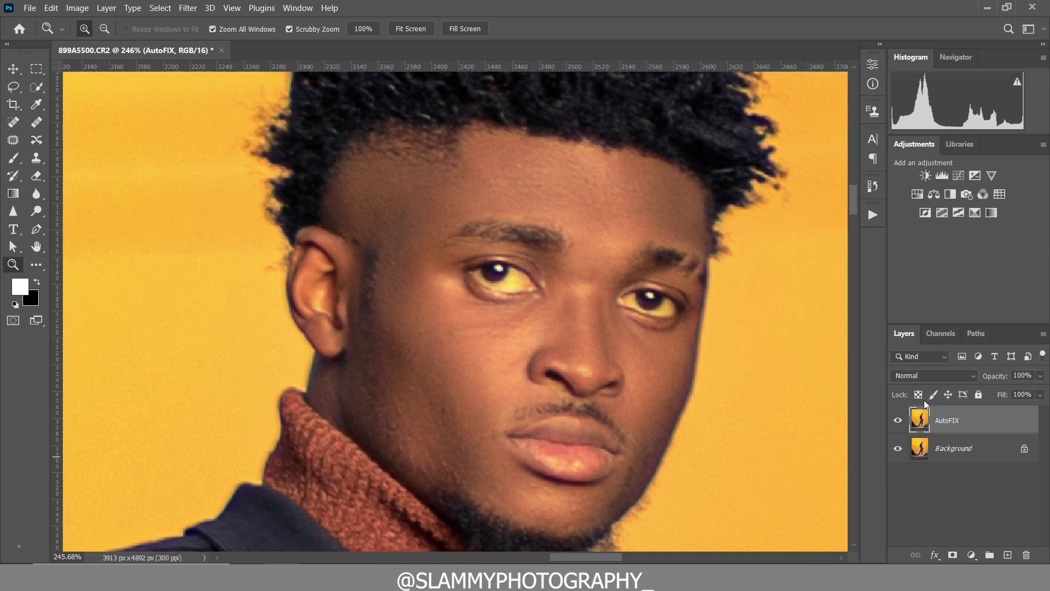
Step: Add a Hue/Saturation adjustment layer above AutoFIX, strongly reducing the saturation and raising the lightness of the Reds
{"action": "left_click", "coordinate": [970, 555]}
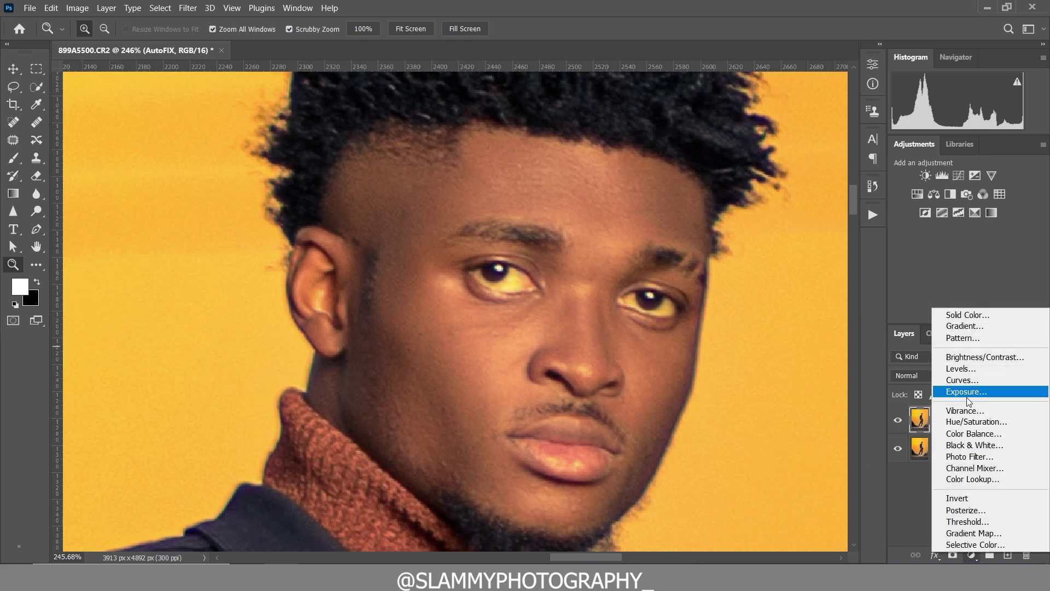
{"action": "left_click", "coordinate": [977, 422]}
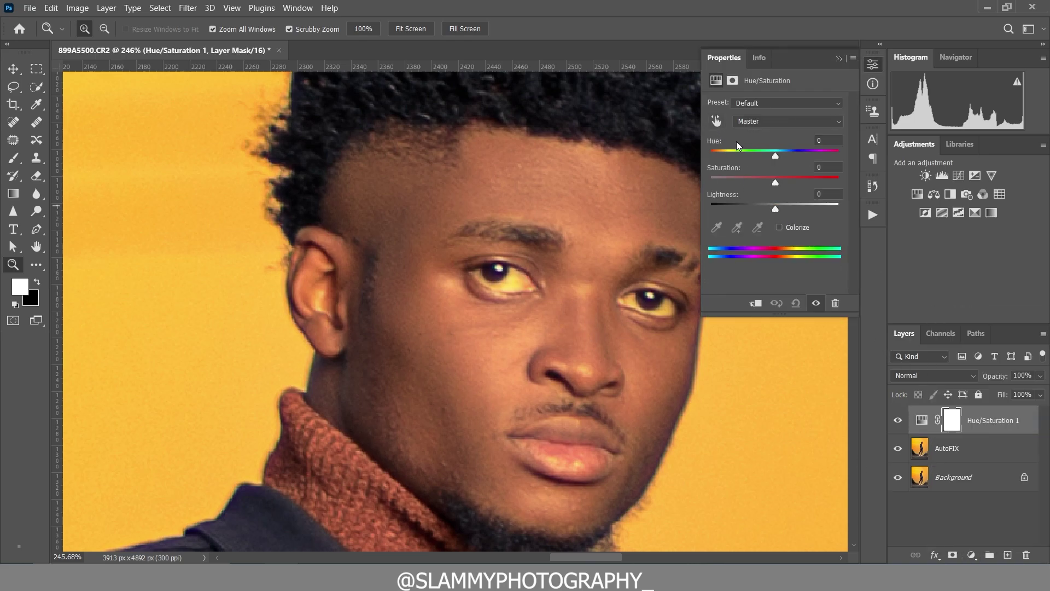
{"action": "left_click", "coordinate": [747, 124]}
{"action": "left_click", "coordinate": [757, 134]}
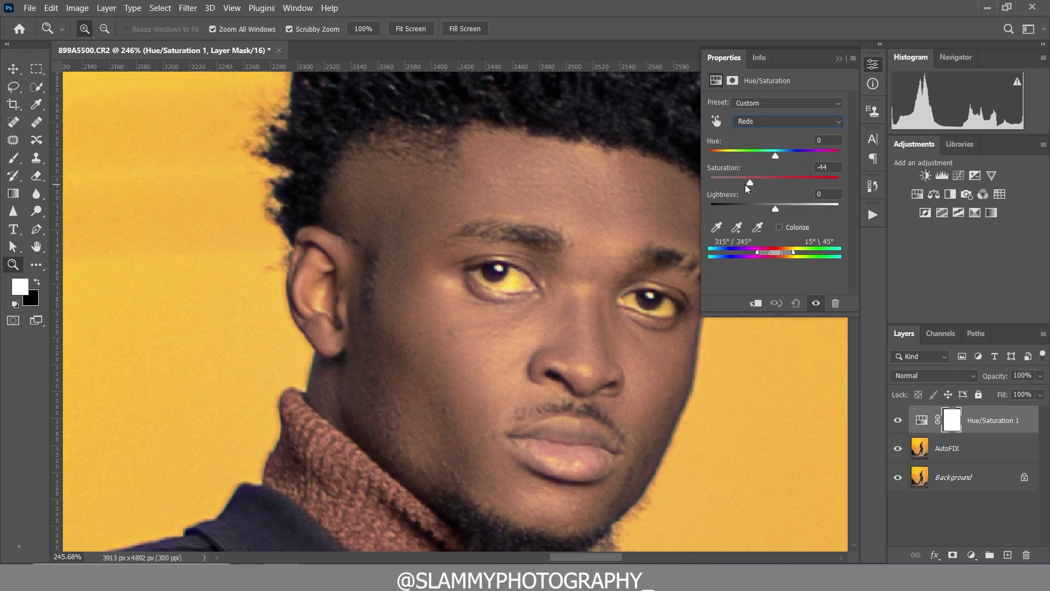
{"action": "left_click_drag", "start_coordinate": [746, 185], "coordinate": [737, 183]}
Step: Set the Yellows in the Hue/Saturation adjustment to saturation -67 and lightness +22
{"action": "left_click", "coordinate": [768, 122]}
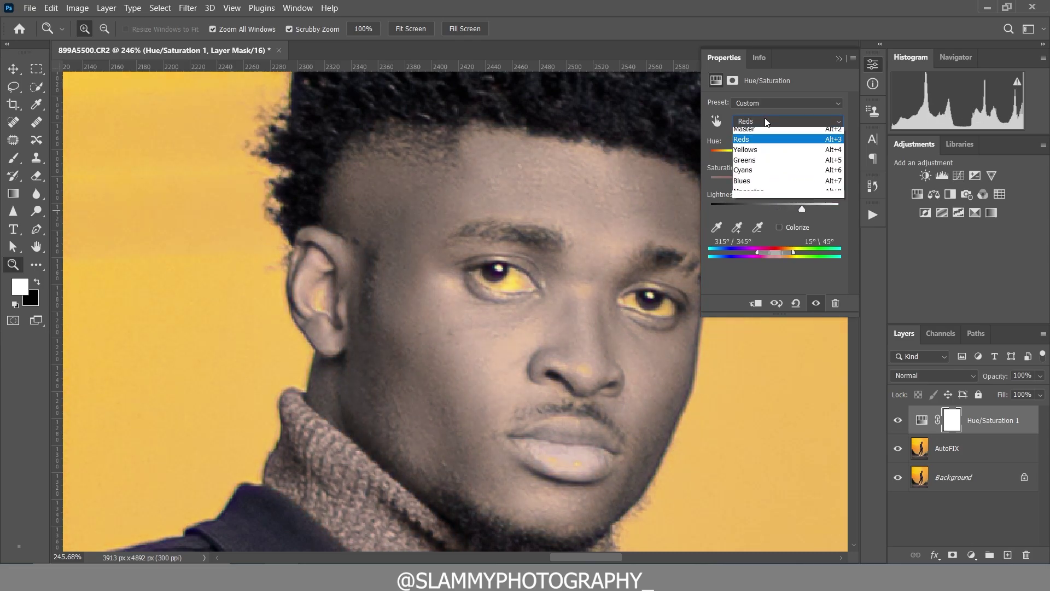
{"action": "left_click", "coordinate": [770, 155]}
{"action": "left_click_drag", "start_coordinate": [757, 184], "coordinate": [733, 182]}
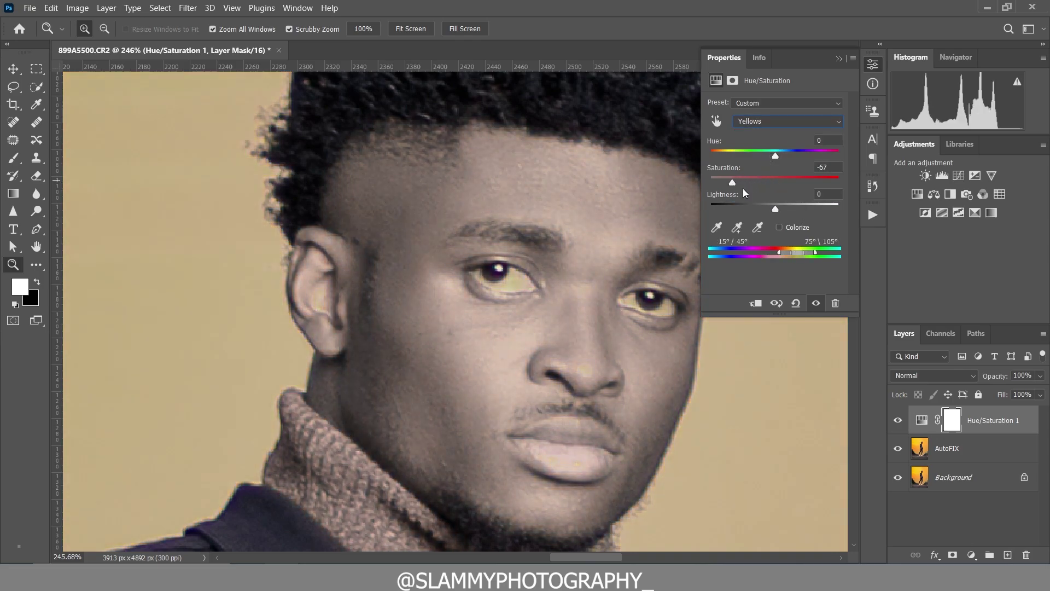
{"action": "left_click_drag", "start_coordinate": [776, 210], "coordinate": [789, 210]}
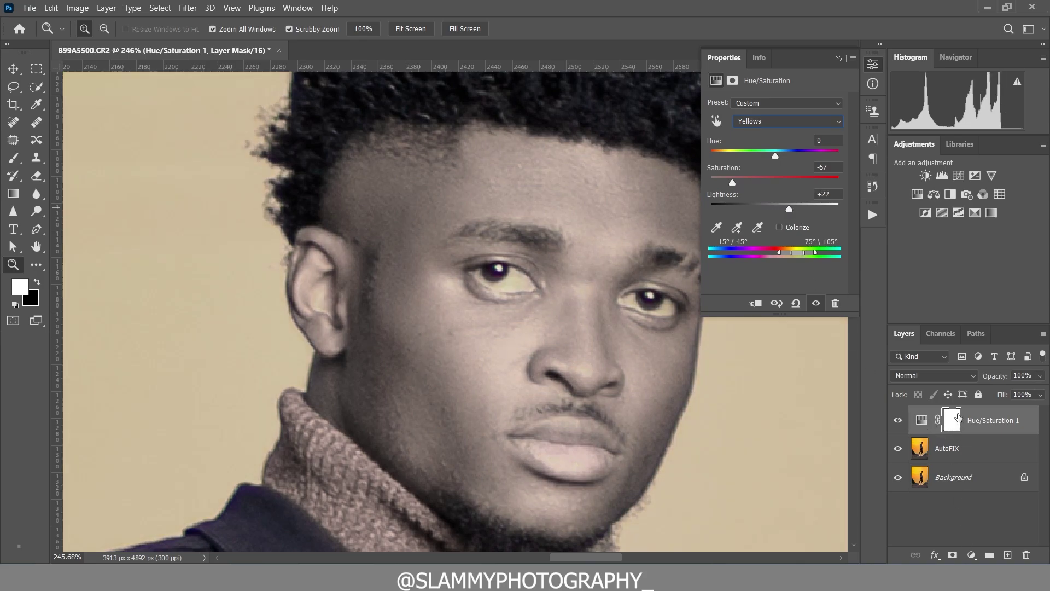
Step: Invert the Hue/Saturation layer's mask to black to hide the adjustment
{"action": "left_click", "coordinate": [951, 425]}
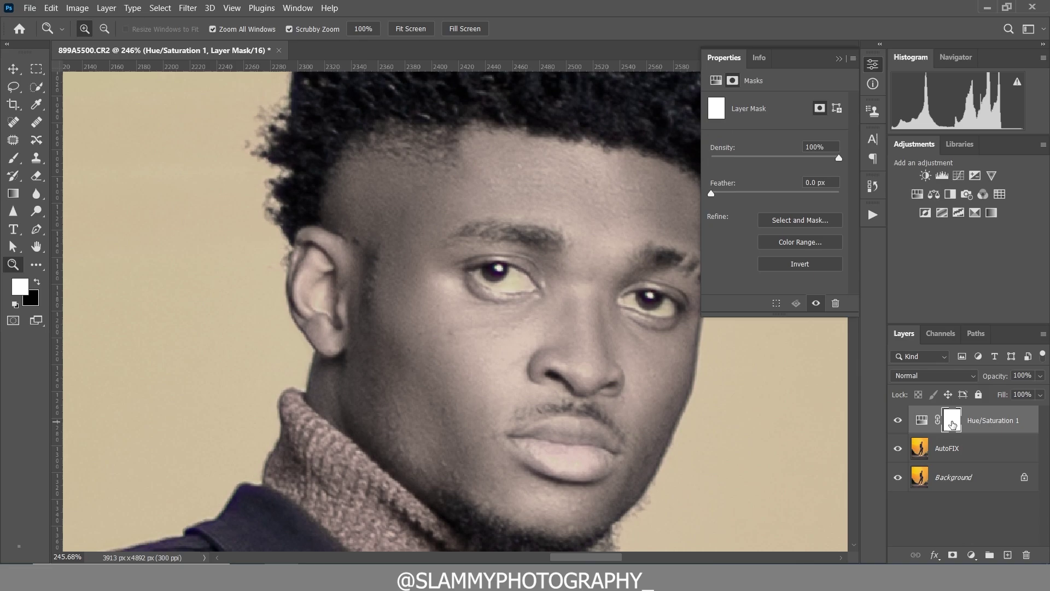
{"action": "left_click", "coordinate": [794, 265]}
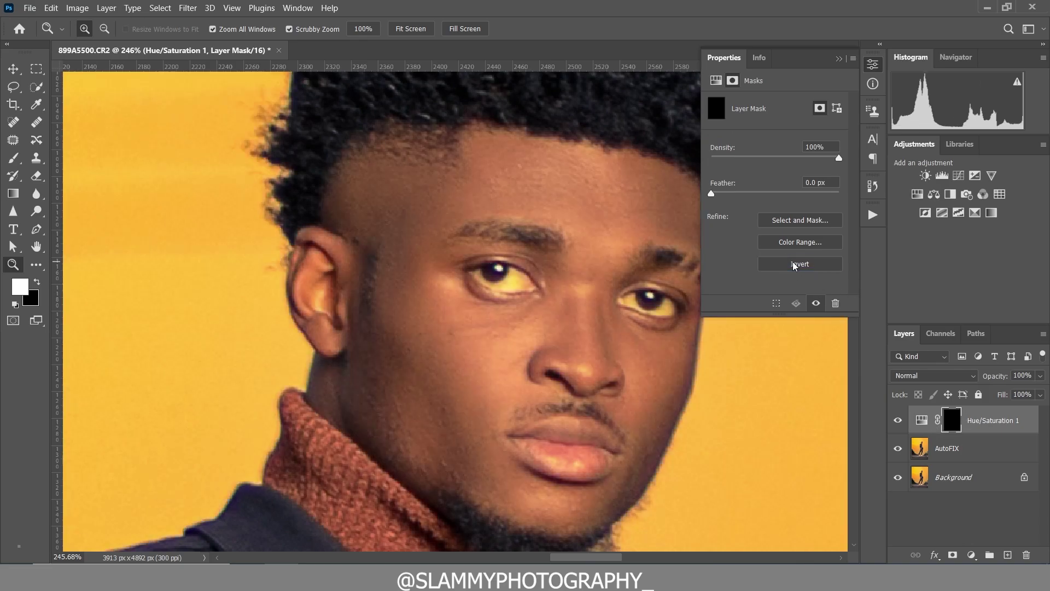
{"action": "left_click", "coordinate": [839, 59]}
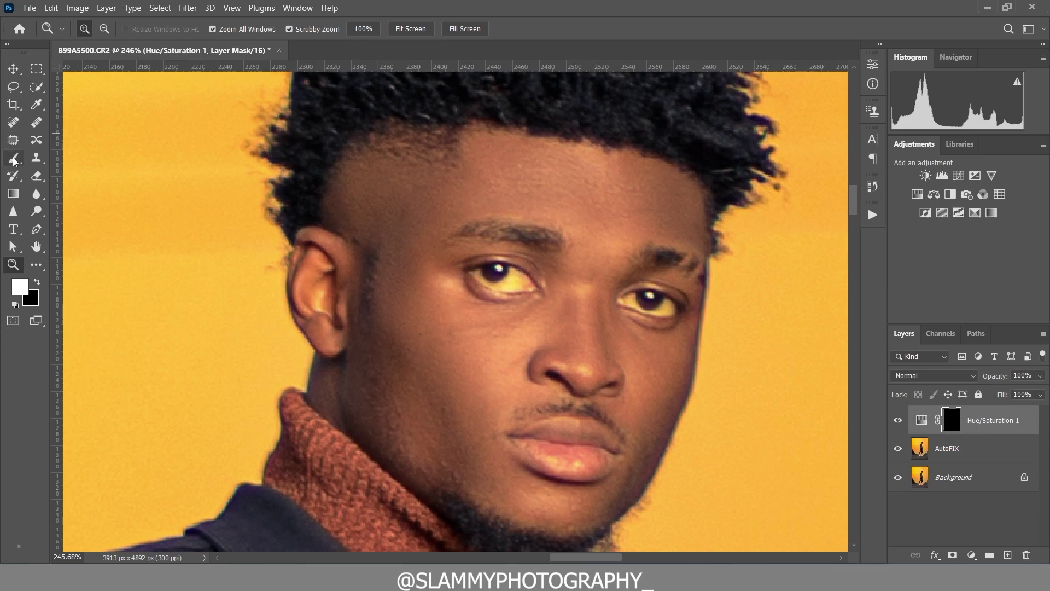
Step: Paint white on the Hue/Saturation mask over the white of the man's left eye with a small brush, down to size 10
{"action": "left_click", "coordinate": [13, 158]}
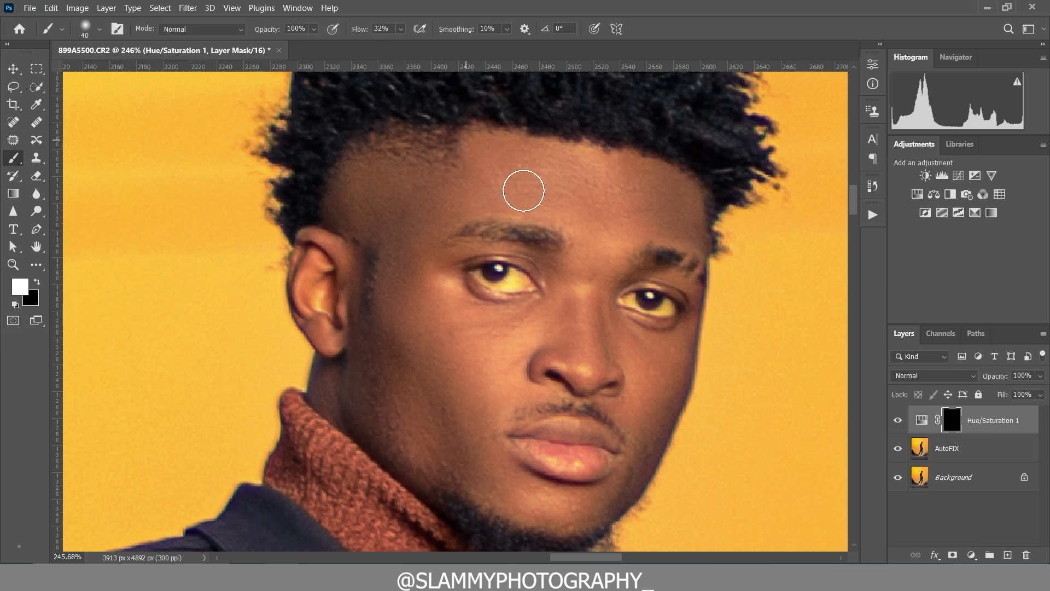
{"action": "key", "text": "bracketleft"}
{"action": "key", "text": "bracketleft"}
{"action": "key", "text": "bracketleft"}
{"action": "key", "text": "bracketleft"}
{"action": "key", "text": "bracketleft"}
{"action": "key", "text": "bracketleft"}
{"action": "key", "text": "bracketright"}
{"action": "mouse_move", "coordinate": [661, 309]}
{"action": "left_mouse_down"}
{"action": "mouse_move", "coordinate": [672, 304]}
{"action": "mouse_move", "coordinate": [624, 301]}
{"action": "mouse_move", "coordinate": [637, 298]}
{"action": "left_mouse_up"}
{"action": "key", "text": "bracketleft"}
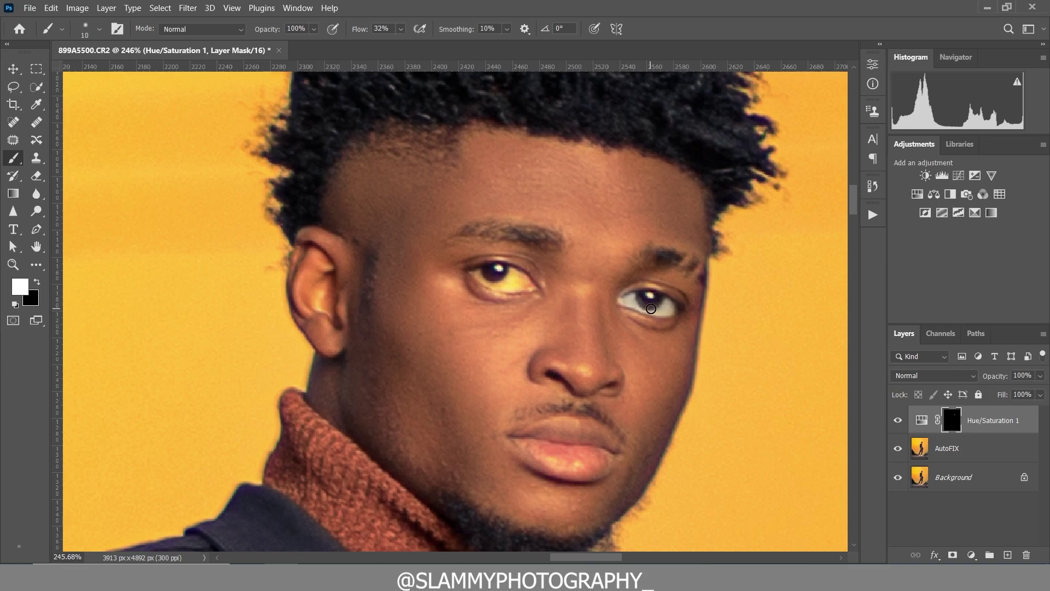
Step: Paint white on the Hue/Saturation mask over the white of the man's right eye with a brush around size 15
{"action": "key", "text": "bracketright"}
{"action": "key", "text": "bracketright"}
{"action": "left_click_drag", "start_coordinate": [526, 279], "coordinate": [492, 278]}
{"action": "key", "text": "bracketleft"}
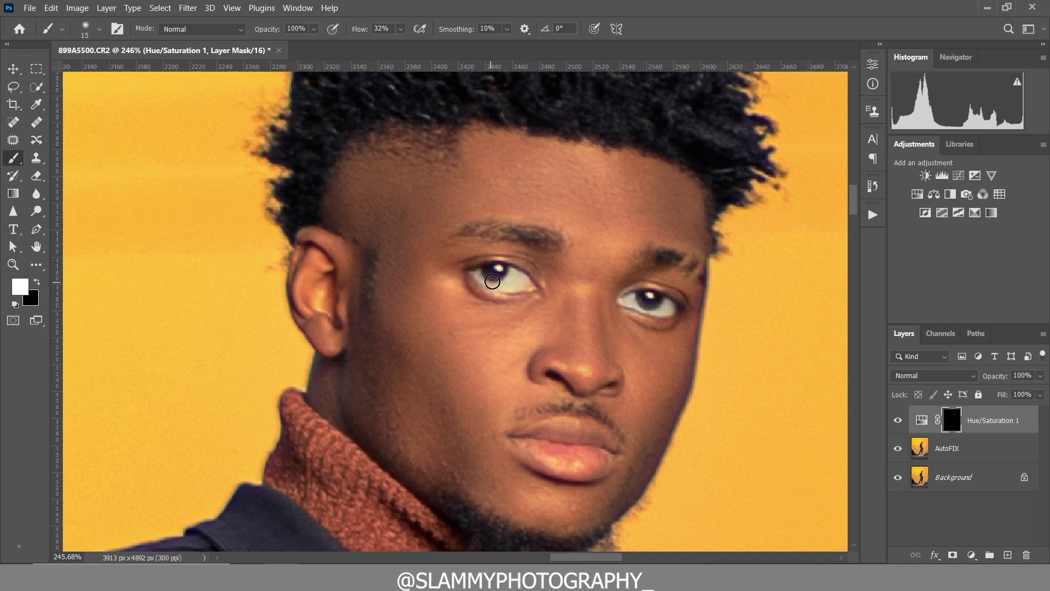
{"action": "key", "text": "ctrl+0"}
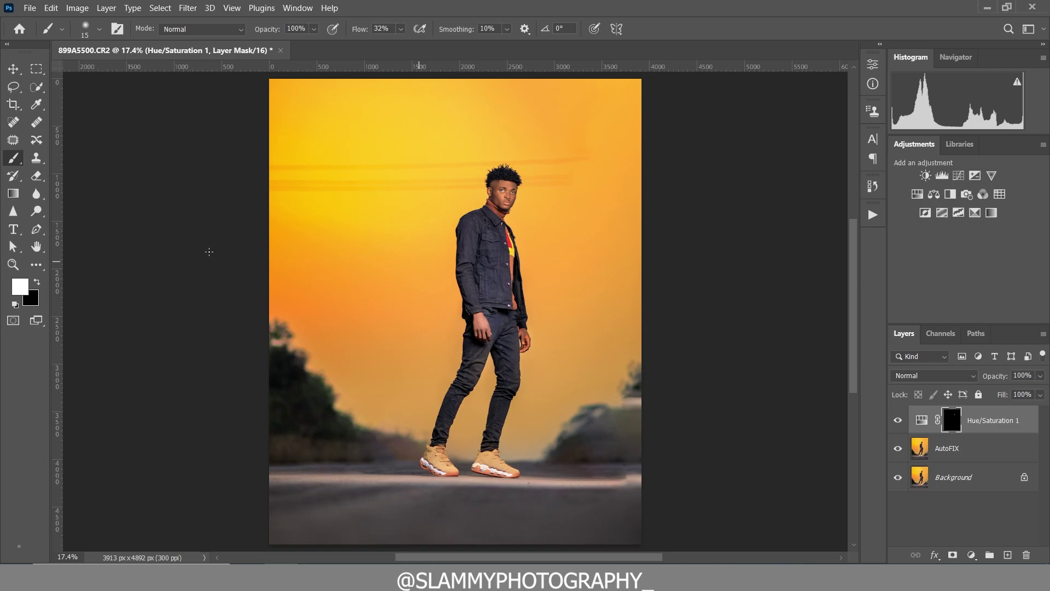
Step: Flatten the image and run the autoFix FS action from the autoFX set once more
{"action": "left_click", "coordinate": [13, 265]}
{"action": "left_click_drag", "start_coordinate": [501, 184], "coordinate": [942, 396]}
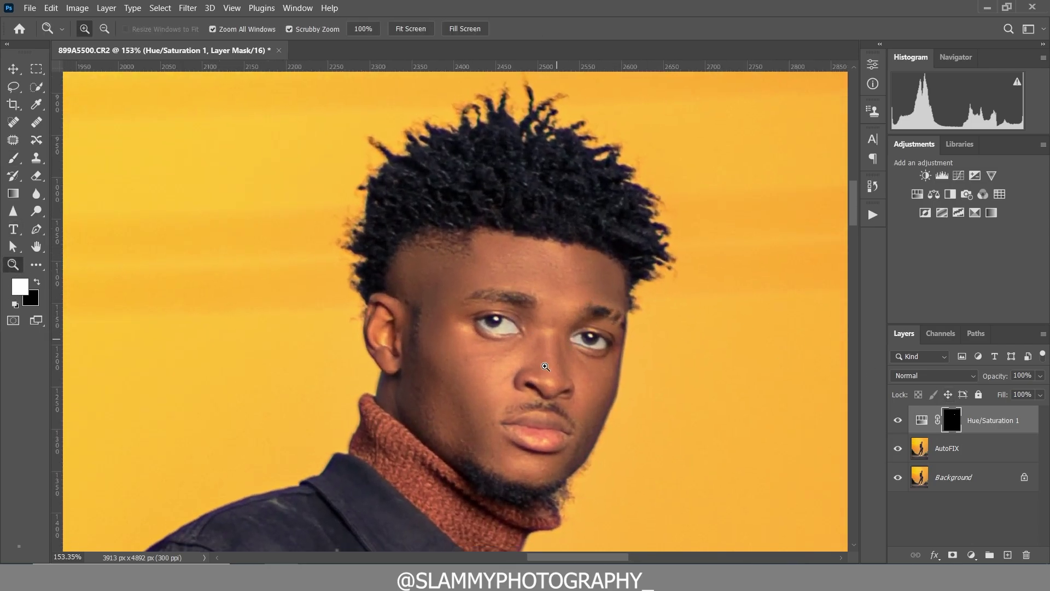
{"action": "right_click", "coordinate": [1004, 420]}
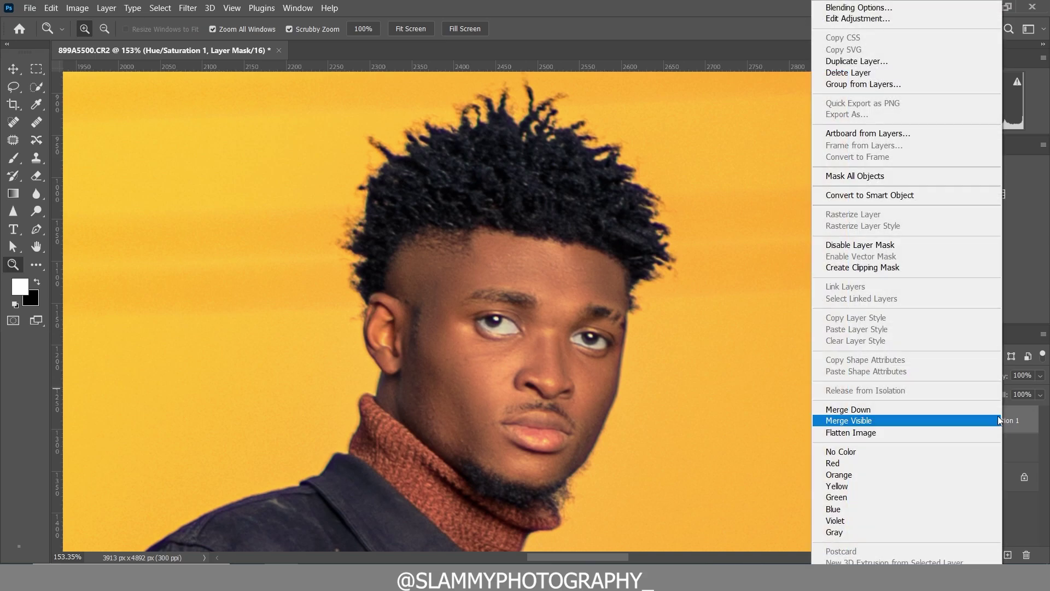
{"action": "left_click", "coordinate": [955, 431]}
{"action": "left_click", "coordinate": [878, 218]}
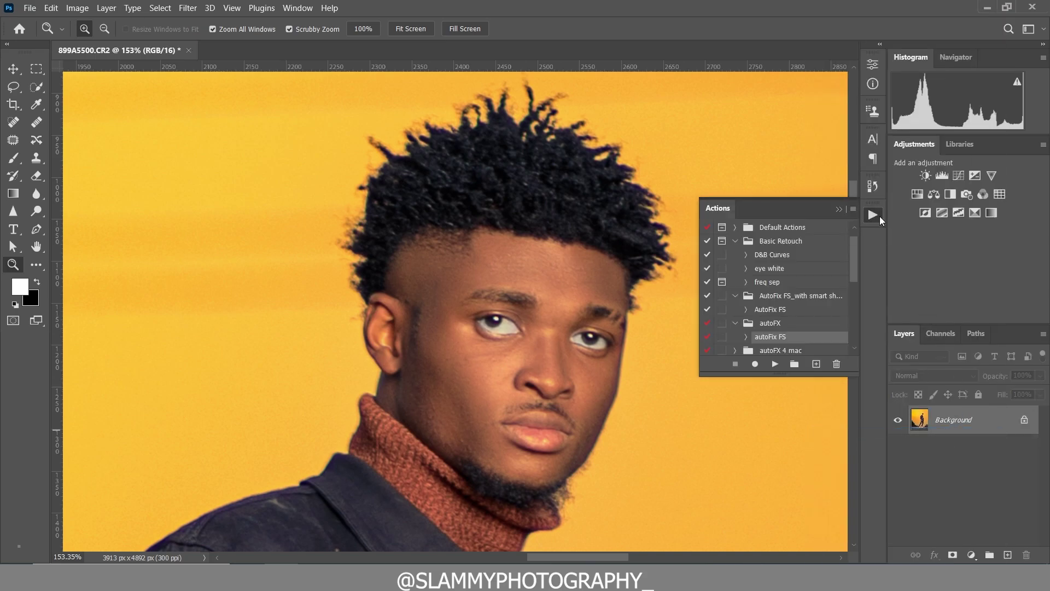
{"action": "left_click", "coordinate": [775, 364]}
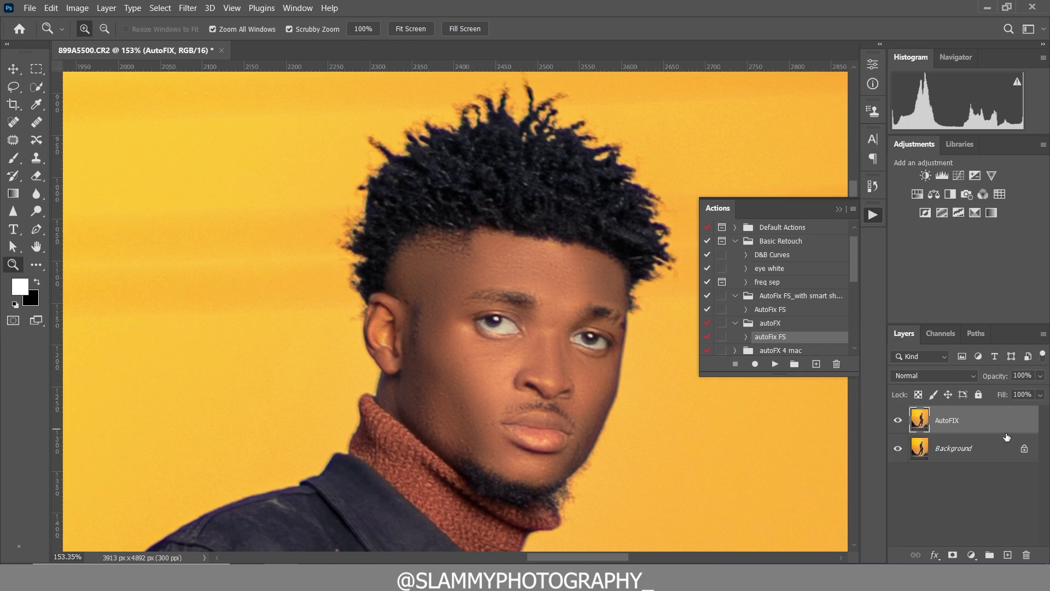
Step: Add a layer mask to the AutoFIX layer and invert it to black
{"action": "left_click", "coordinate": [952, 554]}
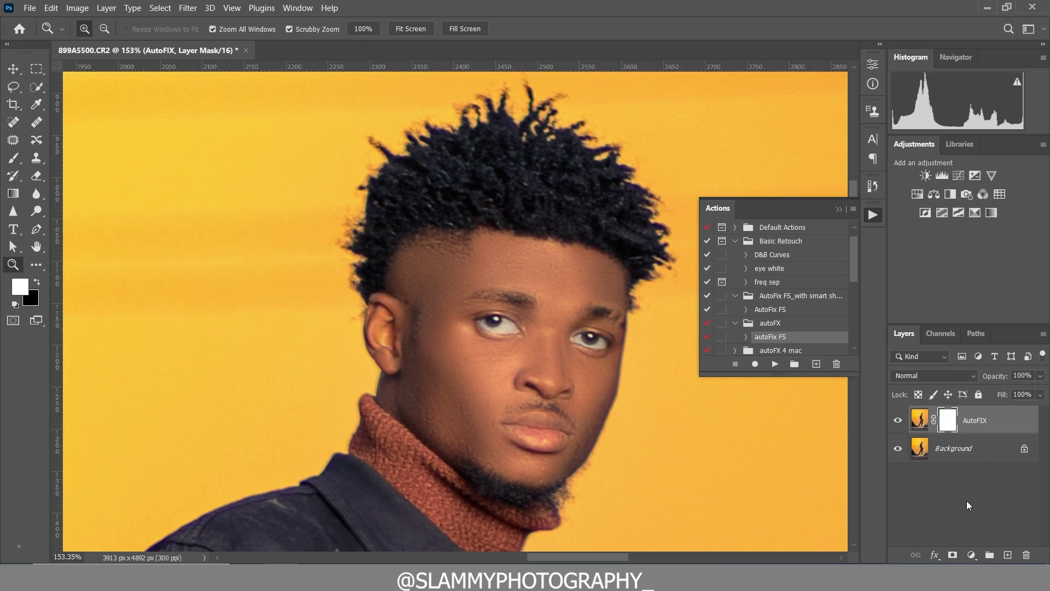
{"action": "double_click", "coordinate": [943, 421]}
{"action": "left_click", "coordinate": [1016, 543]}
{"action": "left_click", "coordinate": [875, 66]}
{"action": "left_click", "coordinate": [792, 266]}
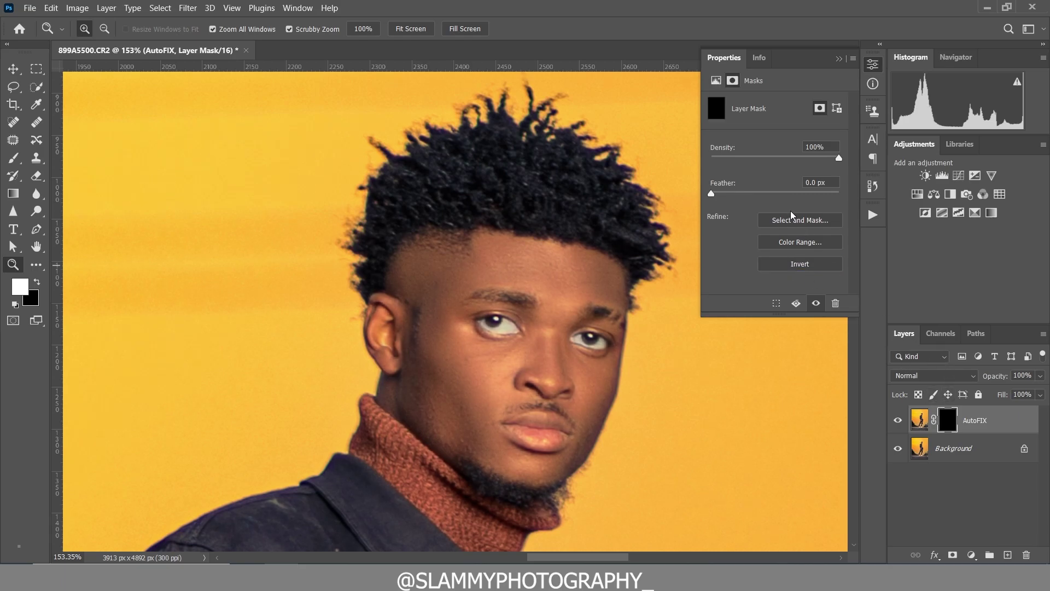
Step: Paint white on the AutoFIX mask over the man's facial skin using a soft brush around size 45 with 32% flow
{"action": "left_click", "coordinate": [13, 158]}
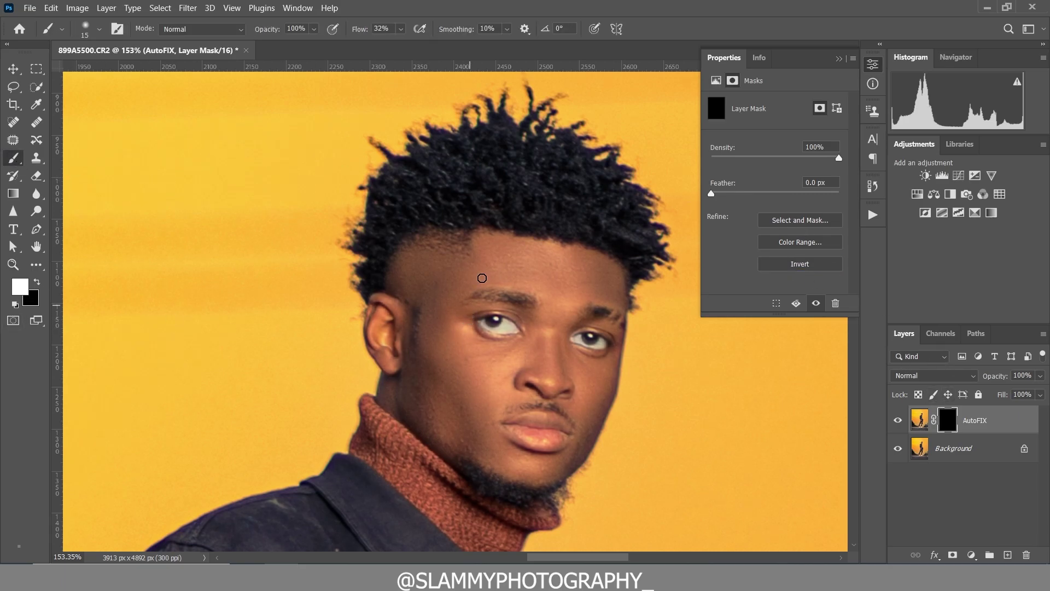
{"action": "key", "text": "bracketright"}
{"action": "key", "text": "bracketright"}
{"action": "key", "text": "bracketright"}
{"action": "key", "text": "bracketright"}
{"action": "key", "text": "bracketright"}
{"action": "mouse_move", "coordinate": [493, 371]}
{"action": "left_mouse_down"}
{"action": "mouse_move", "coordinate": [476, 356]}
{"action": "mouse_move", "coordinate": [506, 368]}
{"action": "mouse_move", "coordinate": [467, 366]}
{"action": "mouse_move", "coordinate": [454, 331]}
{"action": "mouse_move", "coordinate": [467, 417]}
{"action": "mouse_move", "coordinate": [455, 427]}
{"action": "mouse_move", "coordinate": [481, 422]}
{"action": "mouse_move", "coordinate": [426, 303]}
{"action": "mouse_move", "coordinate": [459, 268]}
{"action": "mouse_move", "coordinate": [541, 272]}
{"action": "mouse_move", "coordinate": [553, 306]}
{"action": "mouse_move", "coordinate": [599, 272]}
{"action": "mouse_move", "coordinate": [569, 317]}
{"action": "mouse_move", "coordinate": [560, 381]}
{"action": "mouse_move", "coordinate": [584, 359]}
{"action": "mouse_move", "coordinate": [595, 412]}
{"action": "mouse_move", "coordinate": [500, 461]}
{"action": "mouse_move", "coordinate": [476, 428]}
{"action": "left_mouse_up"}
{"action": "key", "text": "bracketleft"}
{"action": "left_click", "coordinate": [228, 8]}
{"action": "left_click", "coordinate": [274, 128]}
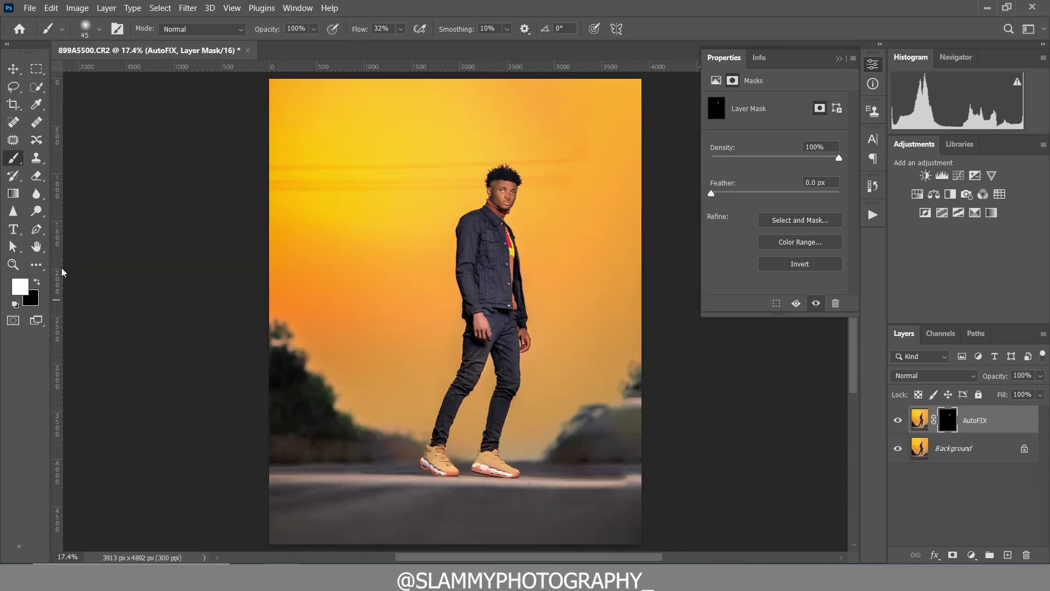
Step: Paint white on the AutoFIX mask over both of the man's hands with a size 80 brush, checking coverage with the mask overlay
{"action": "left_click", "coordinate": [13, 264]}
{"action": "left_click_drag", "start_coordinate": [499, 333], "coordinate": [574, 404]}
{"action": "left_click", "coordinate": [14, 158]}
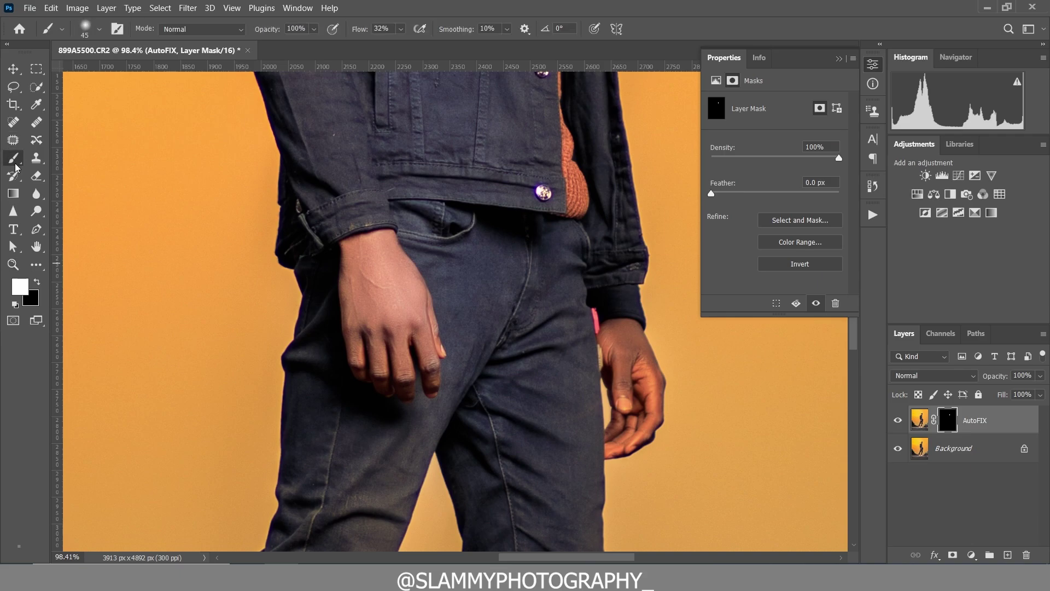
{"action": "key", "text": "bracketright"}
{"action": "key", "text": "bracketright"}
{"action": "key", "text": "bracketright"}
{"action": "key", "text": "backslash"}
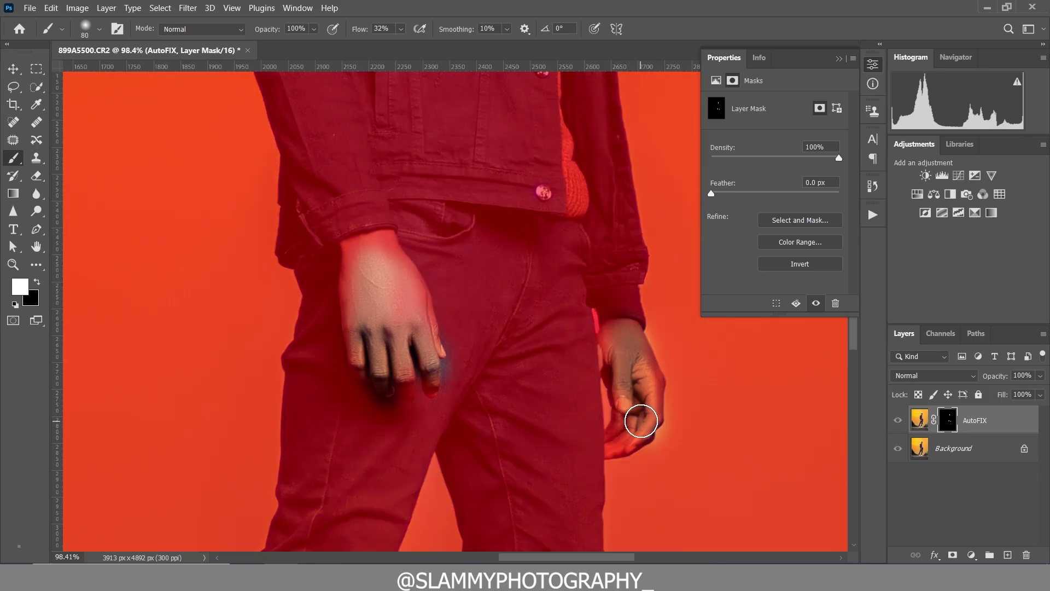
{"action": "key", "text": "backslash"}
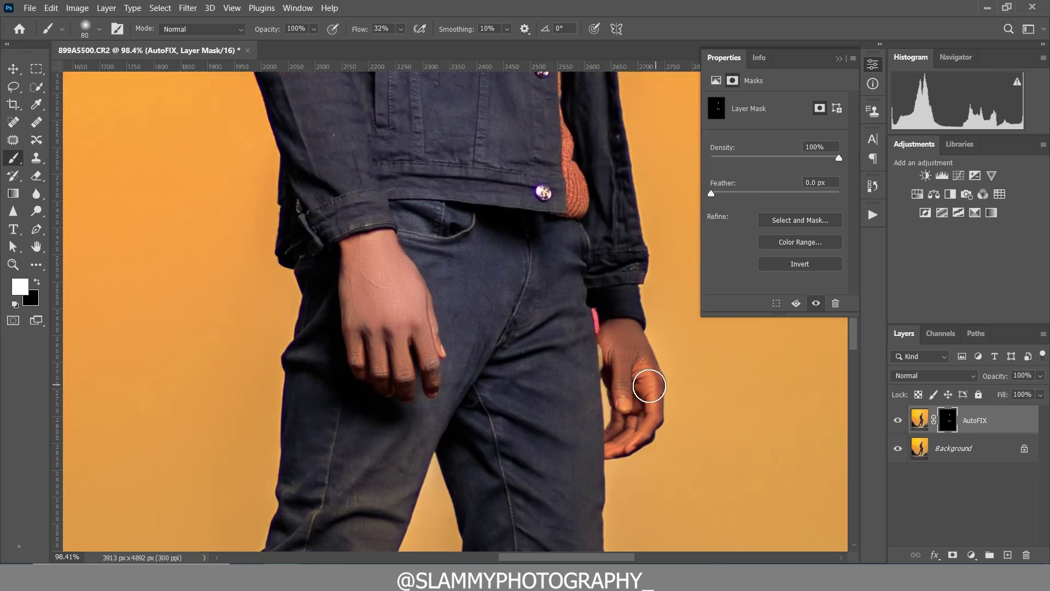
{"action": "left_click", "coordinate": [232, 7]}
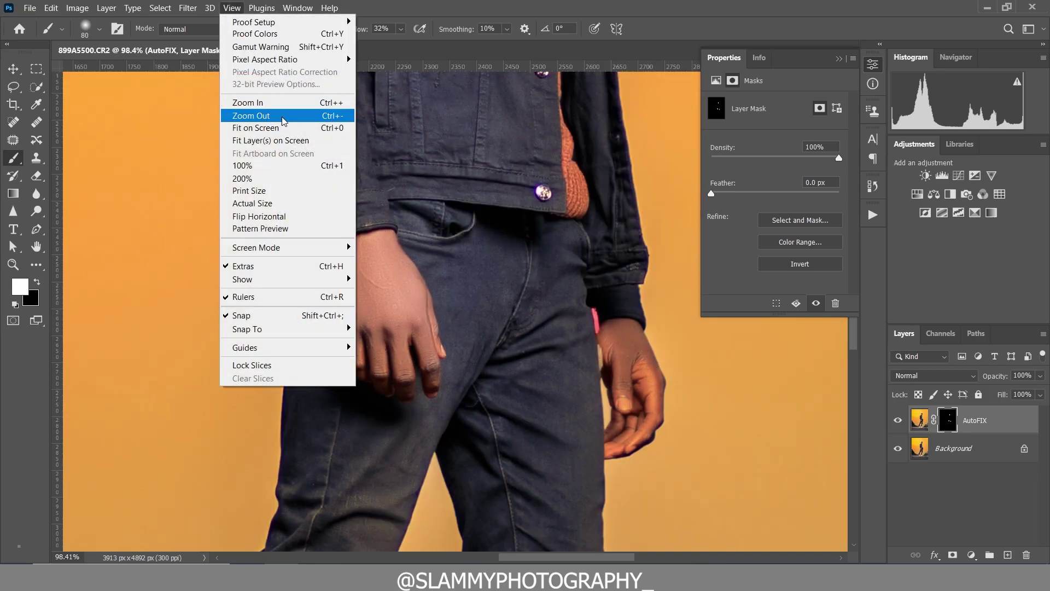
{"action": "left_click", "coordinate": [287, 129]}
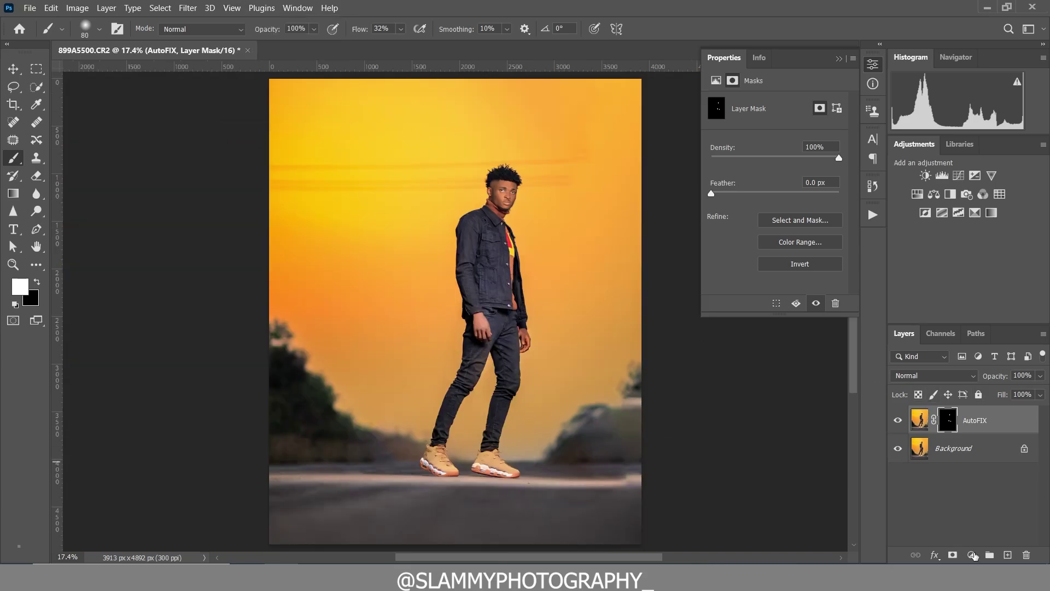
Step: Add a Selective Color adjustment layer and set its Reds to Cyan -100% and Magenta -24%
{"action": "left_click", "coordinate": [973, 555]}
{"action": "left_click", "coordinate": [969, 550]}
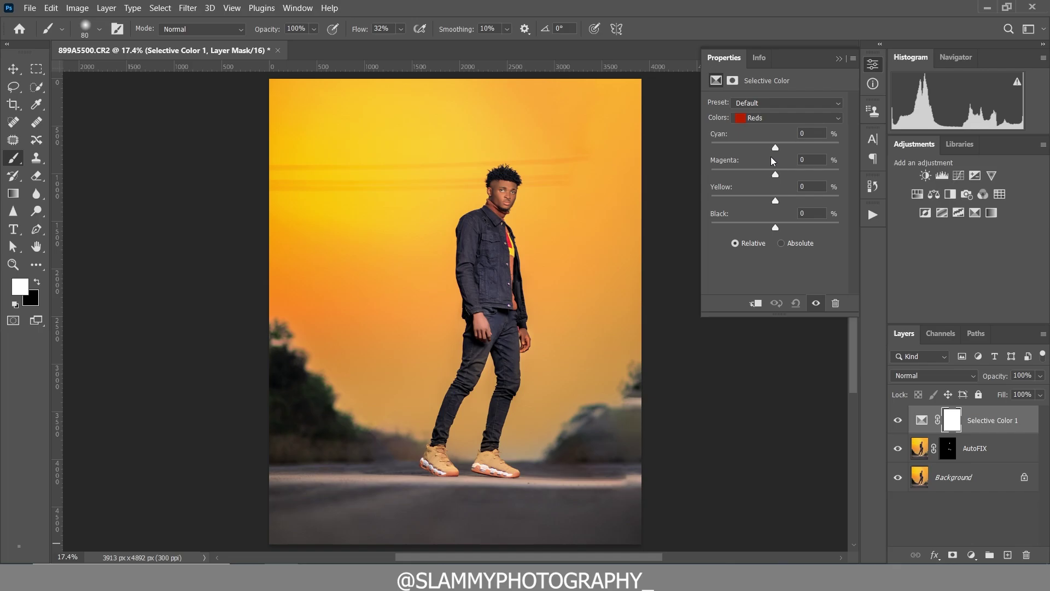
{"action": "left_click_drag", "start_coordinate": [764, 148], "coordinate": [733, 155]}
{"action": "left_click_drag", "start_coordinate": [724, 150], "coordinate": [713, 151]}
{"action": "left_click_drag", "start_coordinate": [776, 176], "coordinate": [762, 175]}
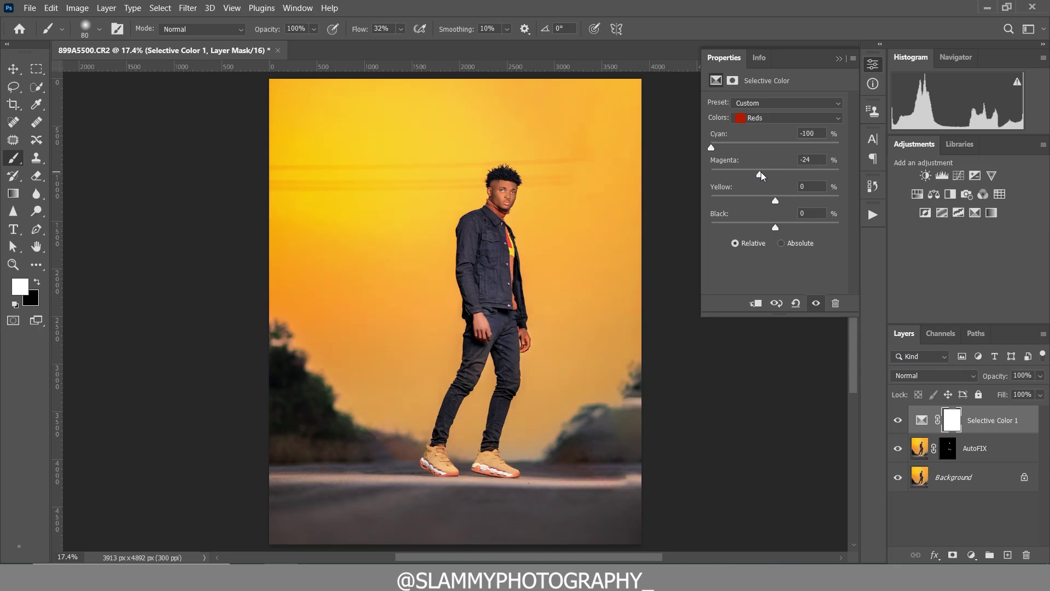
Step: Set the Selective Color Yellows to Cyan -47%, Magenta -20% and Yellow -23%, and compare the image with the layer hidden and shown
{"action": "left_click", "coordinate": [773, 118]}
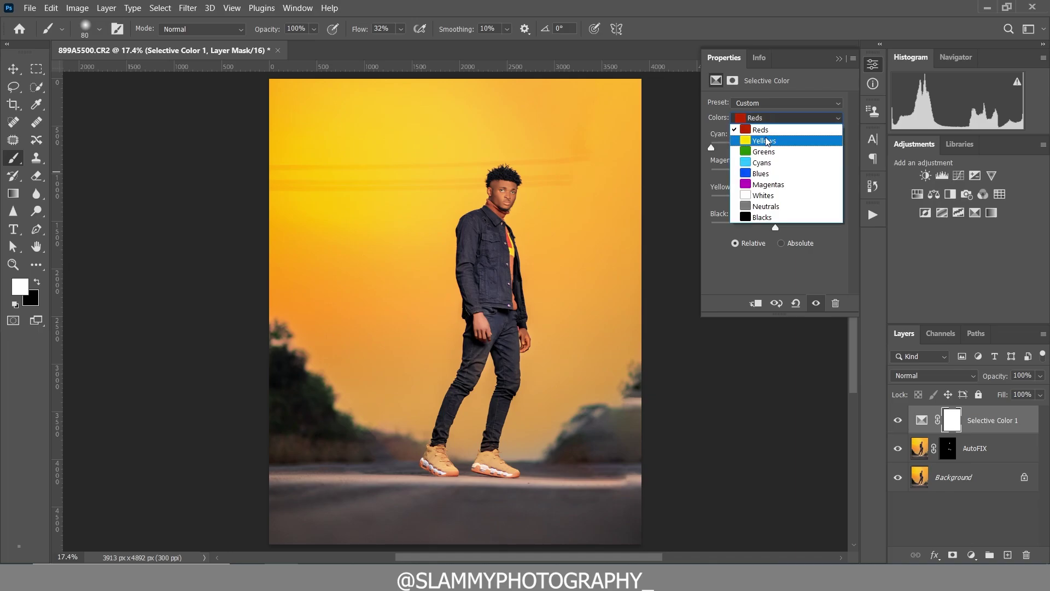
{"action": "left_click", "coordinate": [767, 142]}
{"action": "left_click_drag", "start_coordinate": [775, 201], "coordinate": [760, 203]}
{"action": "left_click_drag", "start_coordinate": [747, 146], "coordinate": [741, 146]}
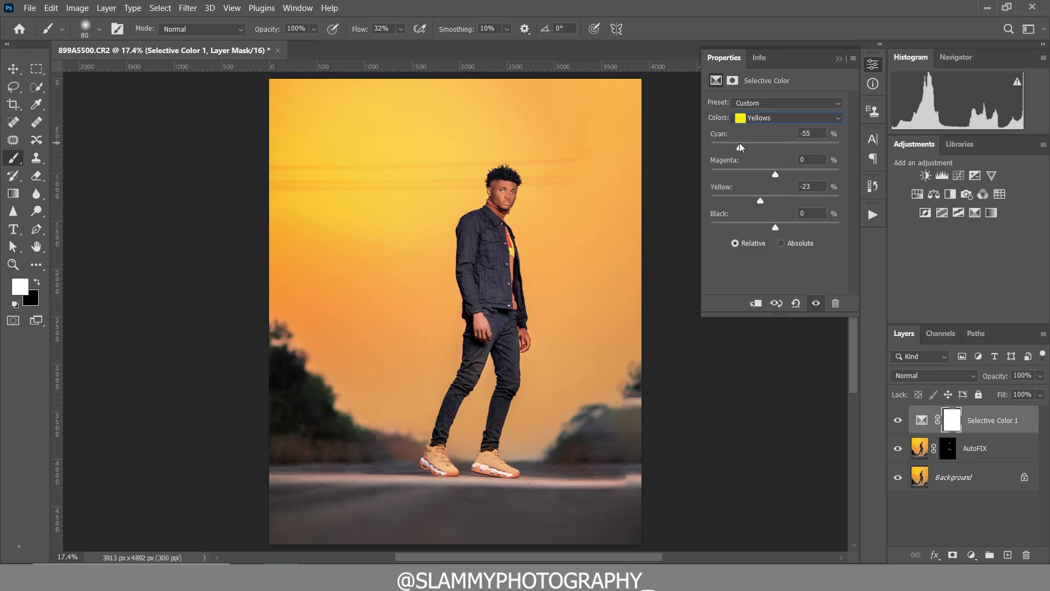
{"action": "left_click_drag", "start_coordinate": [776, 175], "coordinate": [764, 174]}
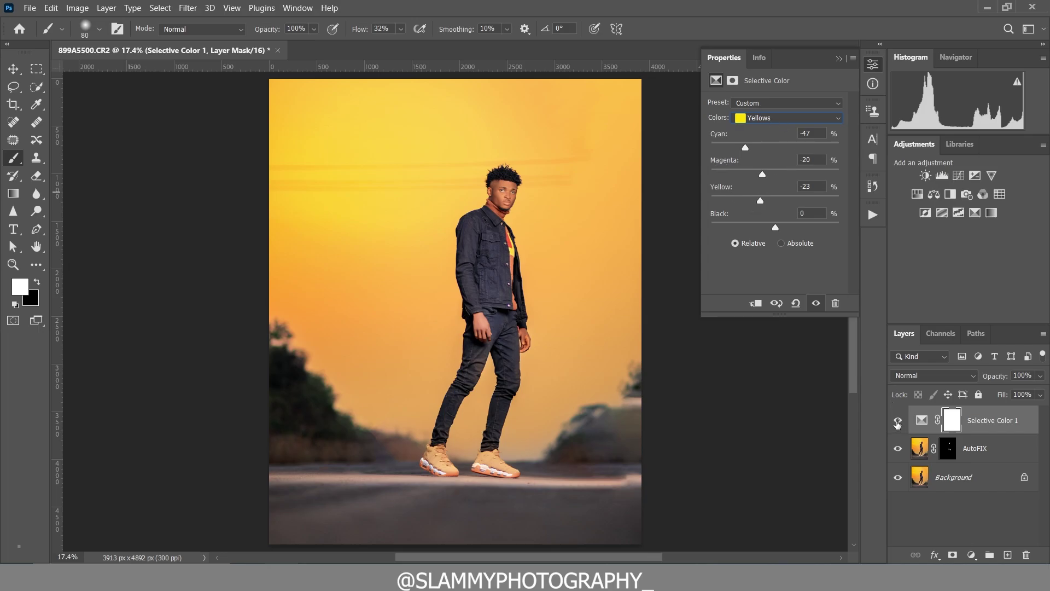
{"action": "left_click", "coordinate": [897, 420]}
{"action": "left_click", "coordinate": [897, 420]}
Step: Invert the Selective Color layer's mask to black to hide the color change
{"action": "left_click", "coordinate": [953, 424]}
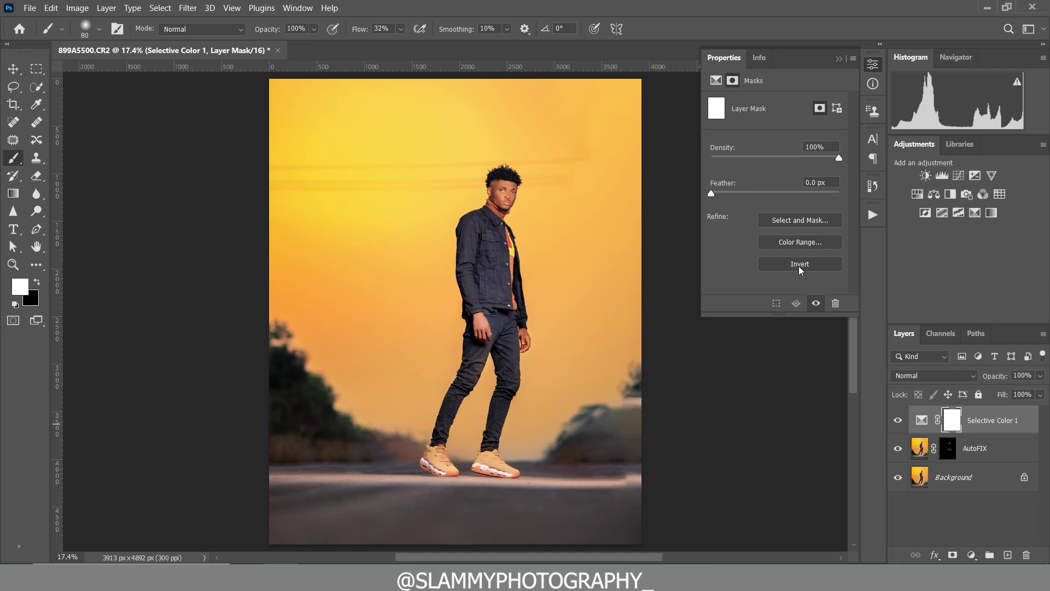
{"action": "left_click", "coordinate": [798, 265]}
{"action": "left_click", "coordinate": [15, 265]}
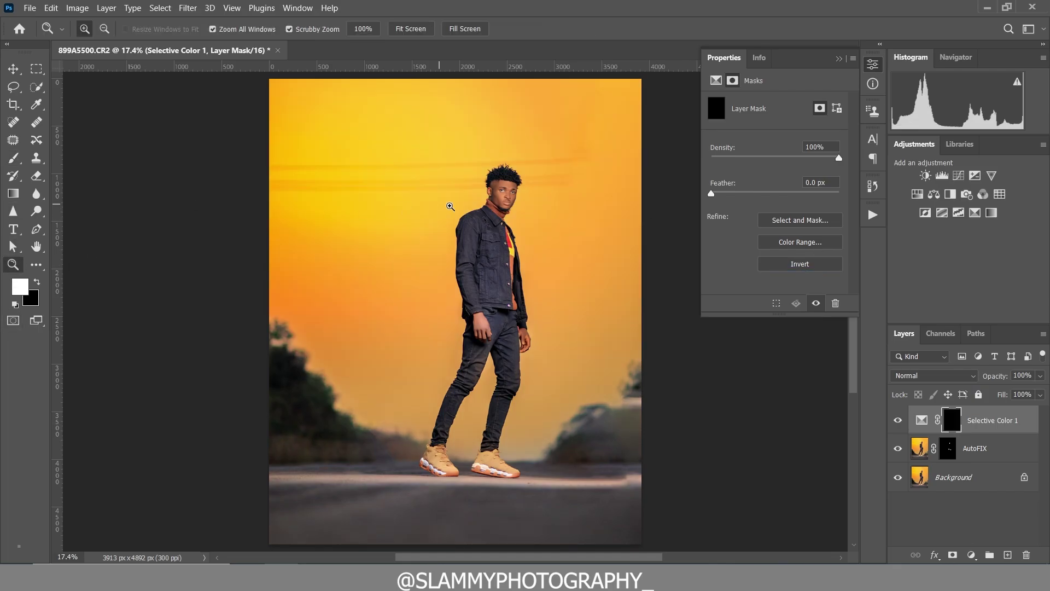
Step: Paint white on the Selective Color 1 mask over the man's face and hands with a size 125 brush at 32% flow
{"action": "left_click_drag", "start_coordinate": [510, 176], "coordinate": [579, 307]}
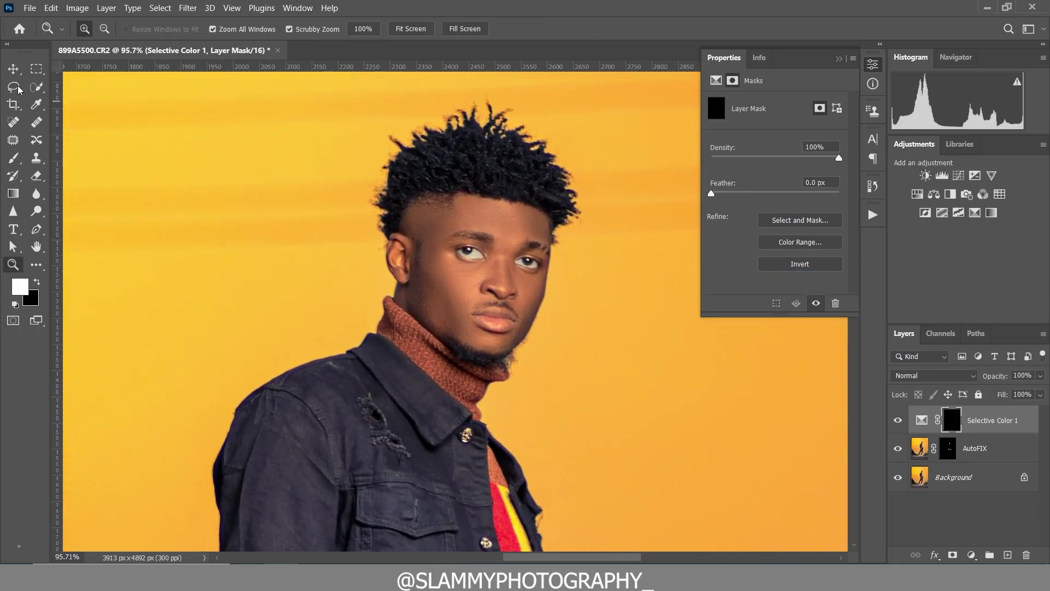
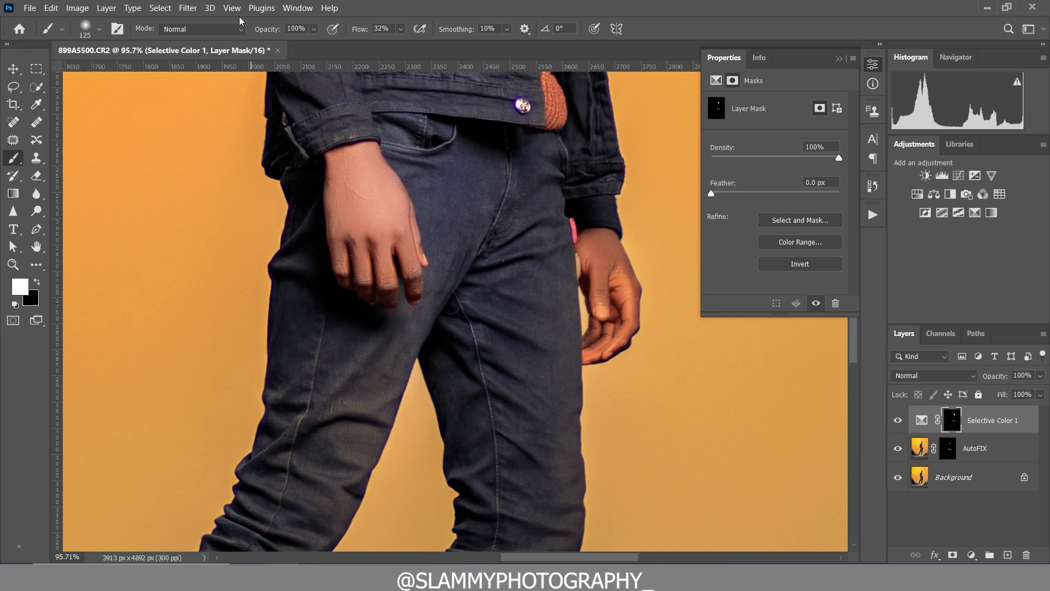
{"action": "left_click", "coordinate": [232, 7]}
{"action": "left_click", "coordinate": [306, 128]}
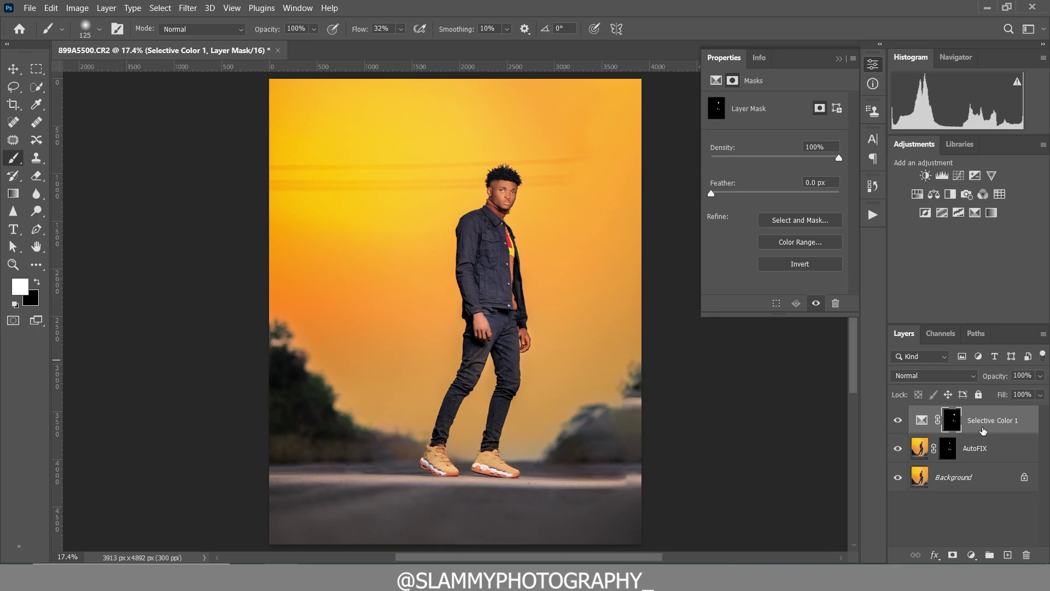
Step: Stamp all visible layers into a new layer at the top of the stack and open it in the Camera Raw Filter
{"action": "key", "text": "ctrl+shift+alt+e"}
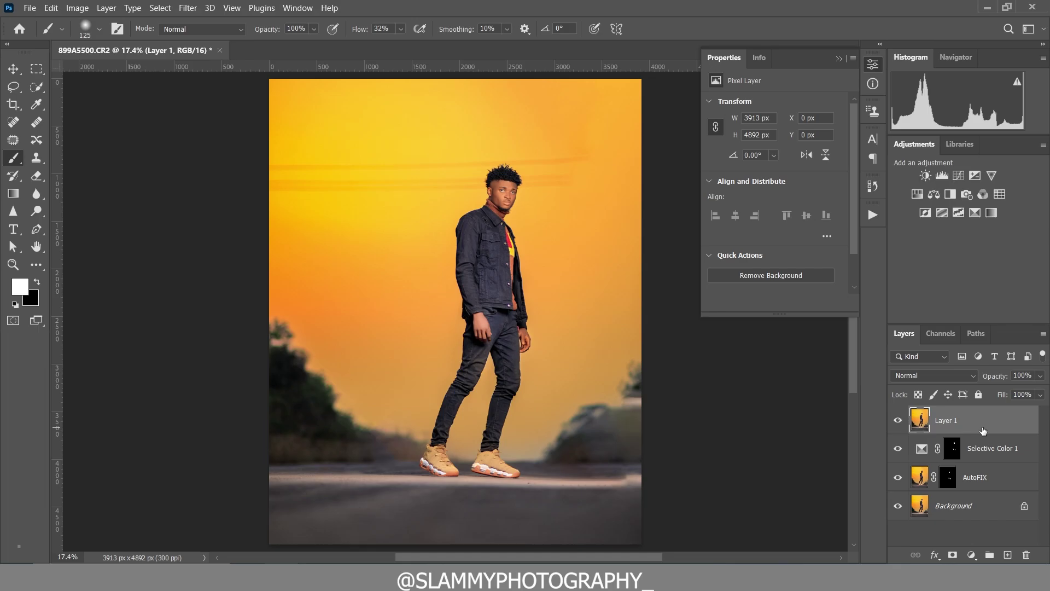
{"action": "left_click", "coordinate": [187, 7]}
{"action": "left_click", "coordinate": [231, 101]}
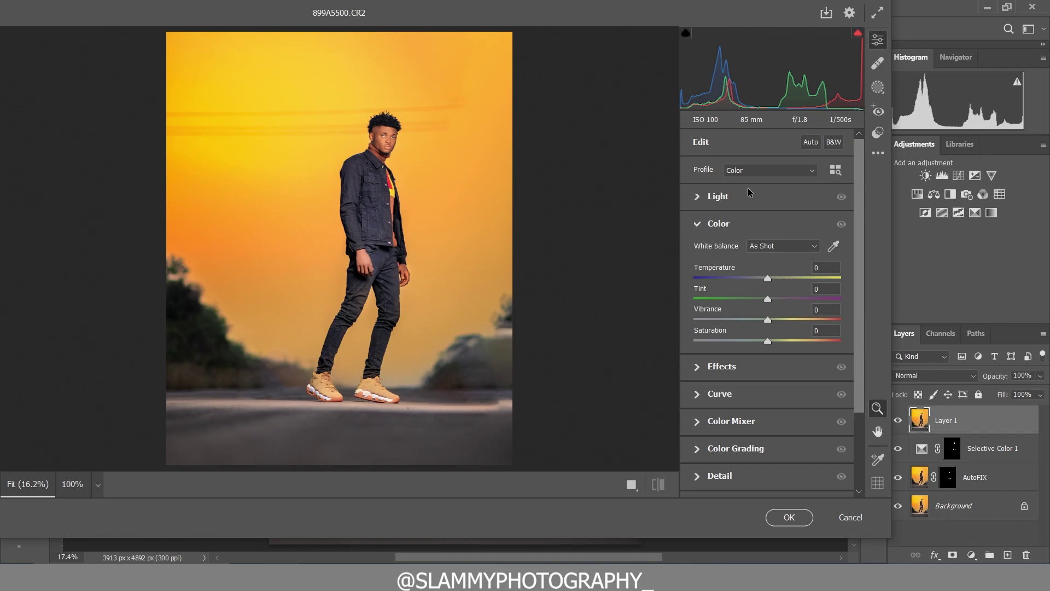
Step: Adjust the Light settings to Exposure +0.16, Contrast +20, Highlights -10 and Blacks -16
{"action": "left_click", "coordinate": [718, 196]}
{"action": "left_click_drag", "start_coordinate": [710, 224], "coordinate": [728, 244]}
{"action": "left_click_drag", "start_coordinate": [719, 324], "coordinate": [710, 329]}
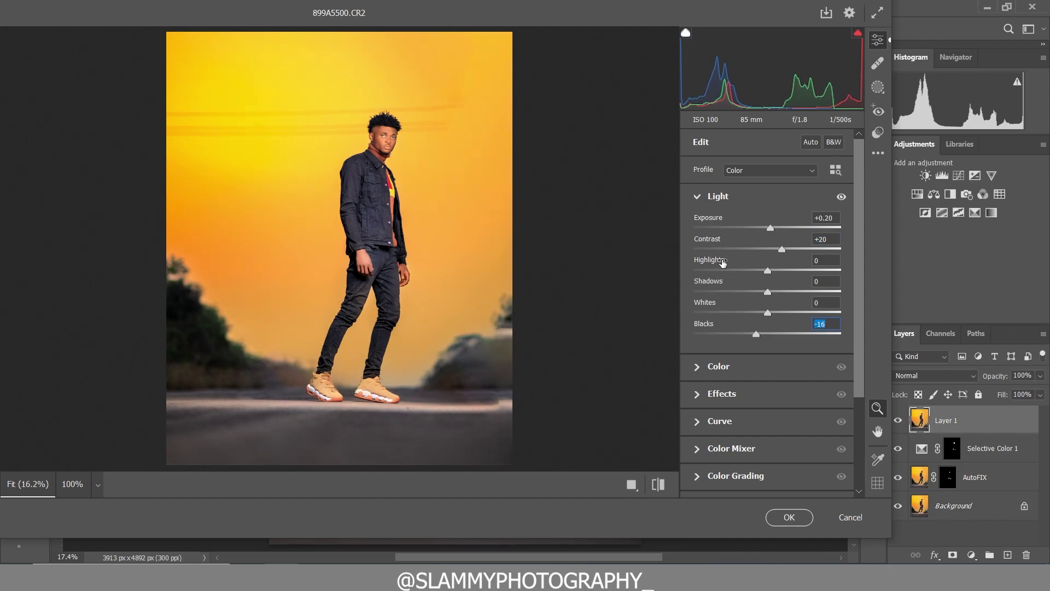
{"action": "left_click_drag", "start_coordinate": [721, 221], "coordinate": [717, 220]}
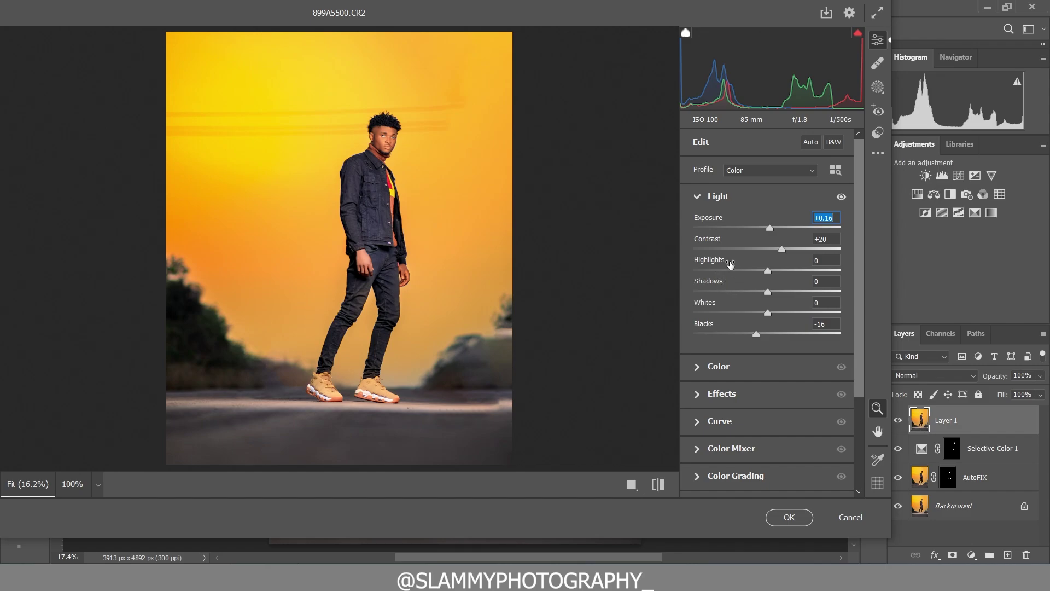
{"action": "left_click_drag", "start_coordinate": [729, 263], "coordinate": [722, 264]}
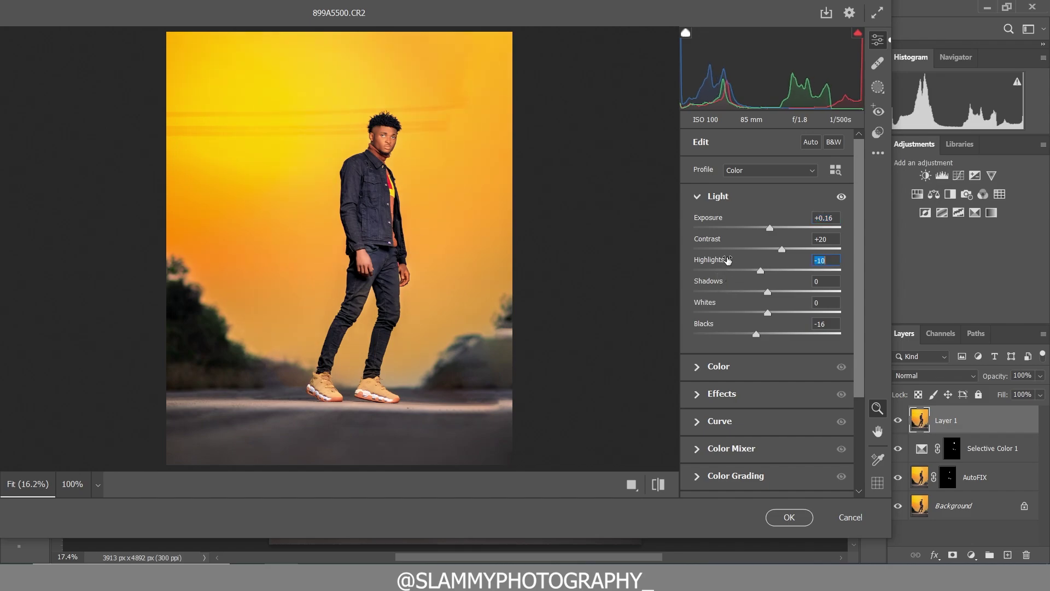
{"action": "left_click", "coordinate": [704, 198]}
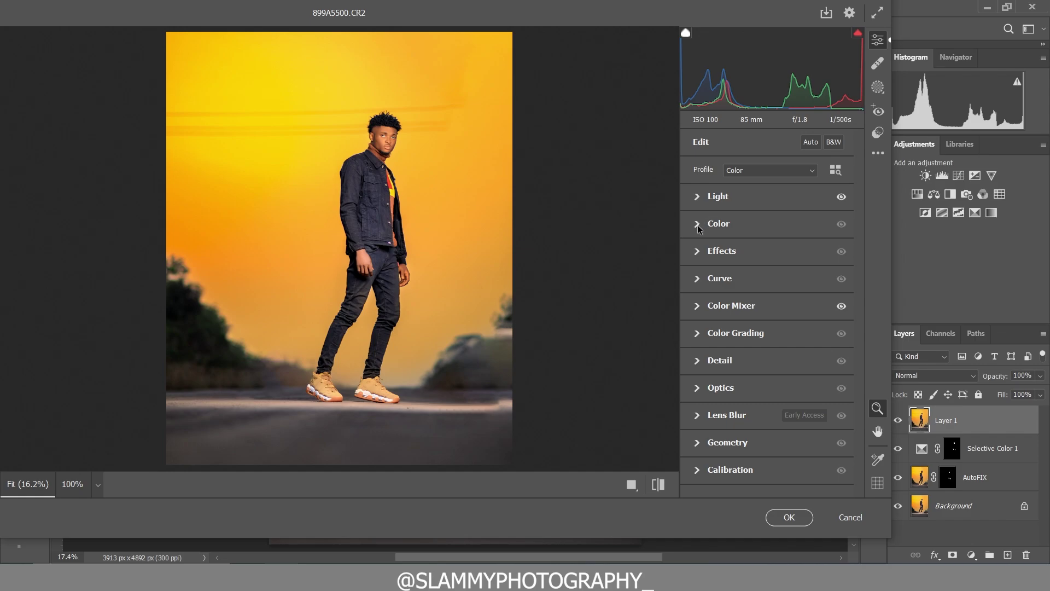
Step: Set the Color adjustments to Temperature -5, Tint +2 and Vibrance +5, and apply the Camera Raw changes
{"action": "left_click", "coordinate": [697, 222]}
{"action": "left_click_drag", "start_coordinate": [715, 267], "coordinate": [717, 292]}
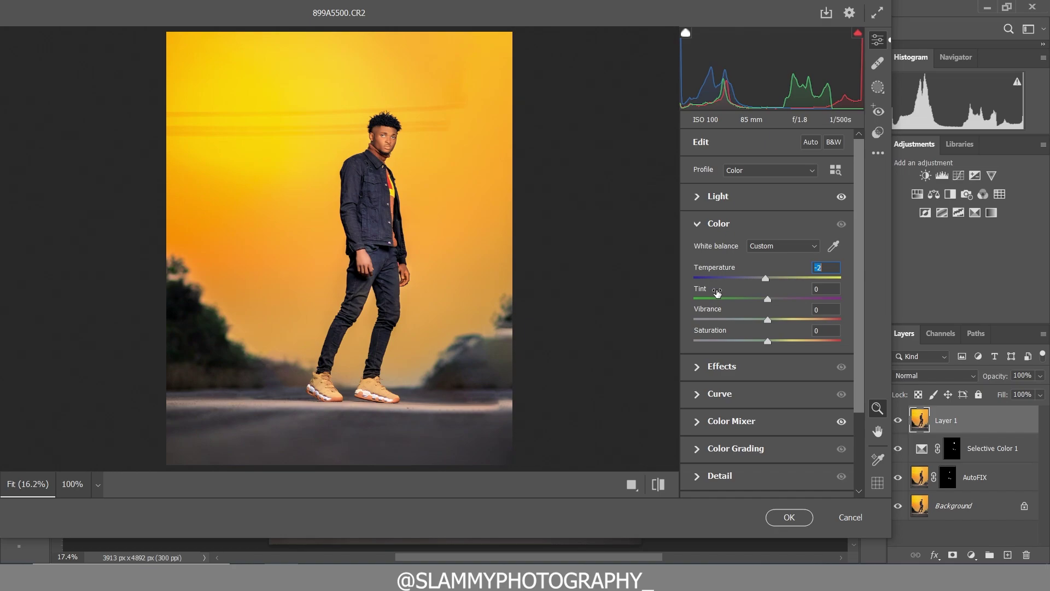
{"action": "left_click_drag", "start_coordinate": [717, 292], "coordinate": [740, 317]}
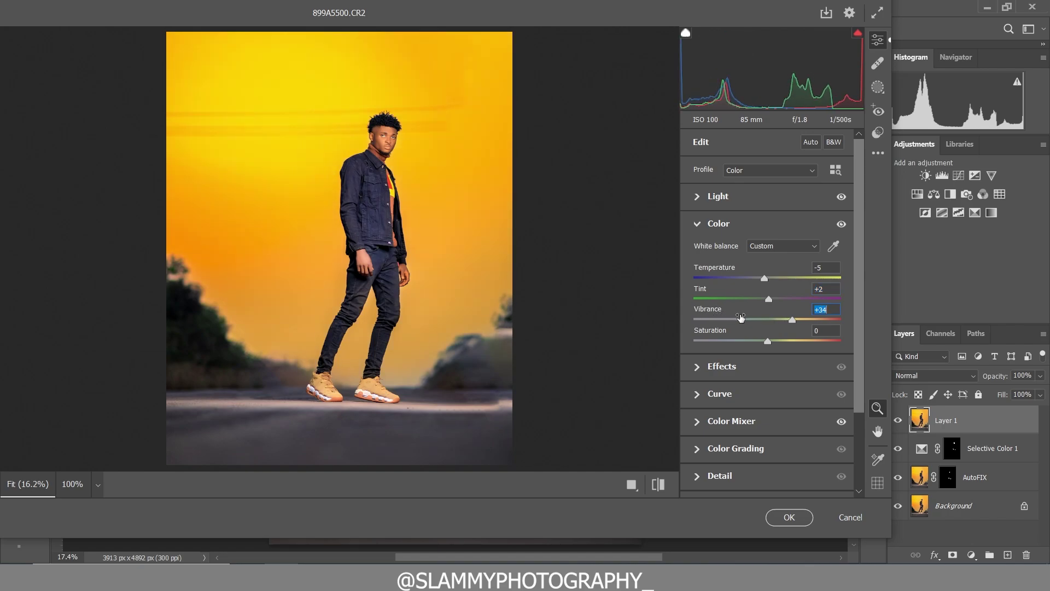
{"action": "left_click_drag", "start_coordinate": [740, 317], "coordinate": [714, 313]}
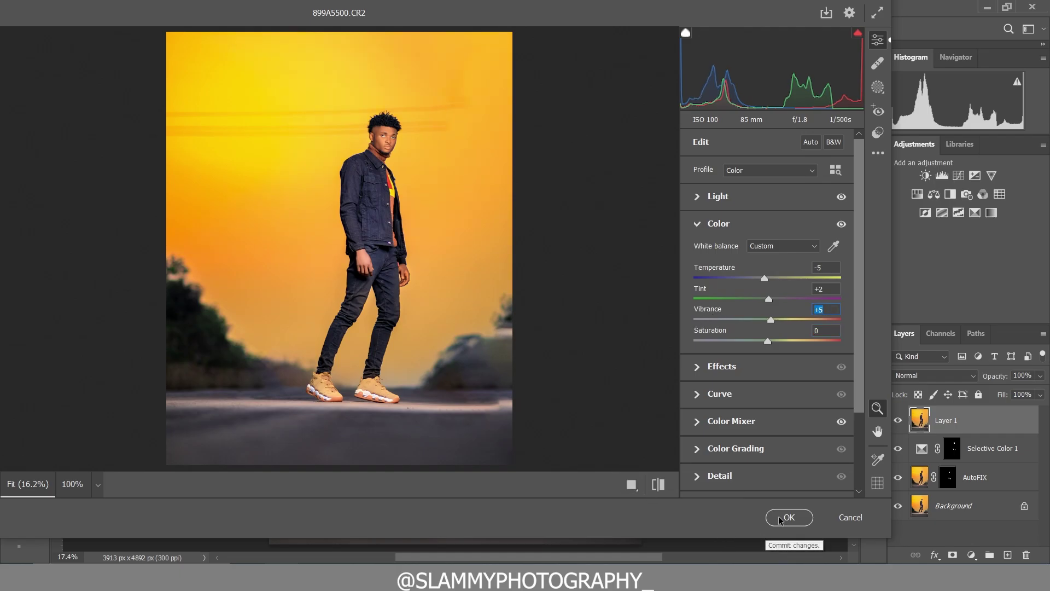
{"action": "left_click", "coordinate": [789, 517]}
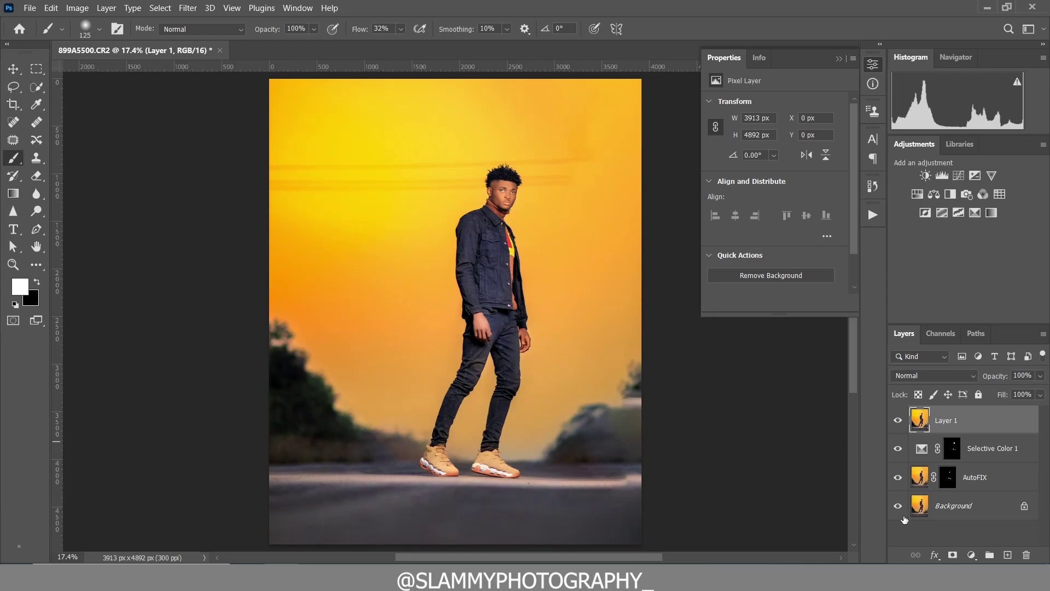
Step: Add a second Selective Color adjustment layer above Layer 1 and set its Blacks to Cyan +9% and Black +7%
{"action": "left_click", "coordinate": [971, 555]}
{"action": "left_click", "coordinate": [963, 549]}
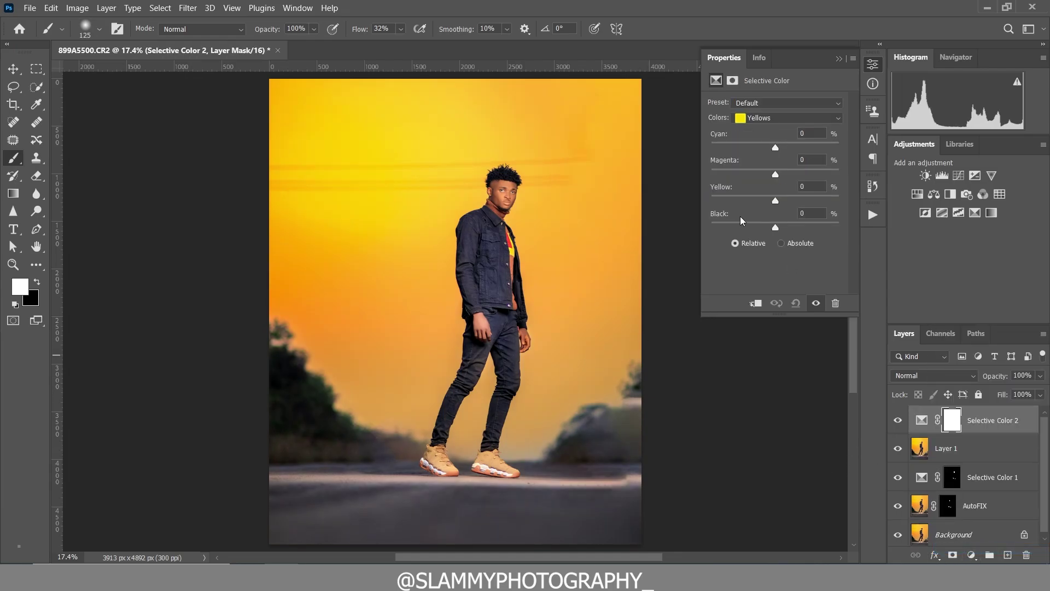
{"action": "left_click", "coordinate": [765, 118]}
{"action": "left_click", "coordinate": [780, 217]}
{"action": "left_click_drag", "start_coordinate": [777, 149], "coordinate": [782, 151]}
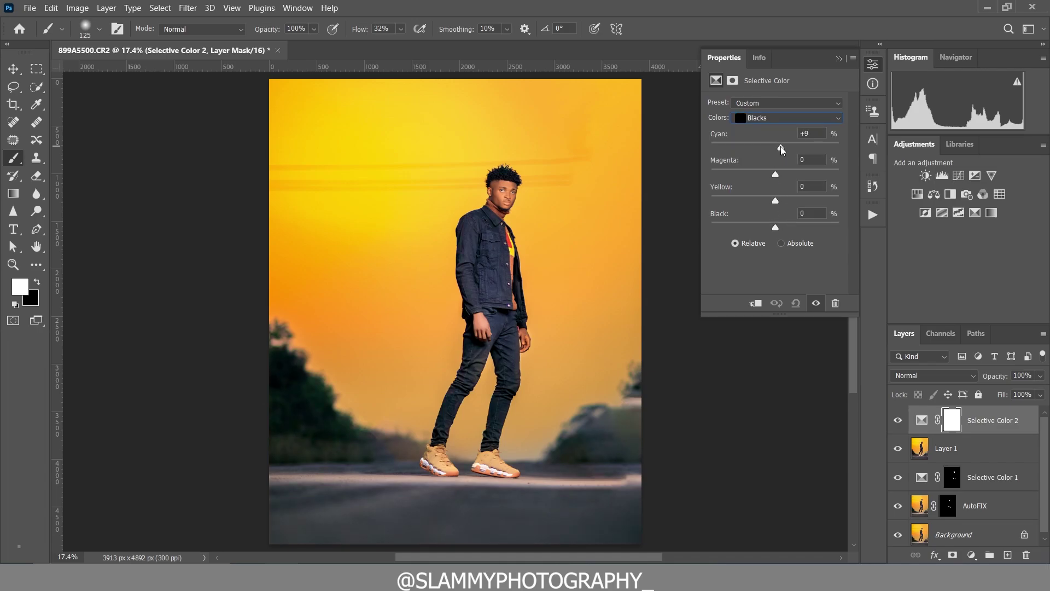
{"action": "left_click_drag", "start_coordinate": [776, 227], "coordinate": [781, 230]}
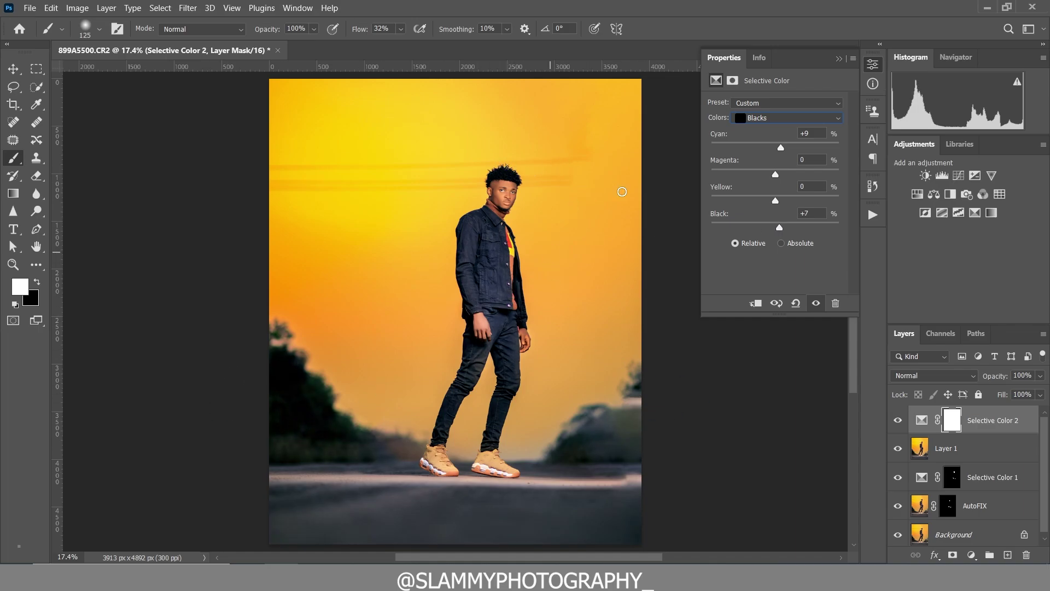
Step: Set the Neutrals of the Selective Color 2 layer to Cyan +7% and Yellow -5%
{"action": "left_click", "coordinate": [761, 118]}
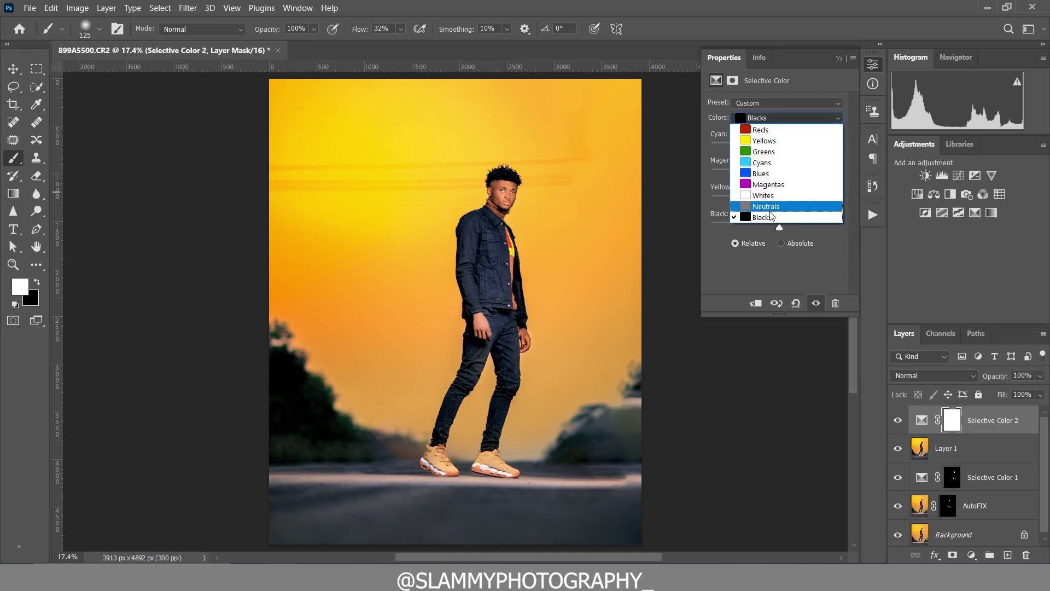
{"action": "left_click", "coordinate": [760, 118]}
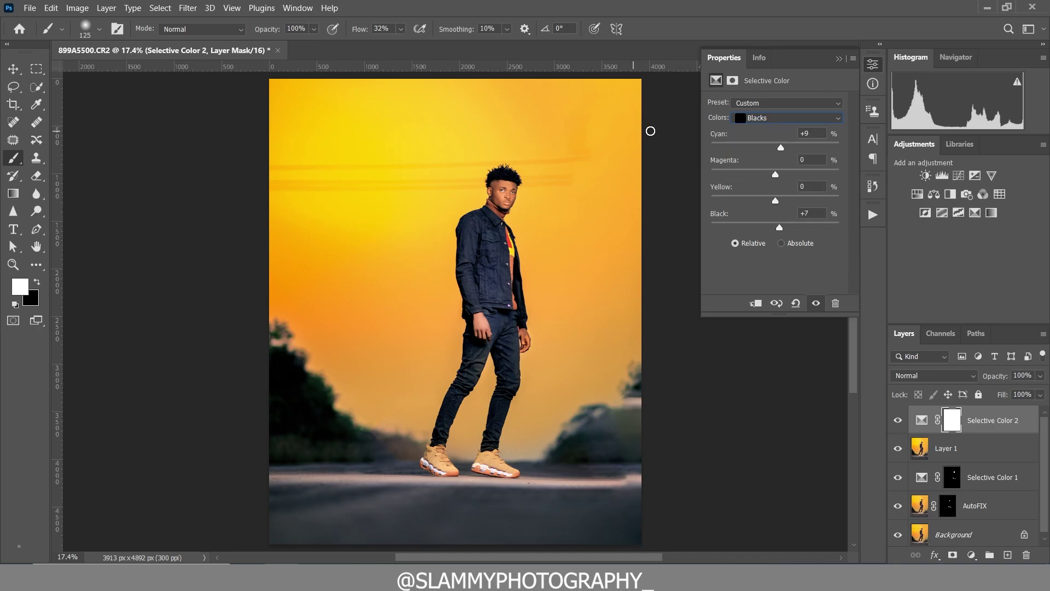
{"action": "left_click", "coordinate": [785, 119]}
{"action": "left_click", "coordinate": [776, 203]}
{"action": "left_click_drag", "start_coordinate": [774, 147], "coordinate": [780, 147]}
{"action": "left_click_drag", "start_coordinate": [774, 199], "coordinate": [772, 199]}
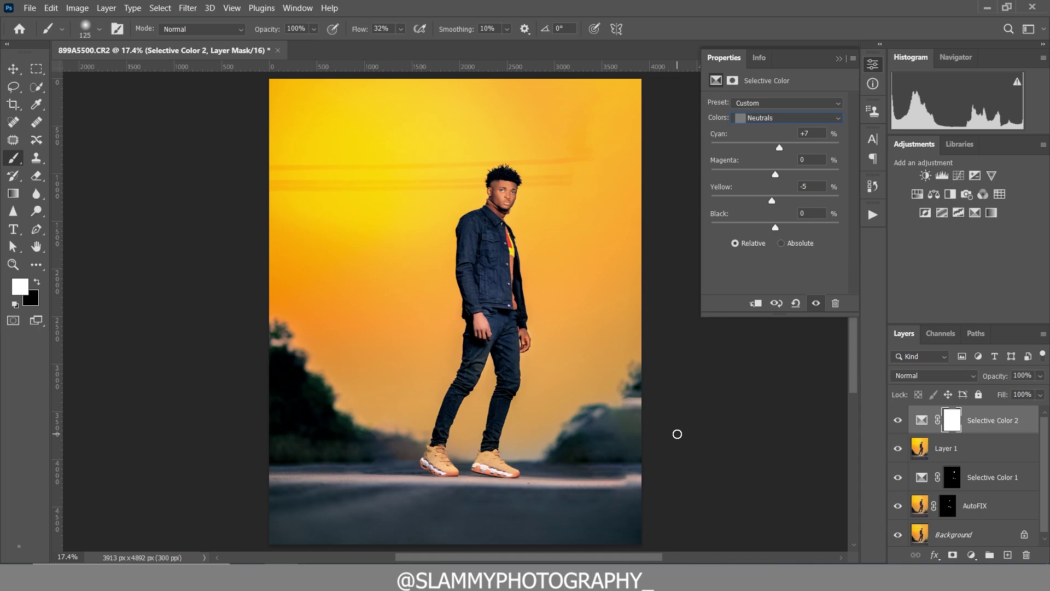
Step: Draw an elliptical selection around the man's head and upper body with the Elliptical Marquee tool
{"action": "key", "text": "z"}
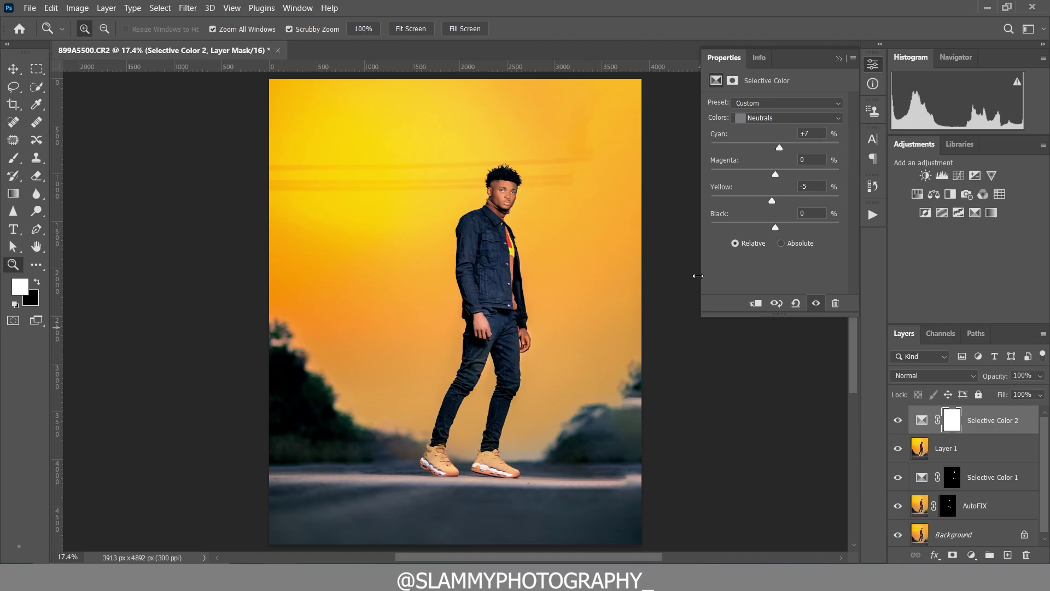
{"action": "left_click", "coordinate": [36, 68]}
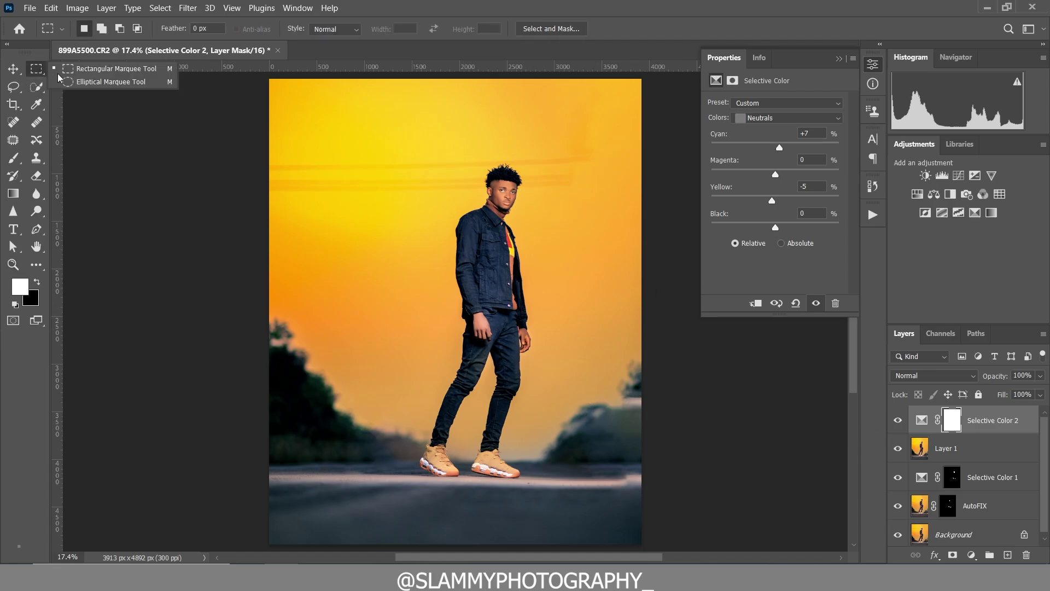
{"action": "left_click", "coordinate": [98, 82]}
{"action": "left_click_drag", "start_coordinate": [438, 141], "coordinate": [564, 295]}
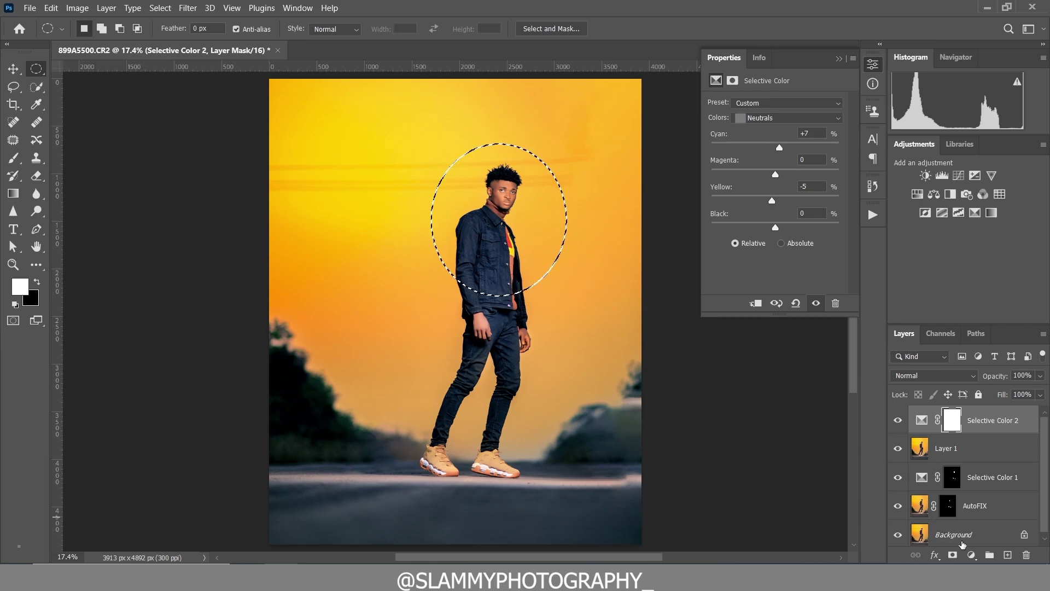
Step: Add a Curves layer from the selection with a point at Input 155, Output 111 and black point Output 15, and invert its mask
{"action": "left_click", "coordinate": [971, 555]}
{"action": "left_click", "coordinate": [960, 389]}
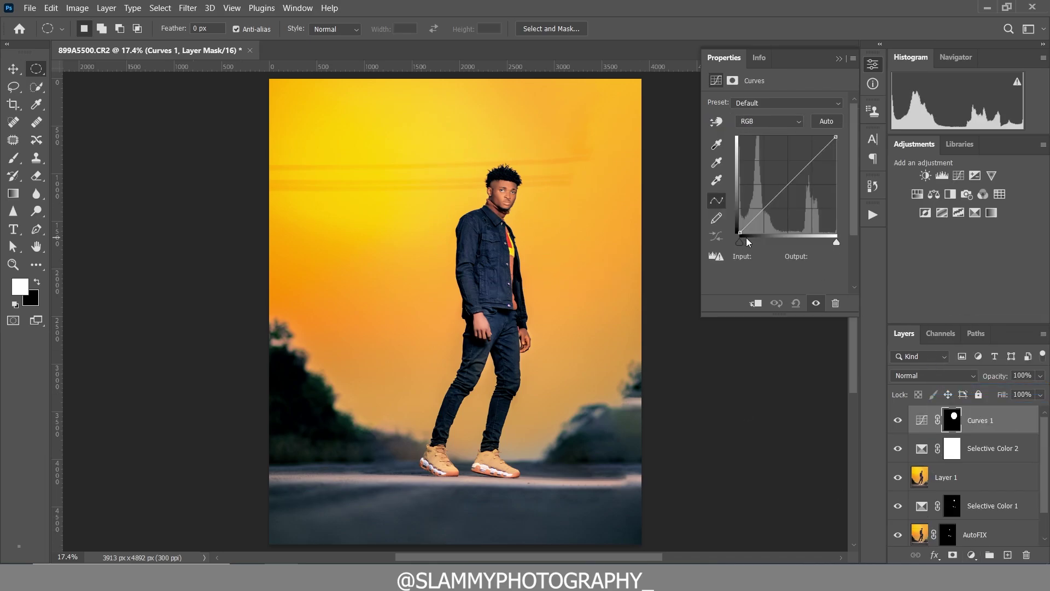
{"action": "left_click_drag", "start_coordinate": [790, 182], "coordinate": [799, 191]}
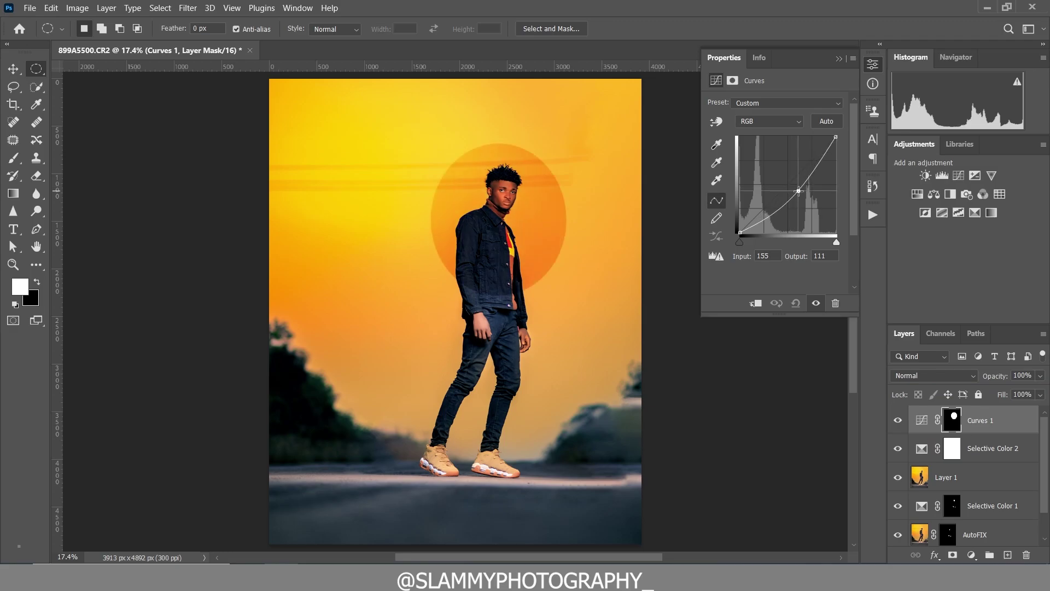
{"action": "left_click_drag", "start_coordinate": [741, 230], "coordinate": [741, 227]}
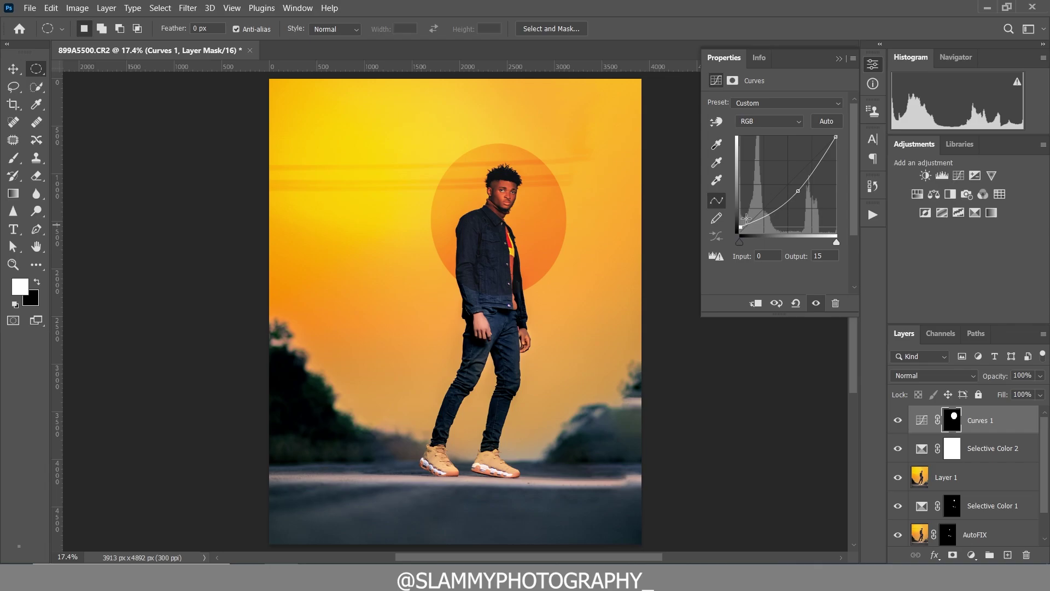
{"action": "key", "text": "ctrl+i"}
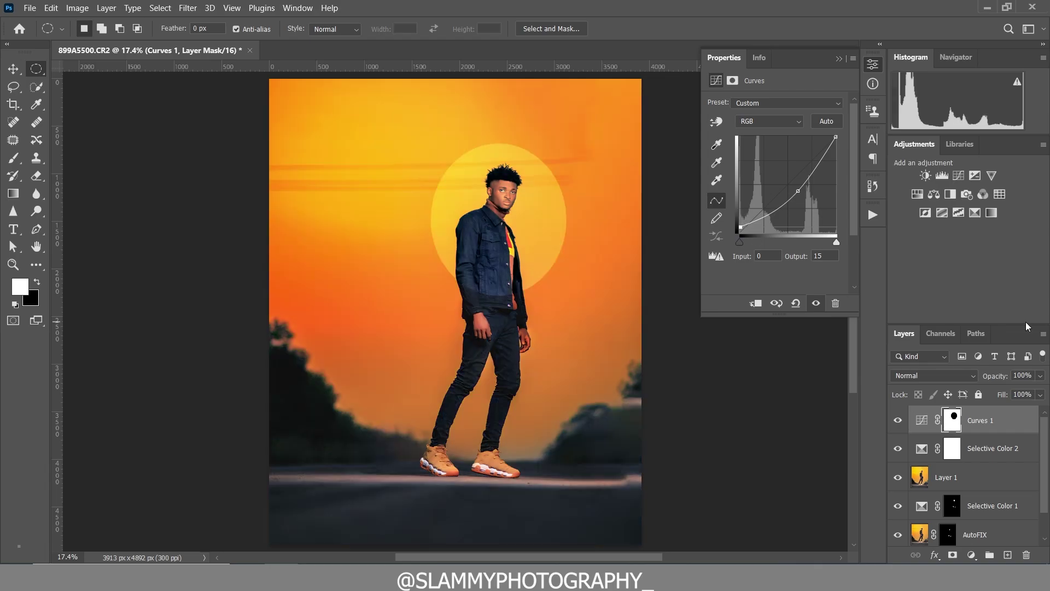
Step: Feather the Curves 1 mask by 142.5 px and reduce the layer's opacity to 40%
{"action": "left_click", "coordinate": [953, 423]}
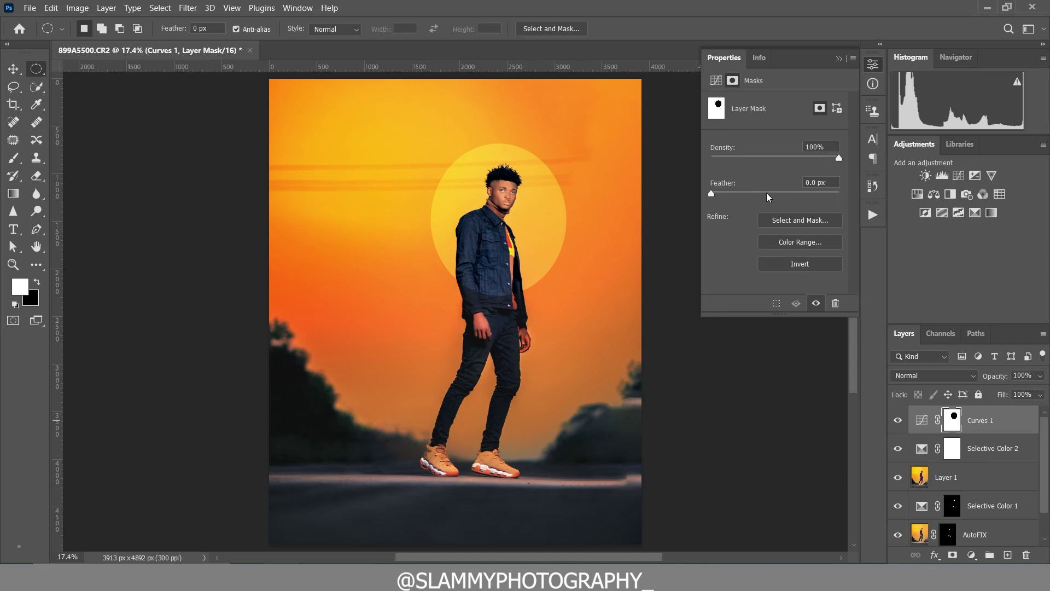
{"action": "left_click_drag", "start_coordinate": [767, 193], "coordinate": [803, 193]}
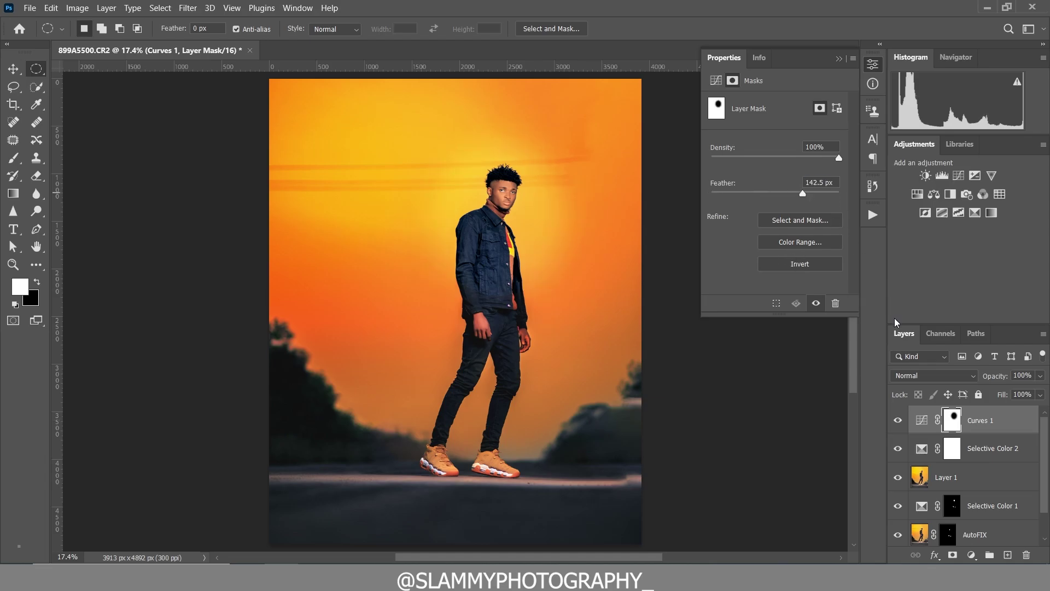
{"action": "mouse_move", "coordinate": [1001, 376]}
{"action": "left_mouse_down"}
{"action": "mouse_move", "coordinate": [978, 389]}
{"action": "mouse_move", "coordinate": [1000, 382]}
{"action": "mouse_move", "coordinate": [984, 378]}
{"action": "left_mouse_up"}
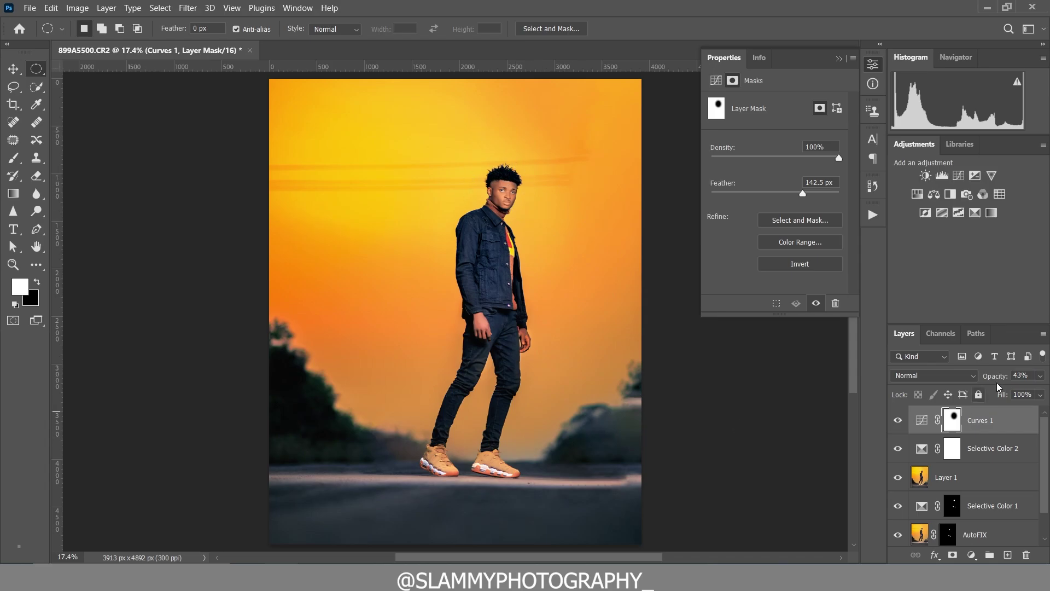
{"action": "left_click_drag", "start_coordinate": [991, 379], "coordinate": [988, 377]}
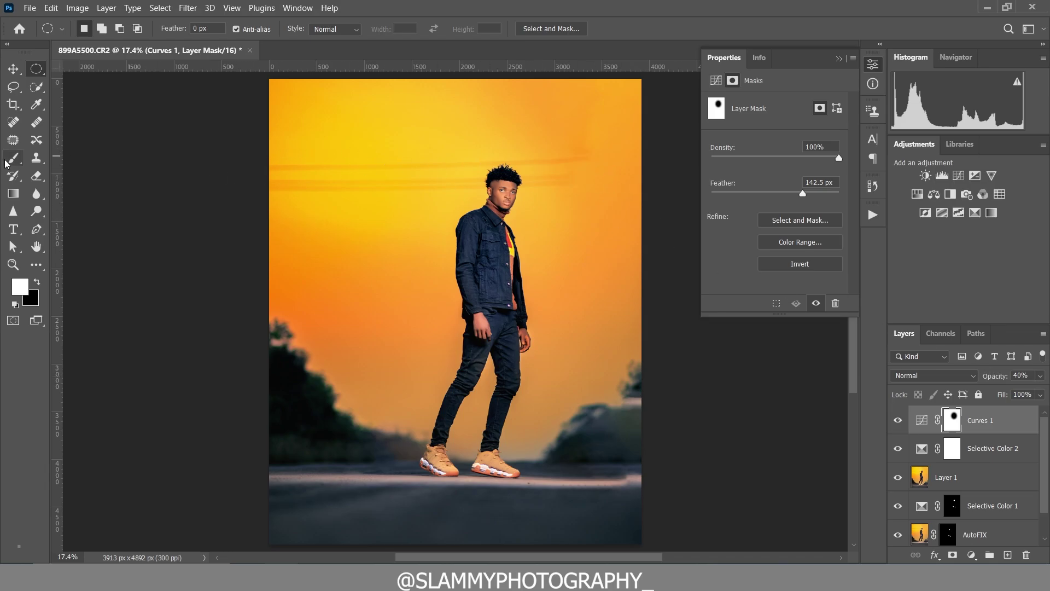
Step: Stamp the visible layers into a new top layer and heal the sky streaks behind the man's back with a size 100 Spot Healing Brush
{"action": "left_click", "coordinate": [13, 121]}
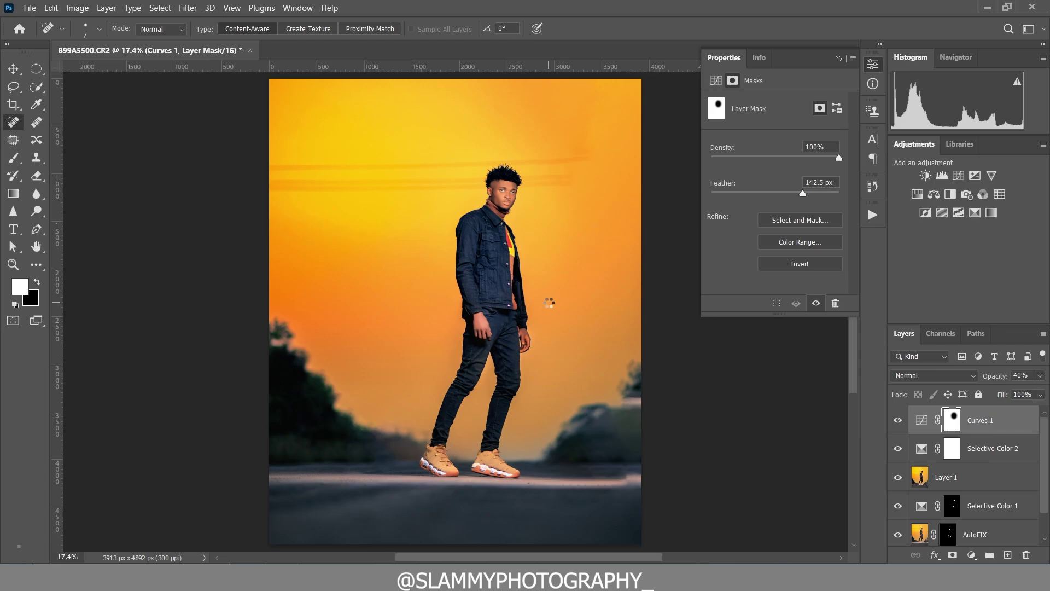
{"action": "key", "text": "ctrl+shift+alt+e"}
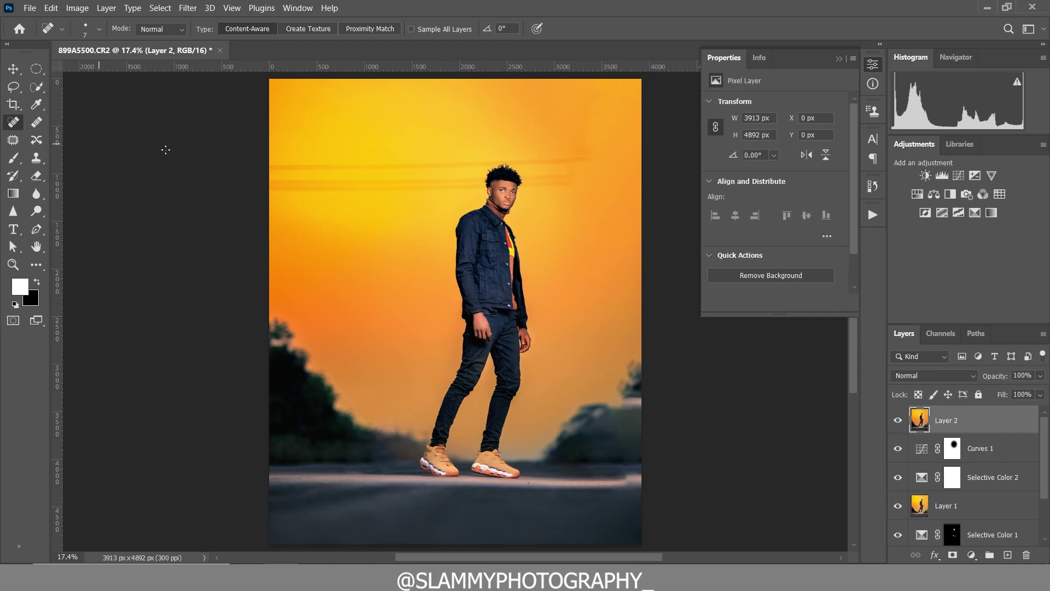
{"action": "key", "text": "bracketright"}
{"action": "key", "text": "bracketright"}
{"action": "key", "text": "bracketright"}
{"action": "key", "text": "bracketright"}
{"action": "key", "text": "bracketright"}
{"action": "key", "text": "bracketright"}
{"action": "key", "text": "bracketright"}
{"action": "key", "text": "bracketright"}
{"action": "key", "text": "bracketright"}
{"action": "key", "text": "bracketright"}
{"action": "key", "text": "bracketright"}
{"action": "key", "text": "bracketright"}
{"action": "key", "text": "bracketright"}
{"action": "key", "text": "bracketright"}
{"action": "key", "text": "bracketright"}
{"action": "left_click_drag", "start_coordinate": [441, 166], "coordinate": [251, 165]}
{"action": "mouse_move", "coordinate": [449, 180]}
{"action": "left_mouse_down"}
{"action": "mouse_move", "coordinate": [262, 170]}
{"action": "mouse_move", "coordinate": [381, 168]}
{"action": "mouse_move", "coordinate": [257, 173]}
{"action": "mouse_move", "coordinate": [450, 182]}
{"action": "mouse_move", "coordinate": [243, 188]}
{"action": "mouse_move", "coordinate": [321, 191]}
{"action": "left_mouse_up"}
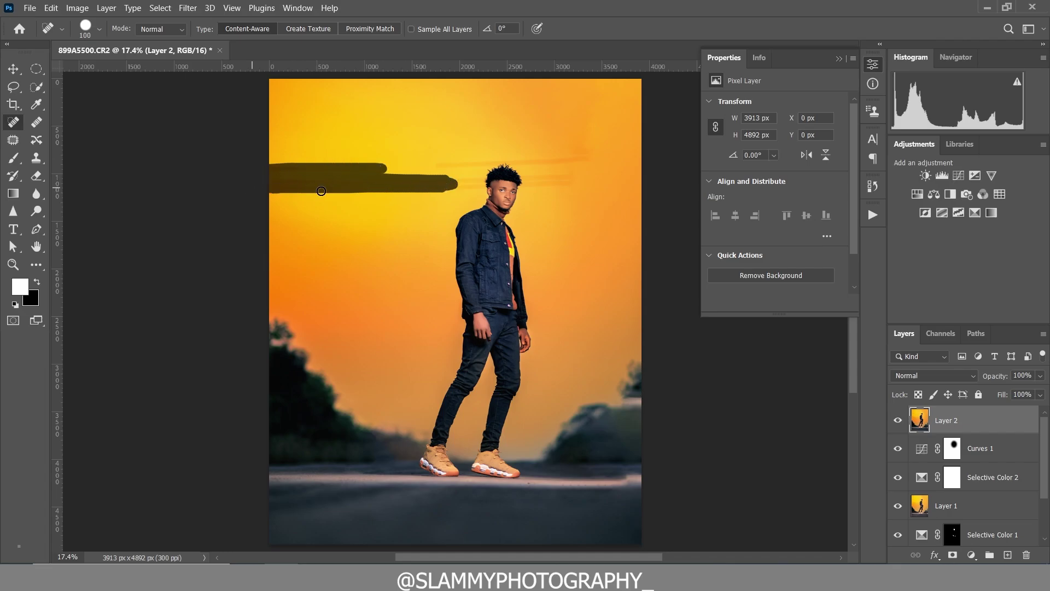
{"action": "left_click_drag", "start_coordinate": [321, 190], "coordinate": [321, 191]}
Step: Heal the remaining sky streaks above and on both sides of the man's head with the size 100 Spot Healing Brush
{"action": "left_click_drag", "start_coordinate": [439, 163], "coordinate": [601, 161]}
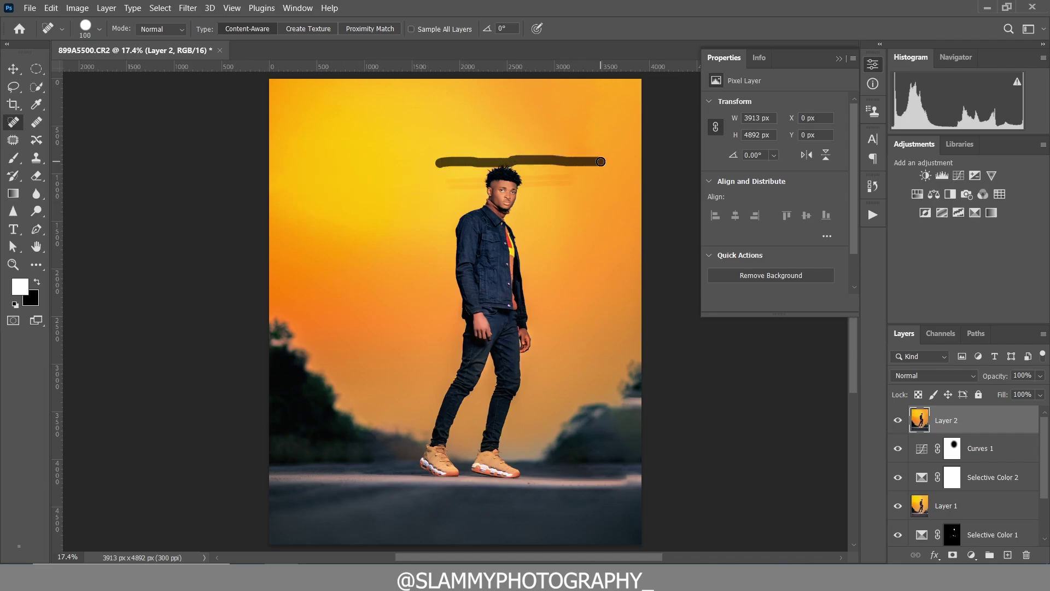
{"action": "left_click_drag", "start_coordinate": [600, 161], "coordinate": [601, 161]}
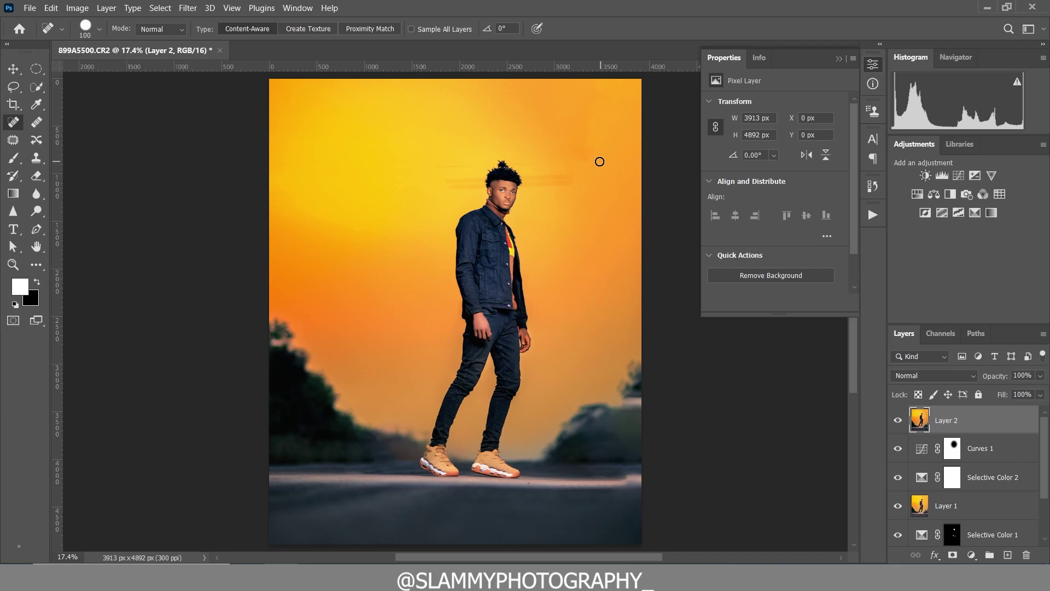
{"action": "mouse_move", "coordinate": [542, 175]}
{"action": "left_mouse_down"}
{"action": "mouse_move", "coordinate": [593, 176]}
{"action": "mouse_move", "coordinate": [529, 182]}
{"action": "left_mouse_up"}
{"action": "left_click_drag", "start_coordinate": [451, 172], "coordinate": [478, 180]}
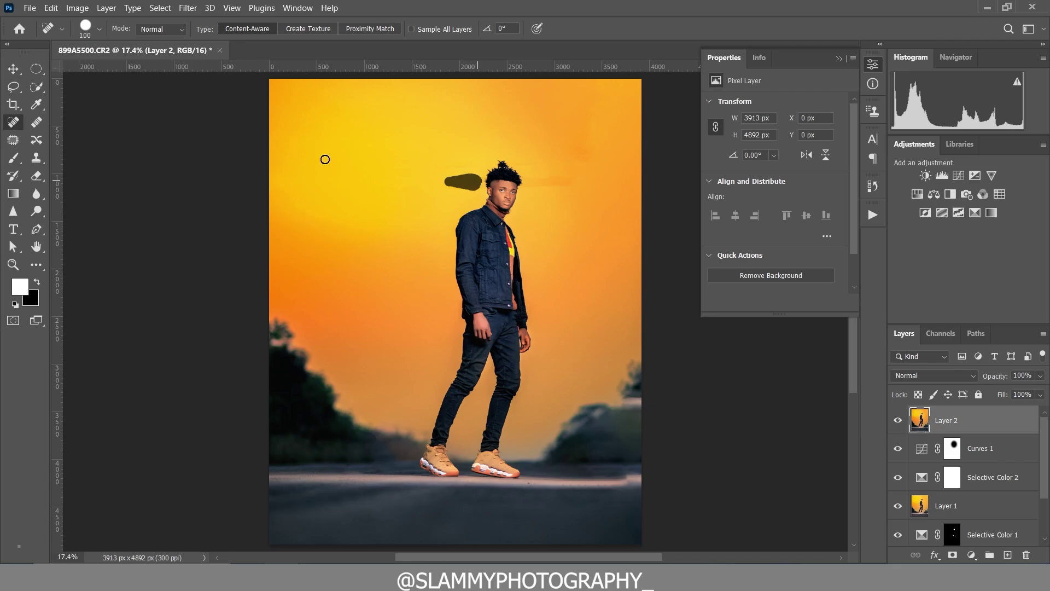
Step: Add a layer mask to Layer 2 and paint it black over the man's hair with a soft size 125 brush to restore it
{"action": "left_click", "coordinate": [953, 554]}
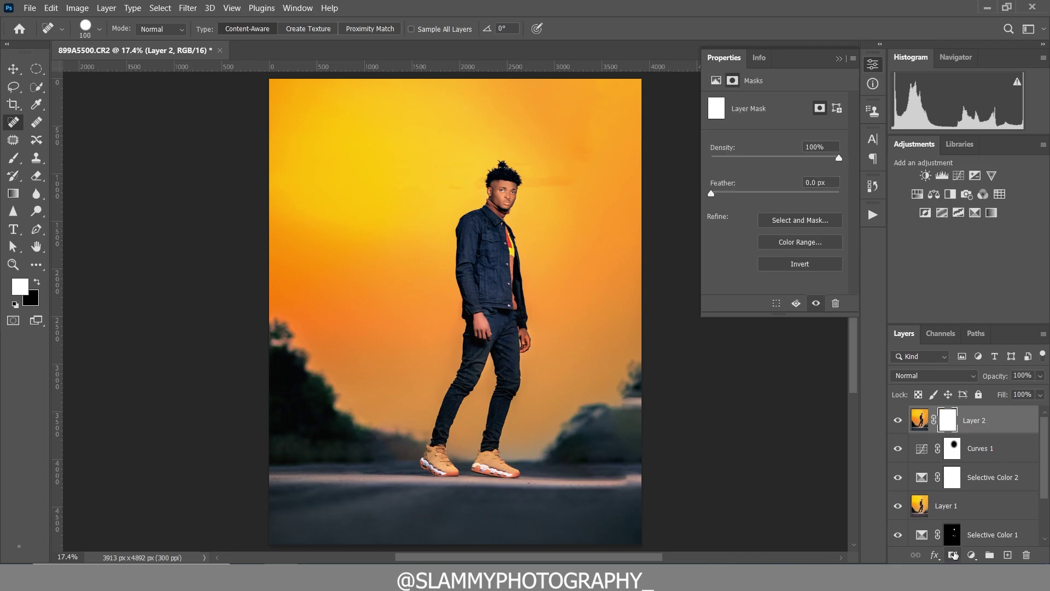
{"action": "left_click", "coordinate": [13, 158]}
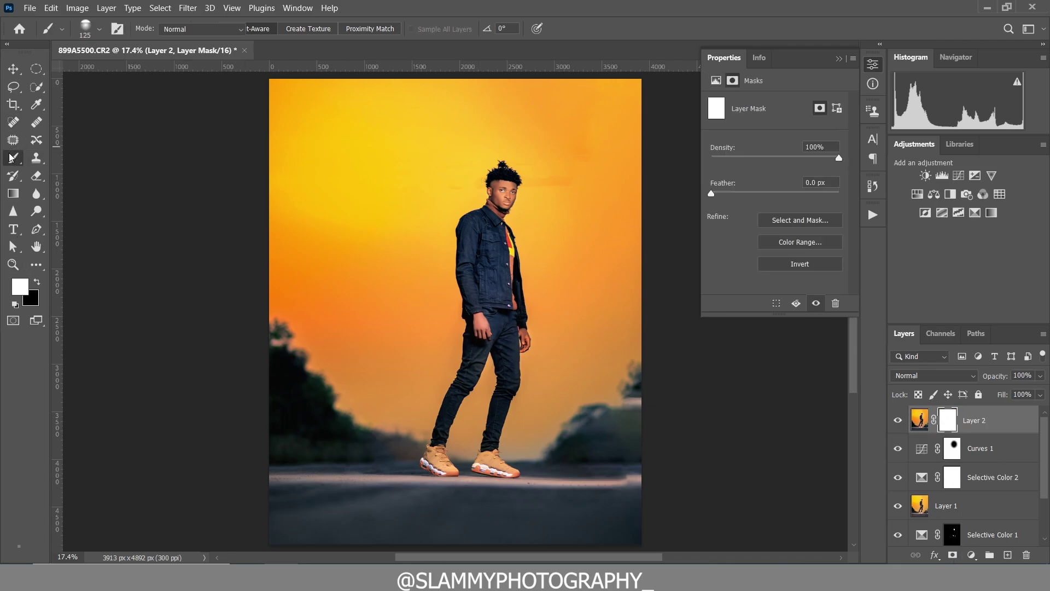
{"action": "left_click", "coordinate": [37, 281]}
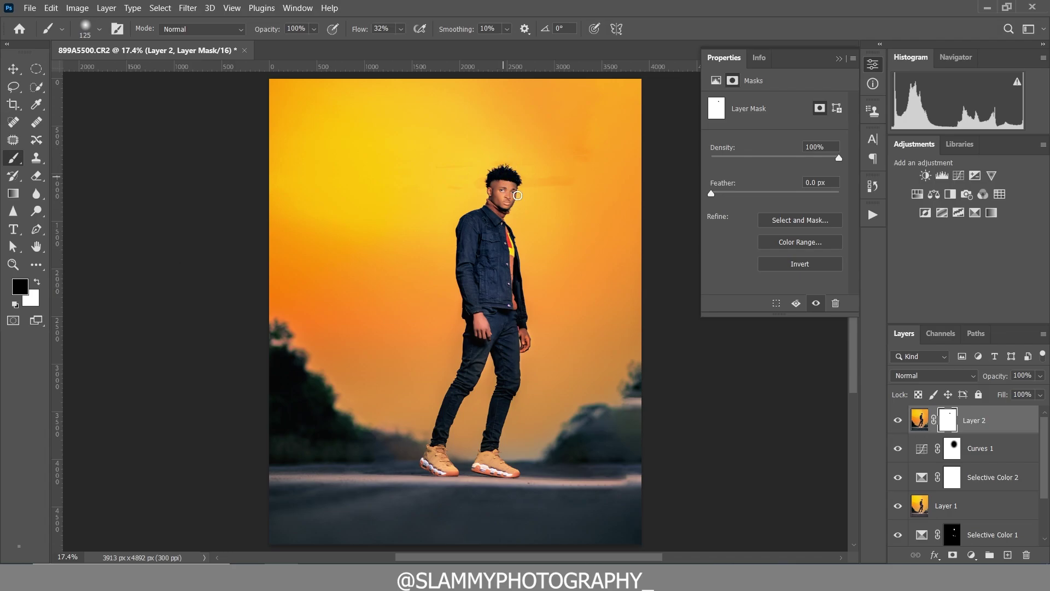
Step: Compare the picture with the healed Layer 2 hidden and shown, and check the face up close against the original history state
{"action": "left_click", "coordinate": [898, 421]}
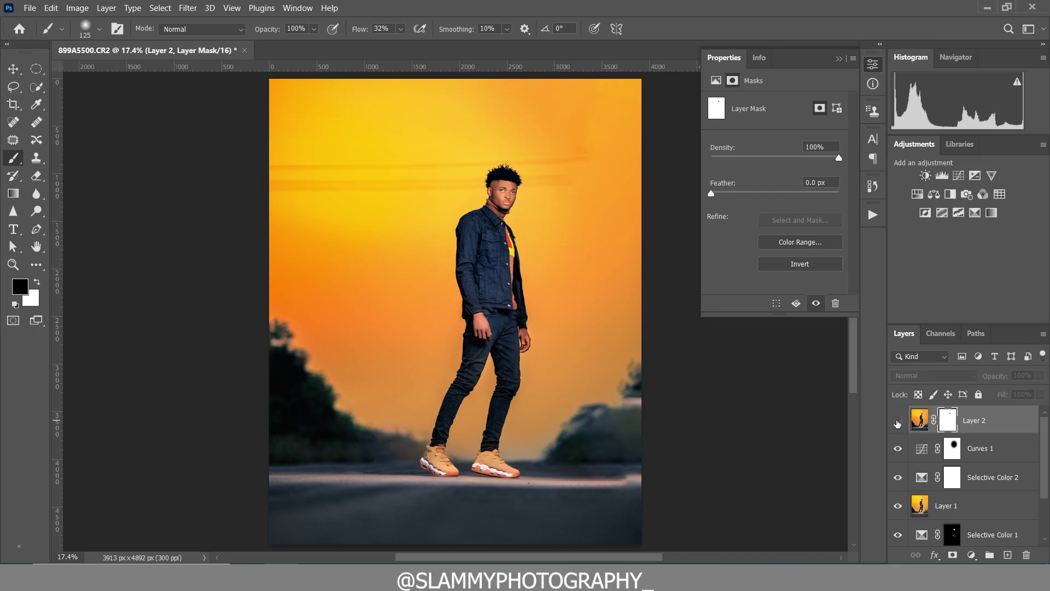
{"action": "left_click", "coordinate": [14, 264]}
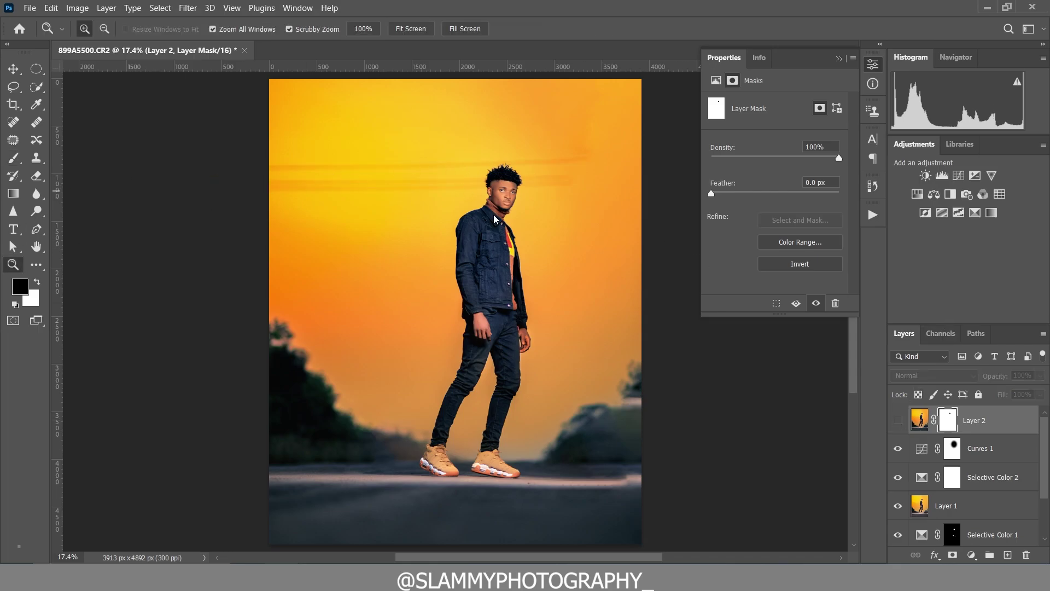
{"action": "left_click", "coordinate": [460, 156]}
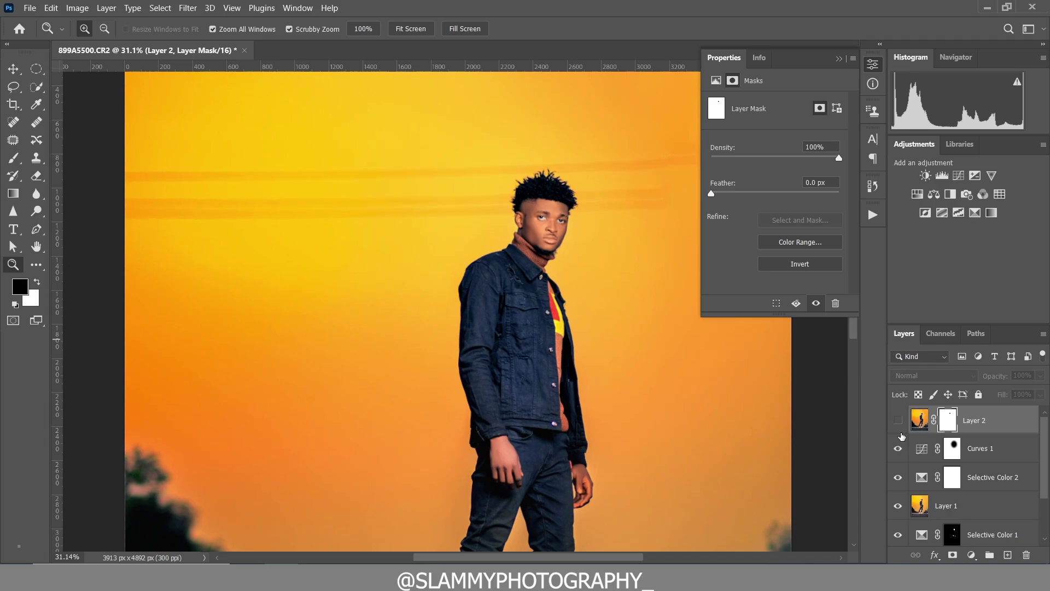
{"action": "left_click", "coordinate": [897, 420]}
{"action": "left_click_drag", "start_coordinate": [555, 203], "coordinate": [627, 316]}
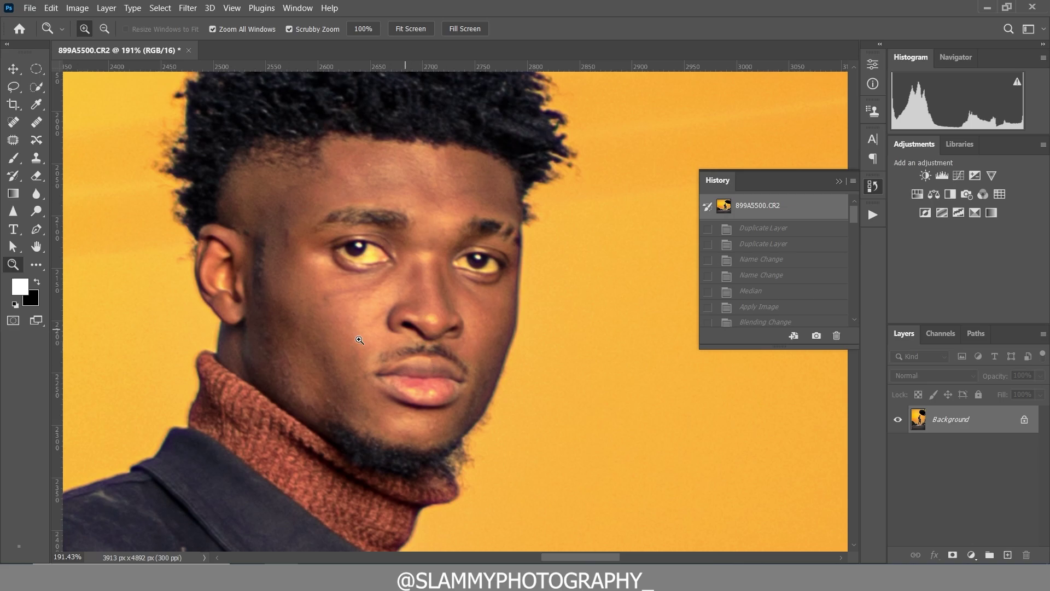
{"action": "scroll", "coordinate": [360, 344], "scroll_direction": "down", "scroll_amount": 3}
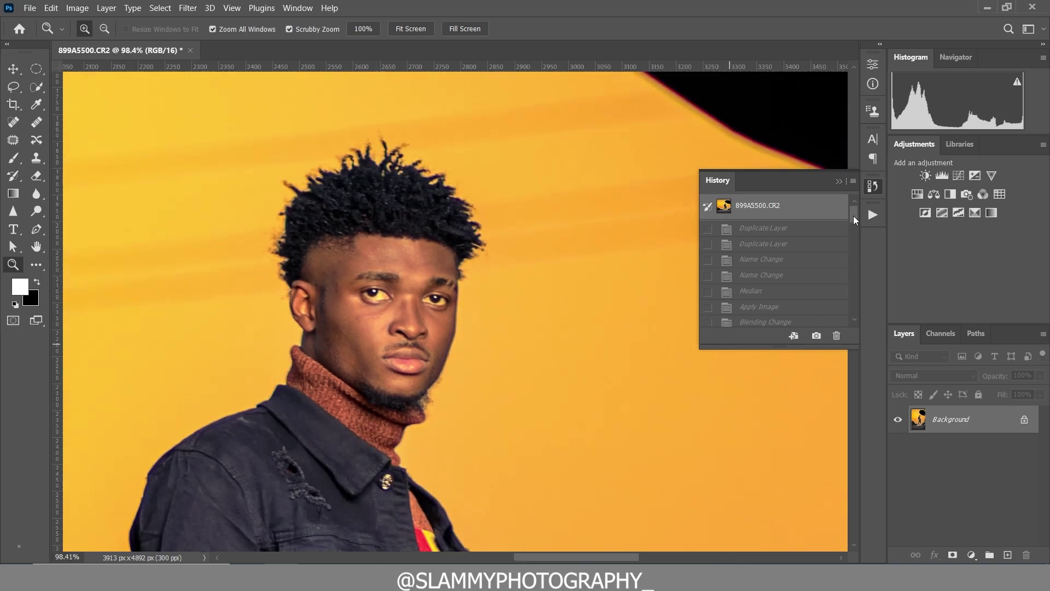
{"action": "left_click_drag", "start_coordinate": [854, 216], "coordinate": [852, 315]}
{"action": "left_click", "coordinate": [782, 318]}
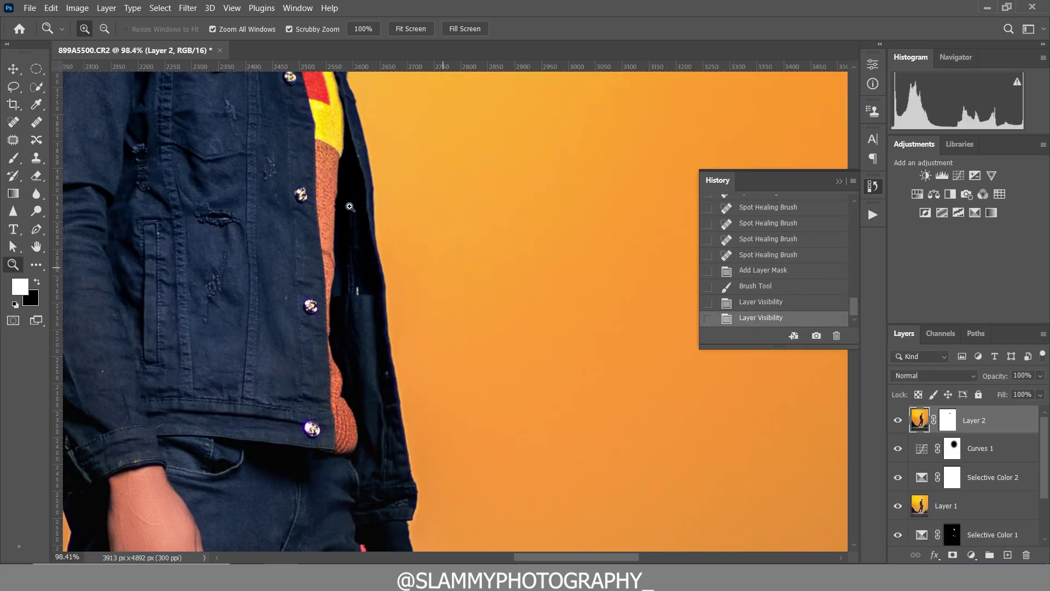
{"action": "scroll", "coordinate": [350, 207], "scroll_direction": "up", "scroll_amount": 2}
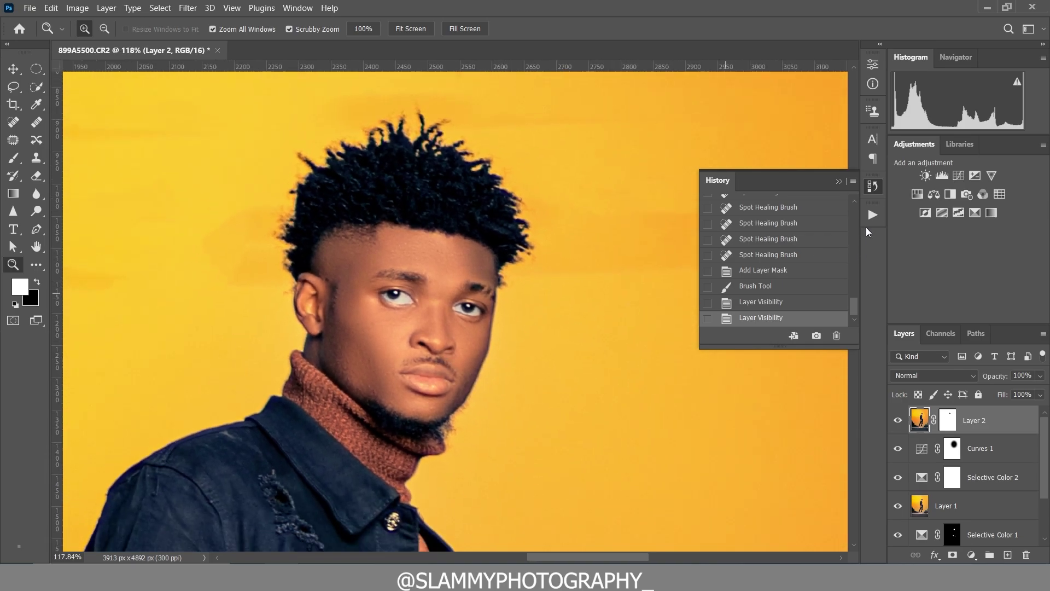
{"action": "left_click", "coordinate": [872, 215]}
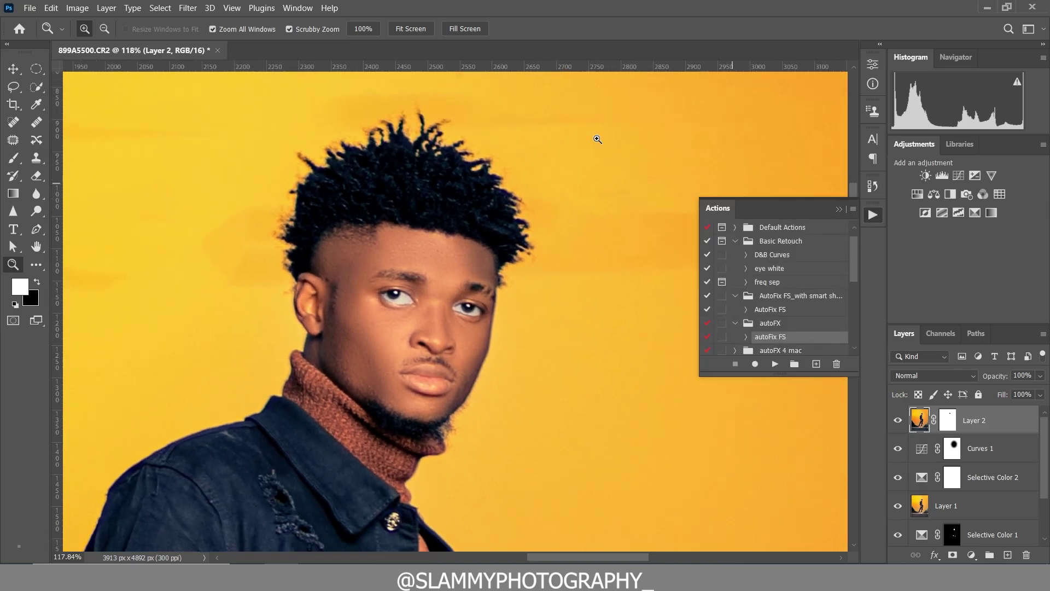
{"action": "left_click", "coordinate": [232, 8]}
{"action": "left_click", "coordinate": [299, 130]}
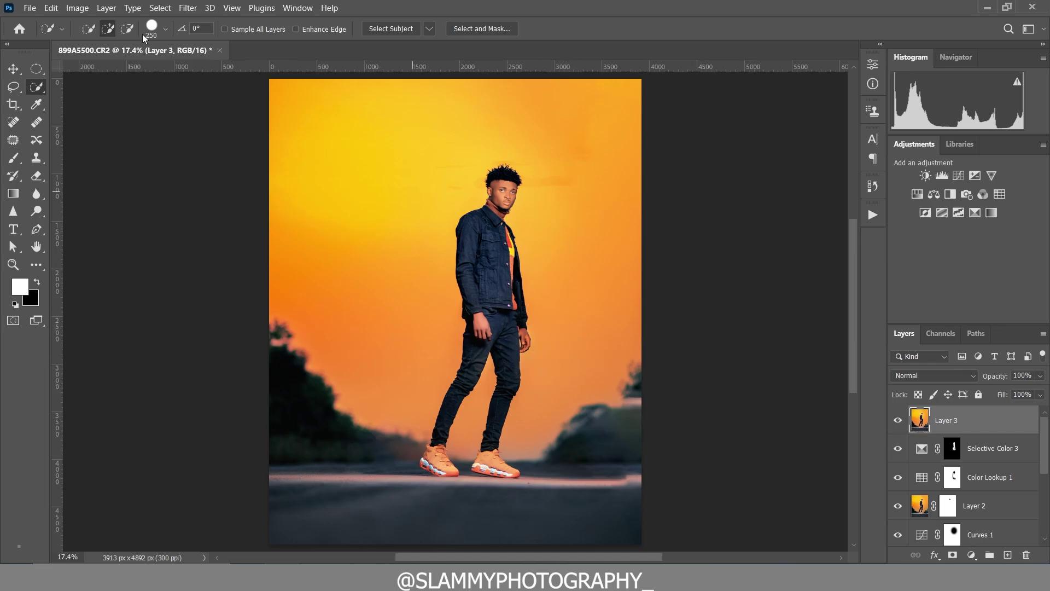
Step: Select the sky automatically on Layer 3 and turn the selection into the layer's mask
{"action": "left_click", "coordinate": [161, 8]}
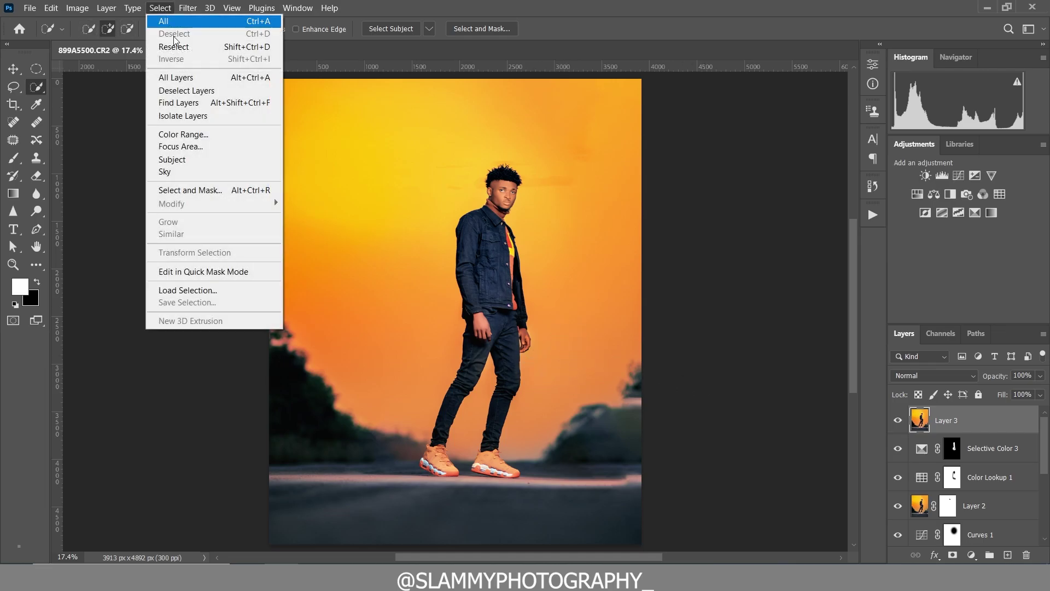
{"action": "left_click", "coordinate": [218, 173]}
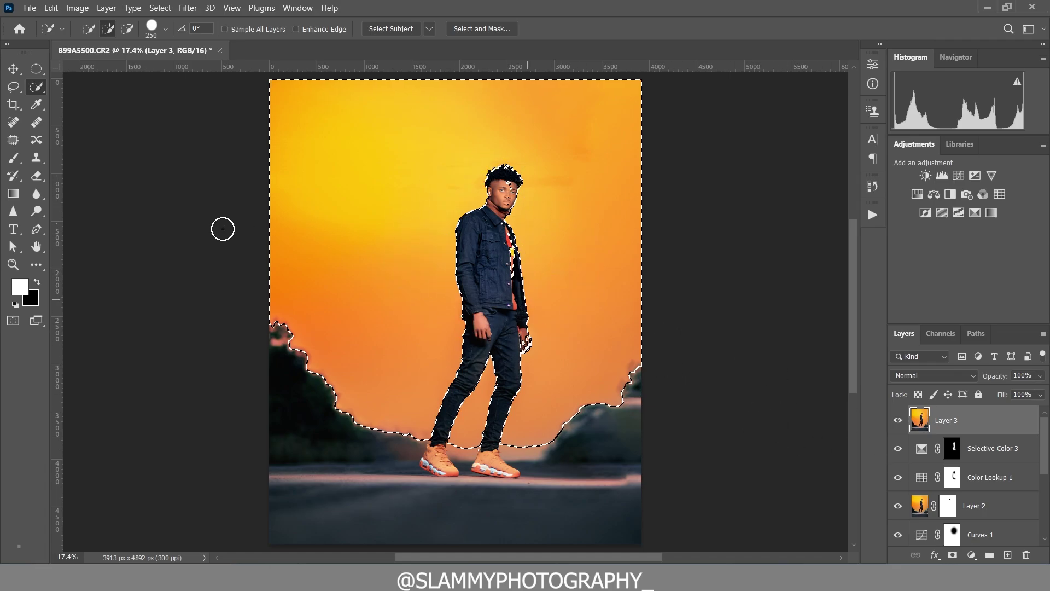
{"action": "left_click", "coordinate": [951, 555]}
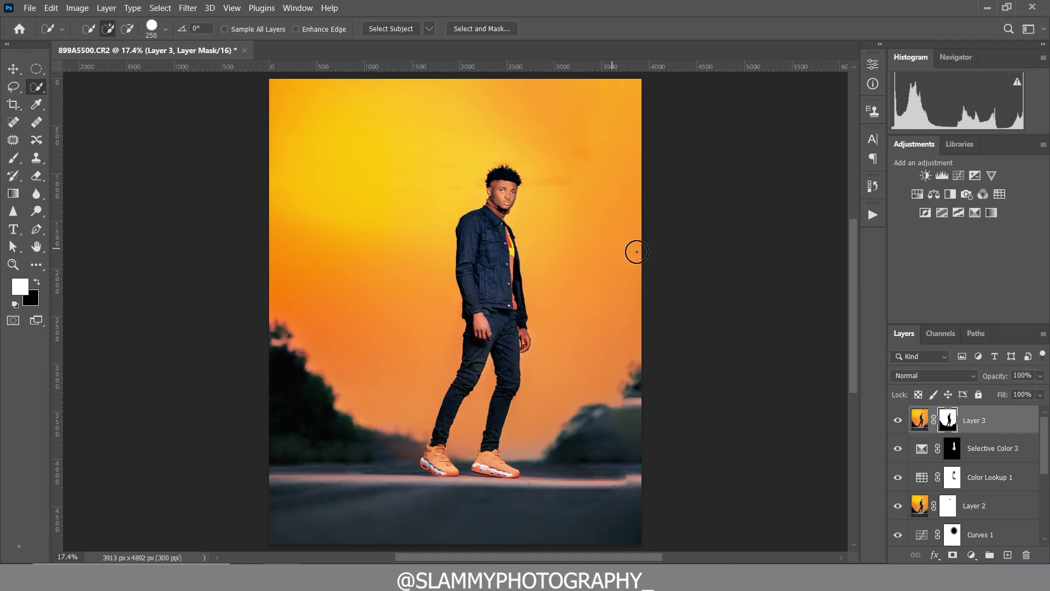
Step: Place the cloud photo _H2A4984 from File Explorer's SKY folder into the Photoshop document directly above the Selective Color 3 layer
{"action": "left_click", "coordinate": [995, 462]}
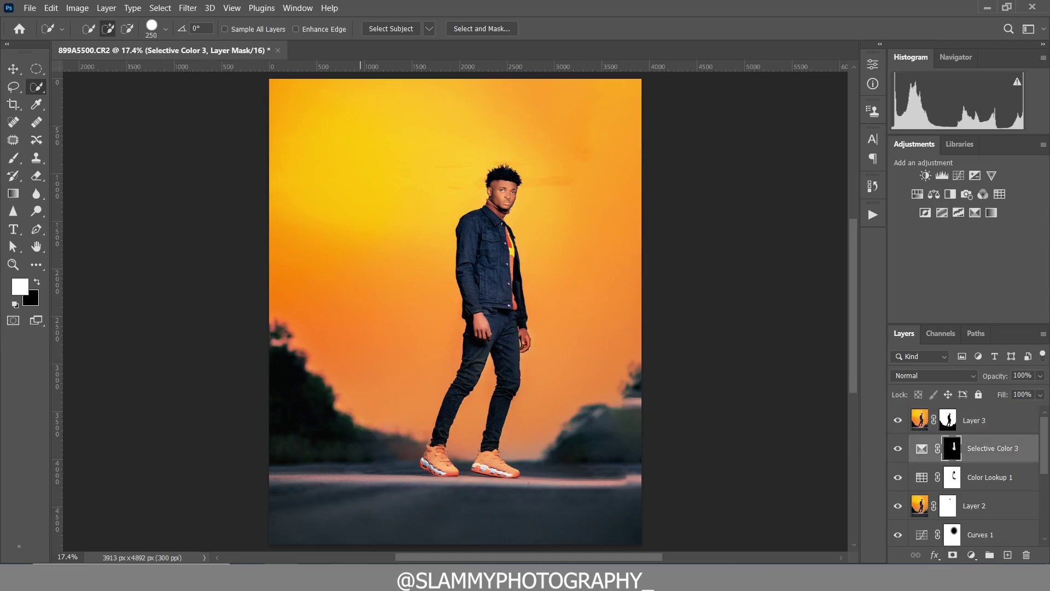
{"action": "key", "text": "alt+Tab"}
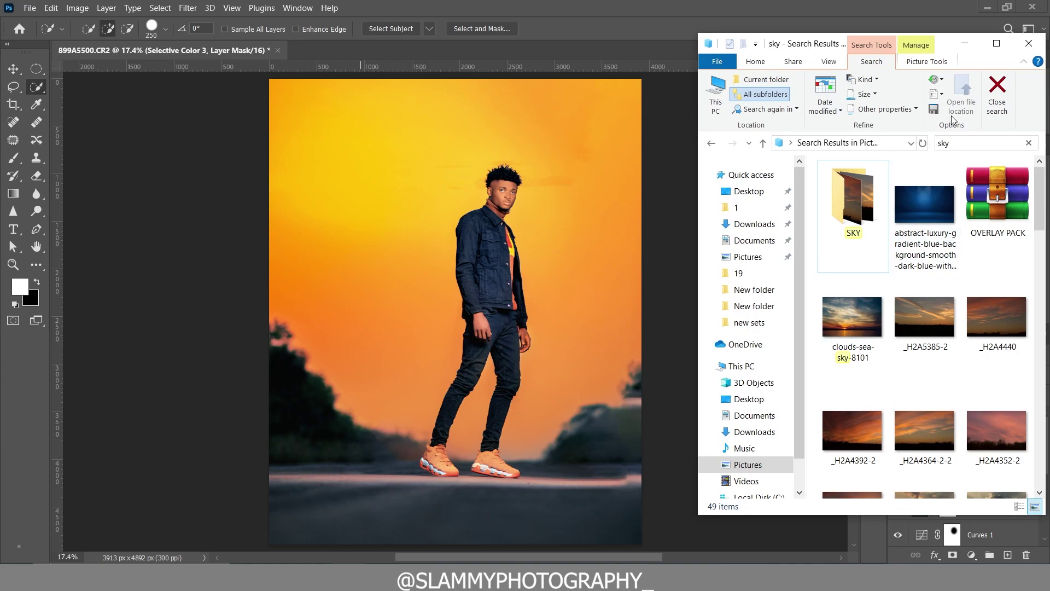
{"action": "double_click", "coordinate": [853, 208]}
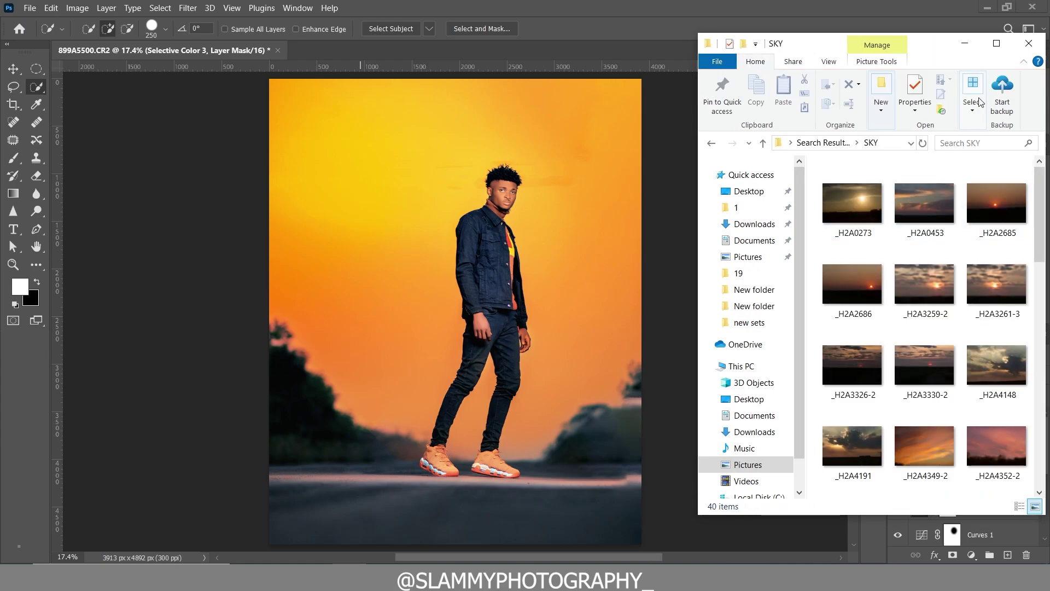
{"action": "left_click", "coordinate": [997, 43]}
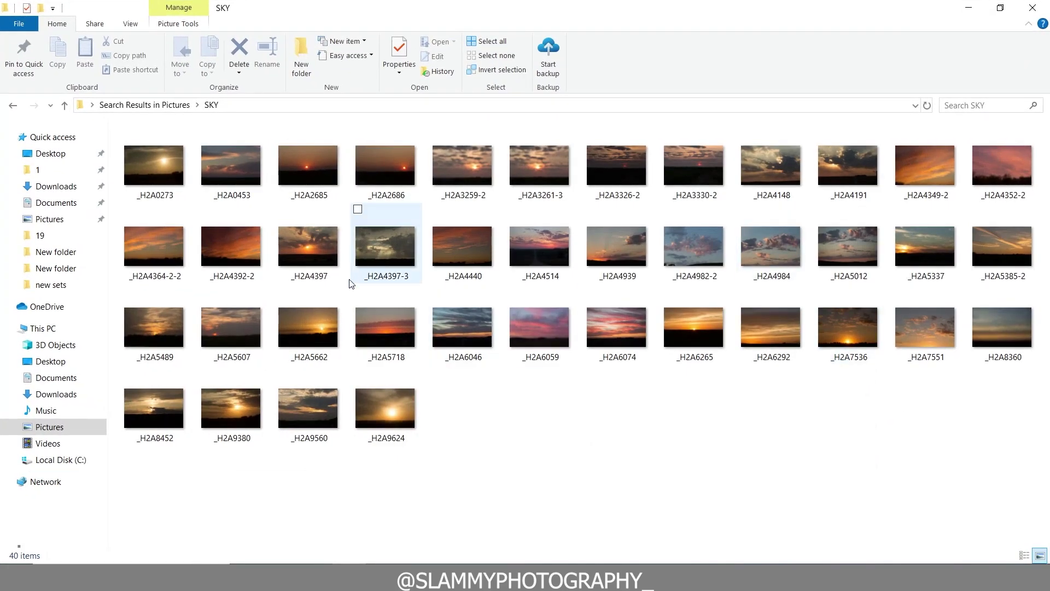
{"action": "mouse_move", "coordinate": [622, 267]}
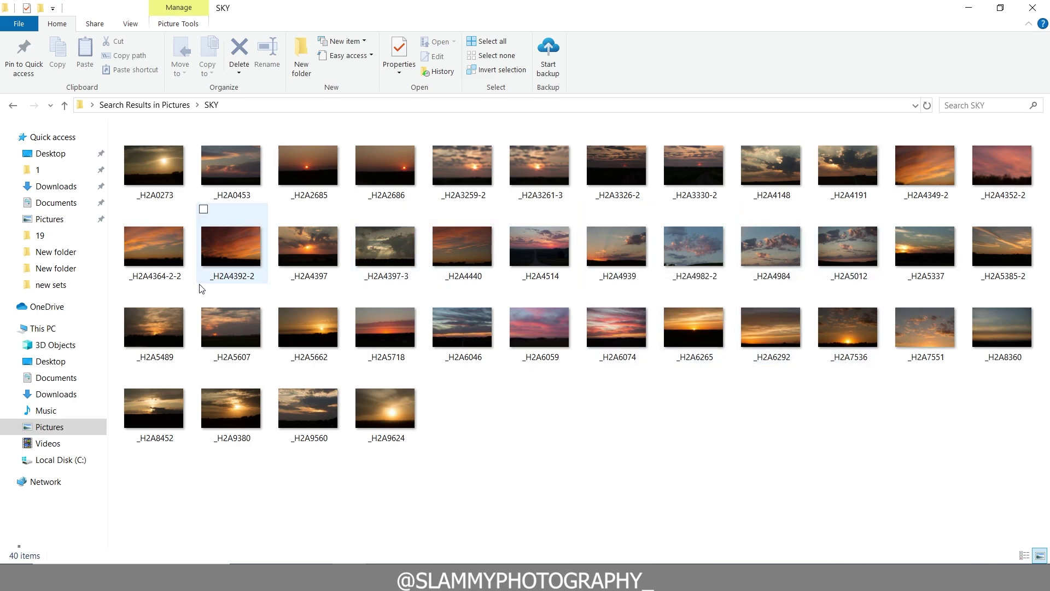
{"action": "left_click_drag", "start_coordinate": [787, 260], "coordinate": [429, 410]}
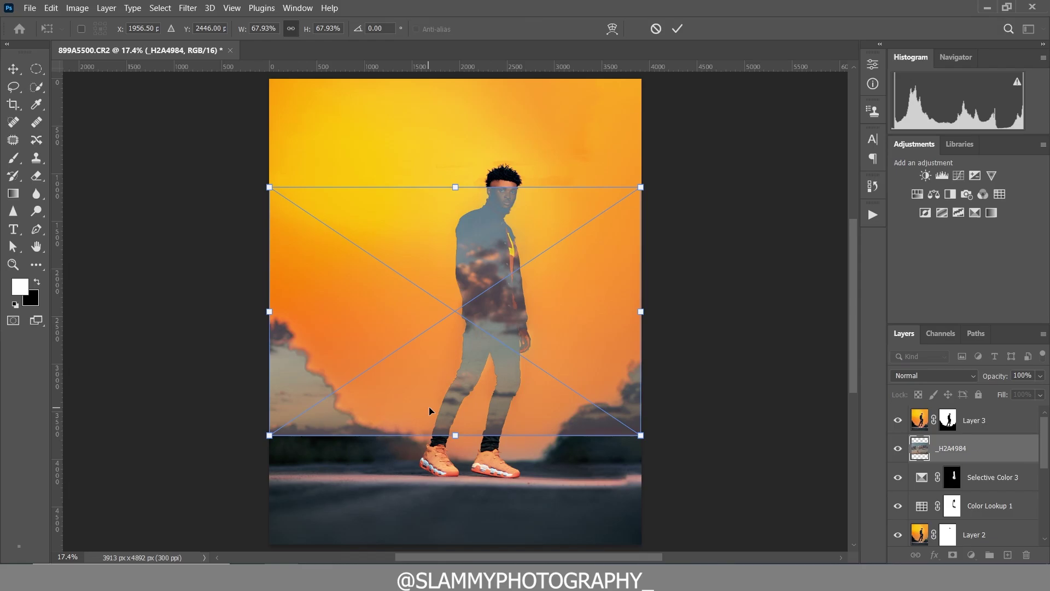
Step: Enlarge the placed sky image to about 110% and position it to cover everything from the top of the photo to the road
{"action": "left_click_drag", "start_coordinate": [458, 198], "coordinate": [448, 64]}
{"action": "left_click_drag", "start_coordinate": [473, 460], "coordinate": [473, 485]}
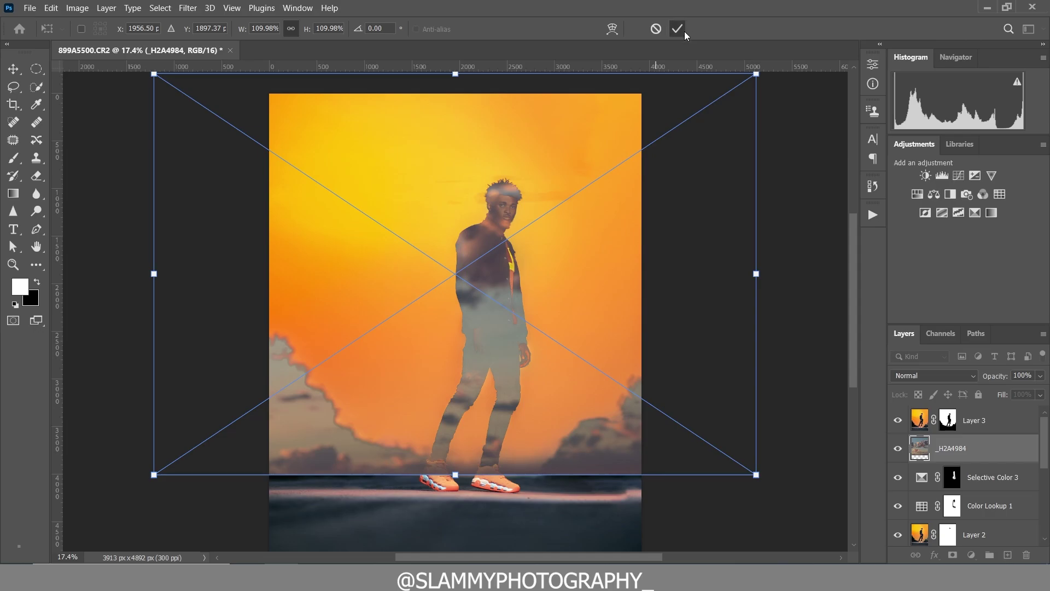
{"action": "key", "text": "w"}
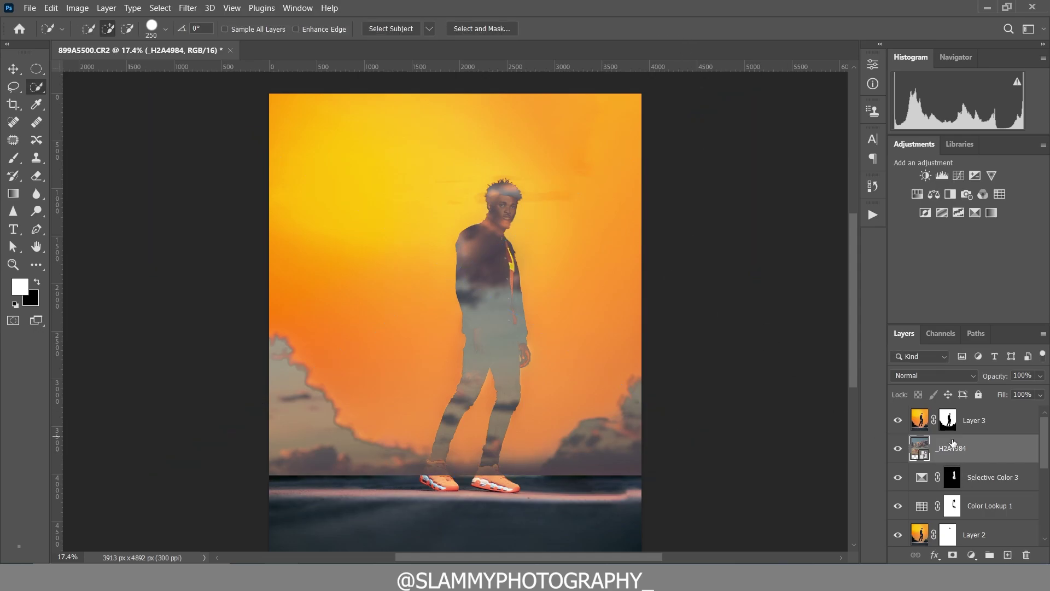
Step: Invert the Layer 3 mask so the placed clouds fill the sky behind the man
{"action": "left_click", "coordinate": [947, 420]}
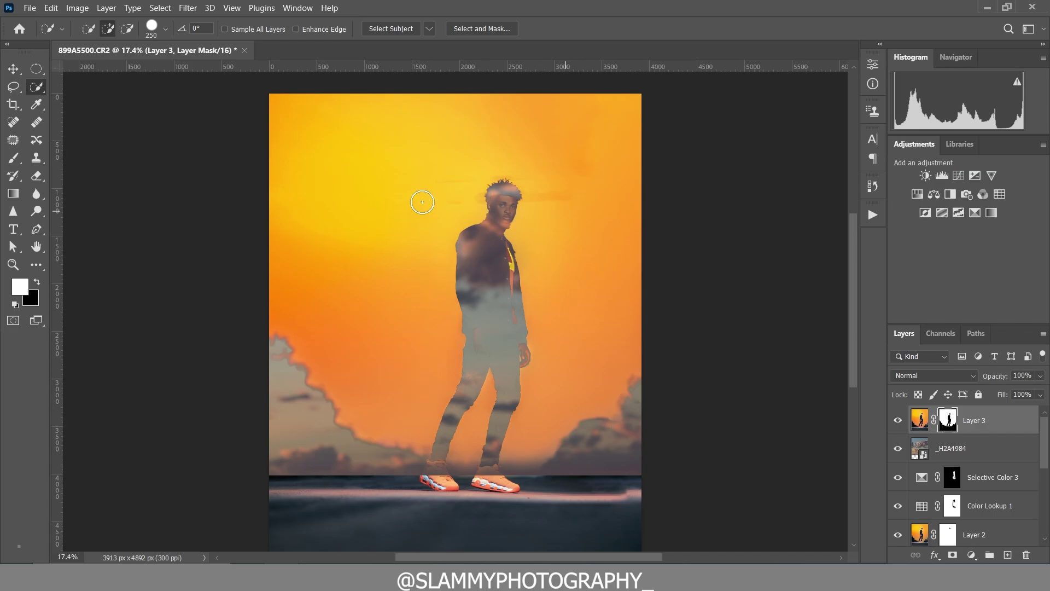
{"action": "left_click", "coordinate": [873, 64]}
{"action": "left_click", "coordinate": [800, 265]}
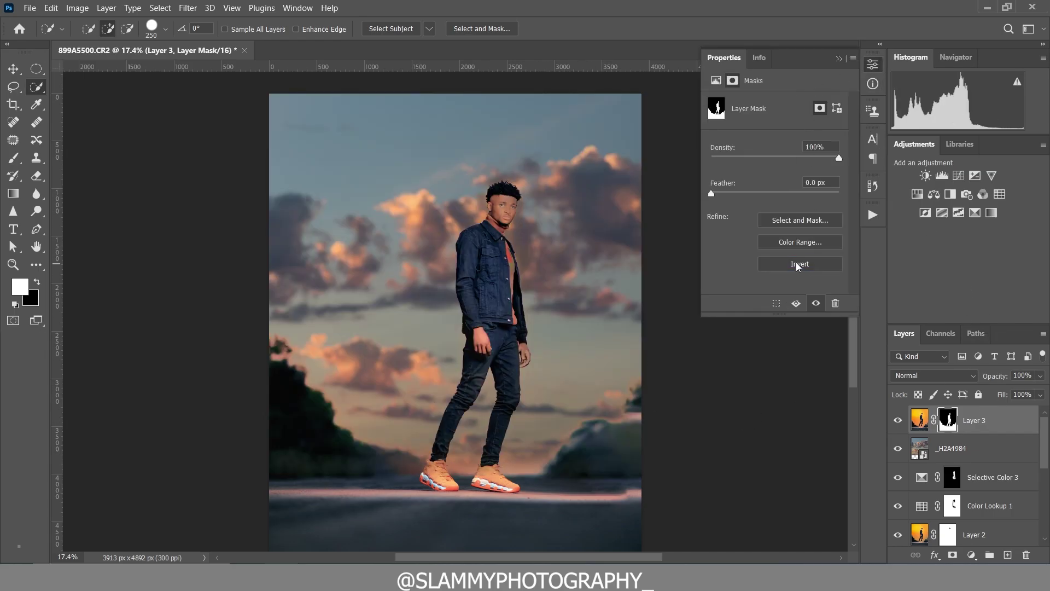
Step: Set the _H2A4984 sky layer's blend mode to Overlay and compare the image with the layer hidden and shown
{"action": "left_click", "coordinate": [968, 457]}
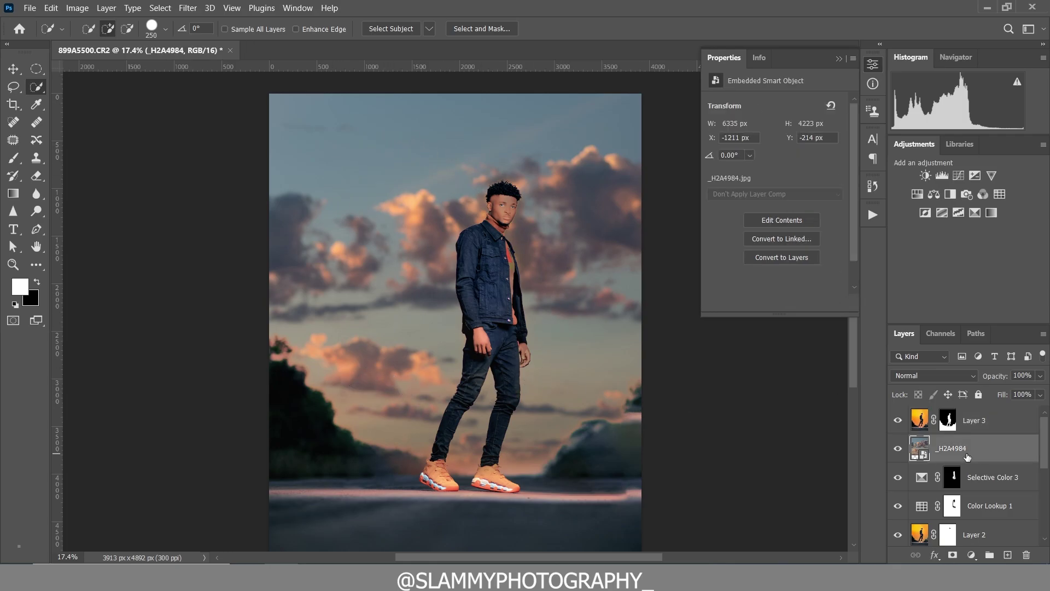
{"action": "left_click", "coordinate": [926, 376]}
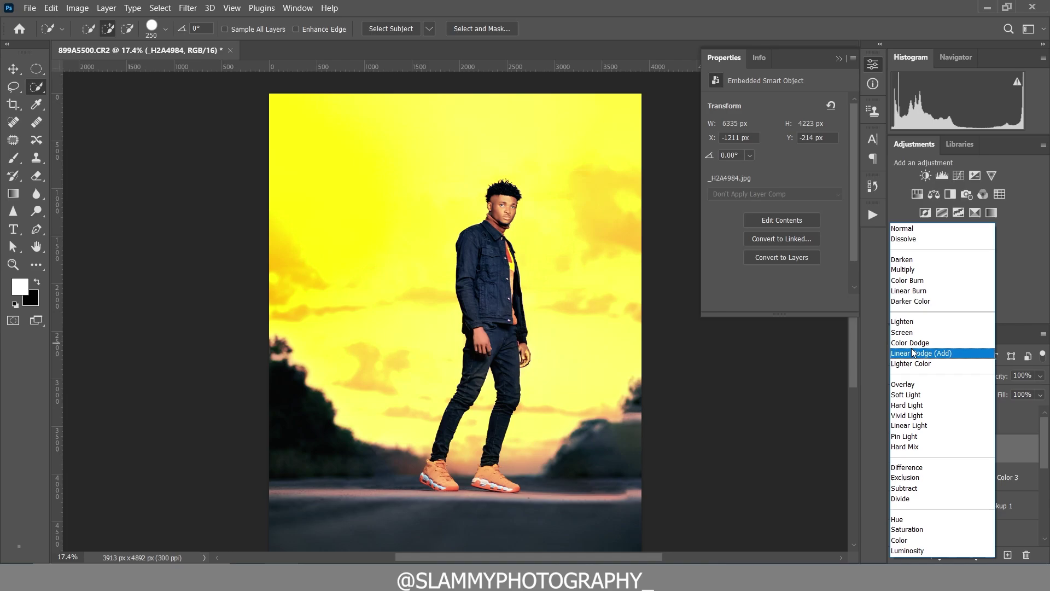
{"action": "left_click", "coordinate": [915, 387]}
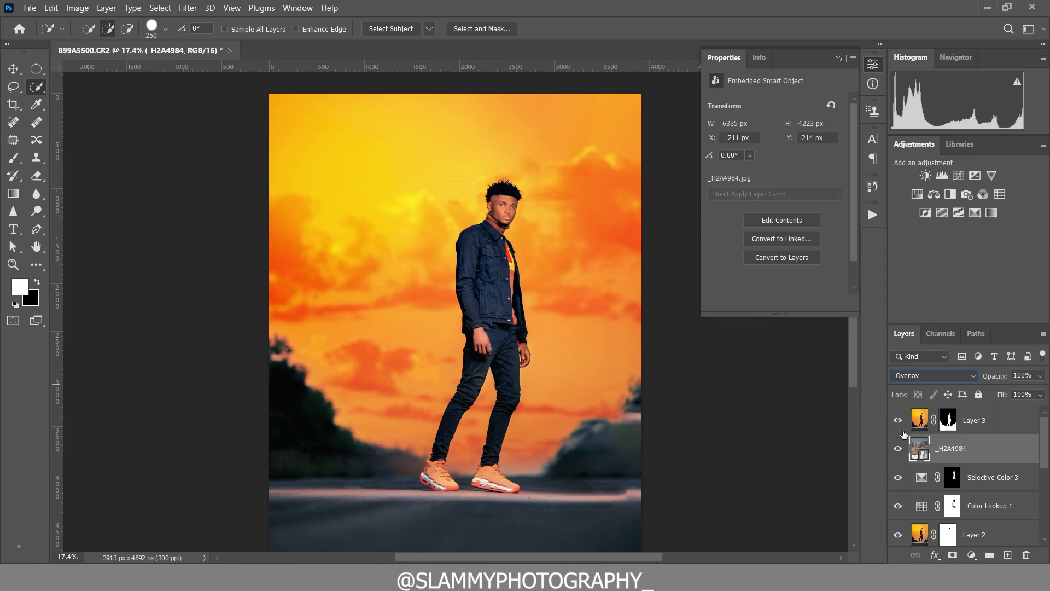
{"action": "left_click", "coordinate": [898, 448]}
{"action": "left_click", "coordinate": [898, 448]}
Step: Paint with white on the Layer 3 mask over the man's face, jacket and hand to clear the sky overlay from him
{"action": "left_click", "coordinate": [949, 432]}
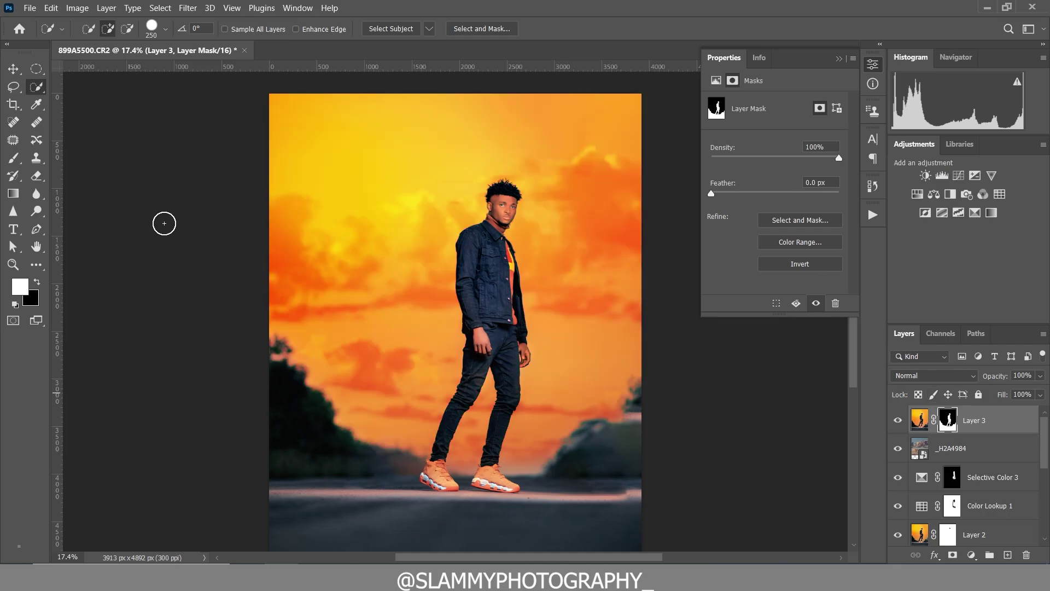
{"action": "left_click", "coordinate": [13, 159]}
{"action": "left_click", "coordinate": [16, 268]}
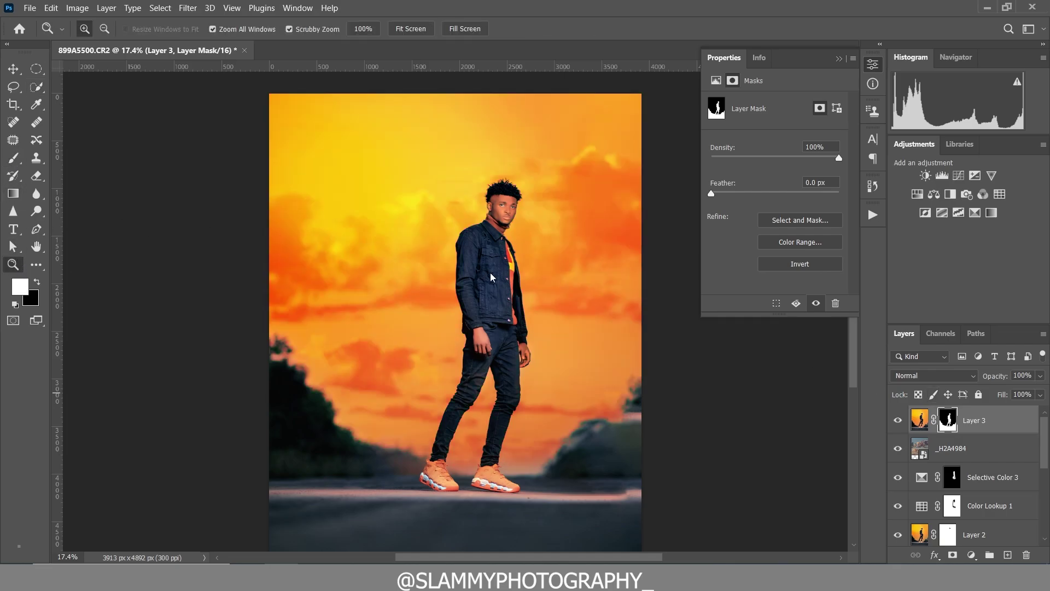
{"action": "left_click_drag", "start_coordinate": [539, 303], "coordinate": [572, 337]}
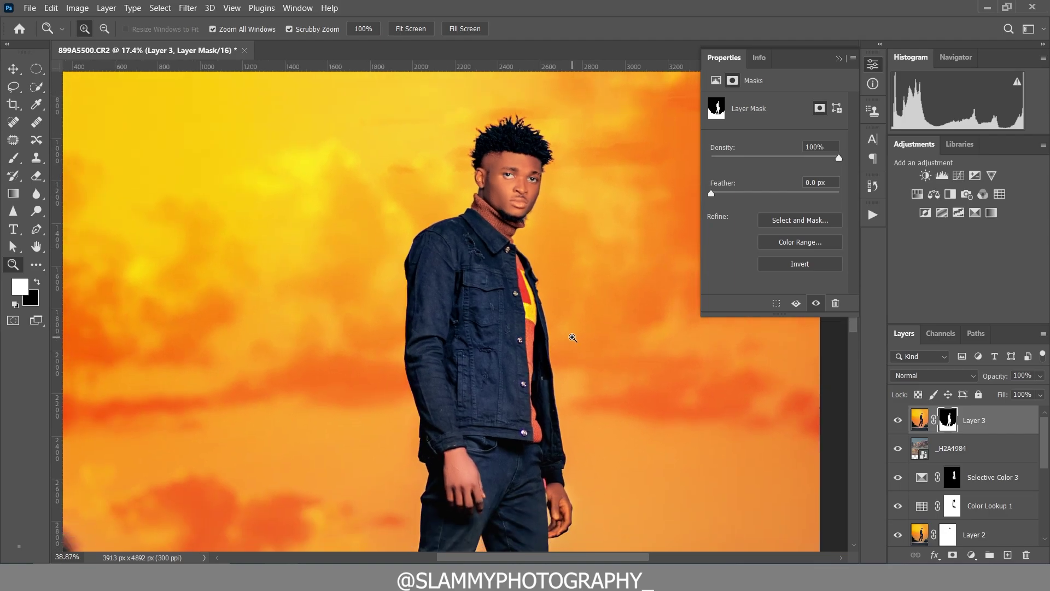
{"action": "left_click", "coordinate": [13, 158]}
{"action": "mouse_move", "coordinate": [515, 208]}
{"action": "left_mouse_down"}
{"action": "mouse_move", "coordinate": [508, 164]}
{"action": "mouse_move", "coordinate": [520, 167]}
{"action": "mouse_move", "coordinate": [503, 224]}
{"action": "mouse_move", "coordinate": [517, 164]}
{"action": "mouse_move", "coordinate": [495, 216]}
{"action": "mouse_move", "coordinate": [502, 180]}
{"action": "mouse_move", "coordinate": [519, 202]}
{"action": "left_mouse_up"}
{"action": "mouse_move", "coordinate": [479, 316]}
{"action": "left_mouse_down"}
{"action": "mouse_move", "coordinate": [456, 373]}
{"action": "mouse_move", "coordinate": [465, 462]}
{"action": "mouse_move", "coordinate": [467, 295]}
{"action": "mouse_move", "coordinate": [551, 510]}
{"action": "mouse_move", "coordinate": [506, 446]}
{"action": "mouse_move", "coordinate": [449, 428]}
{"action": "mouse_move", "coordinate": [517, 161]}
{"action": "mouse_move", "coordinate": [459, 432]}
{"action": "left_mouse_up"}
{"action": "scroll", "coordinate": [459, 432], "scroll_direction": "down", "scroll_amount": 5}
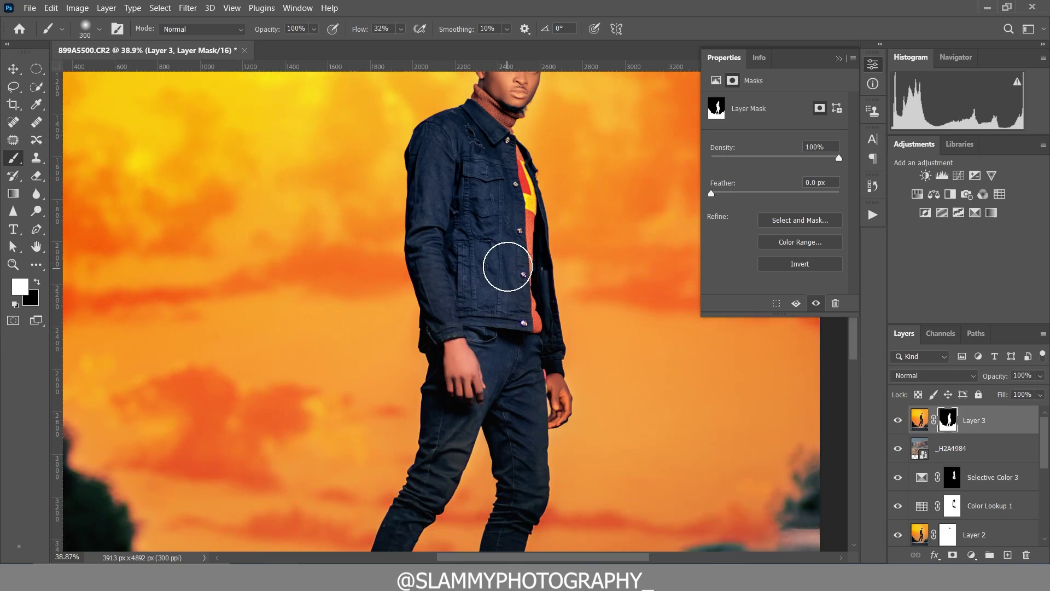
{"action": "scroll", "coordinate": [459, 433], "scroll_direction": "down", "scroll_amount": 2}
{"action": "scroll", "coordinate": [470, 497], "scroll_direction": "down", "scroll_amount": 4}
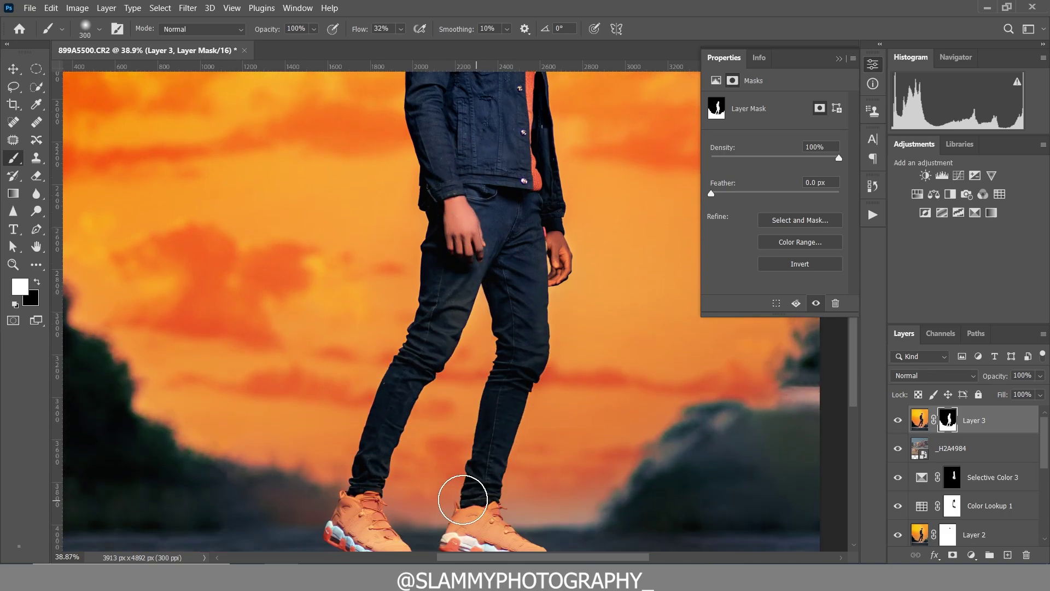
{"action": "left_click", "coordinate": [225, 12]}
{"action": "left_click", "coordinate": [279, 128]}
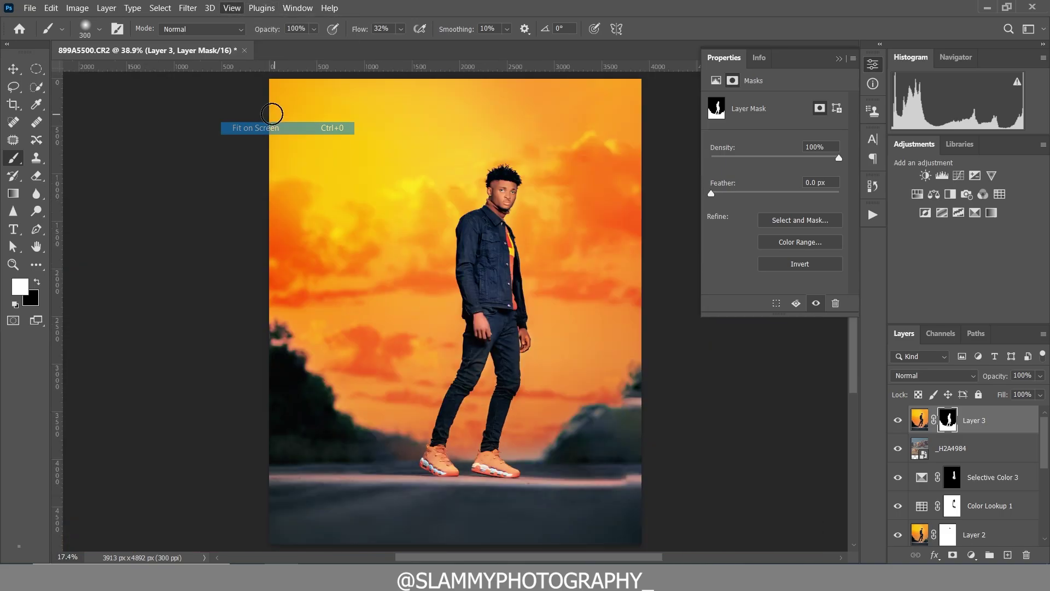
Step: Compare the image with the _H2A4984 sky layer hidden and shown
{"action": "left_click", "coordinate": [897, 448]}
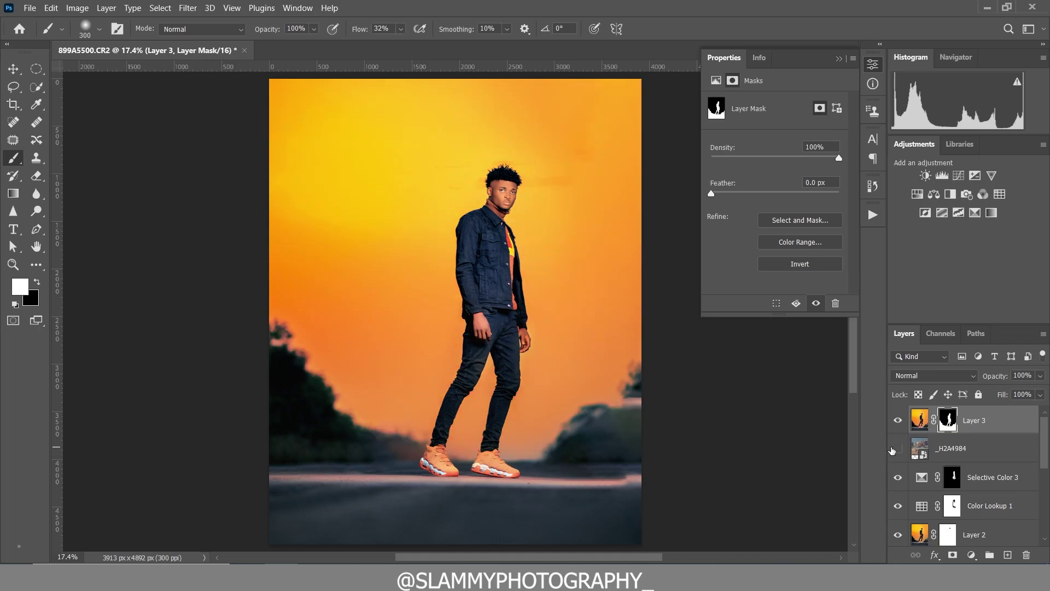
{"action": "key", "text": "alt+Tab"}
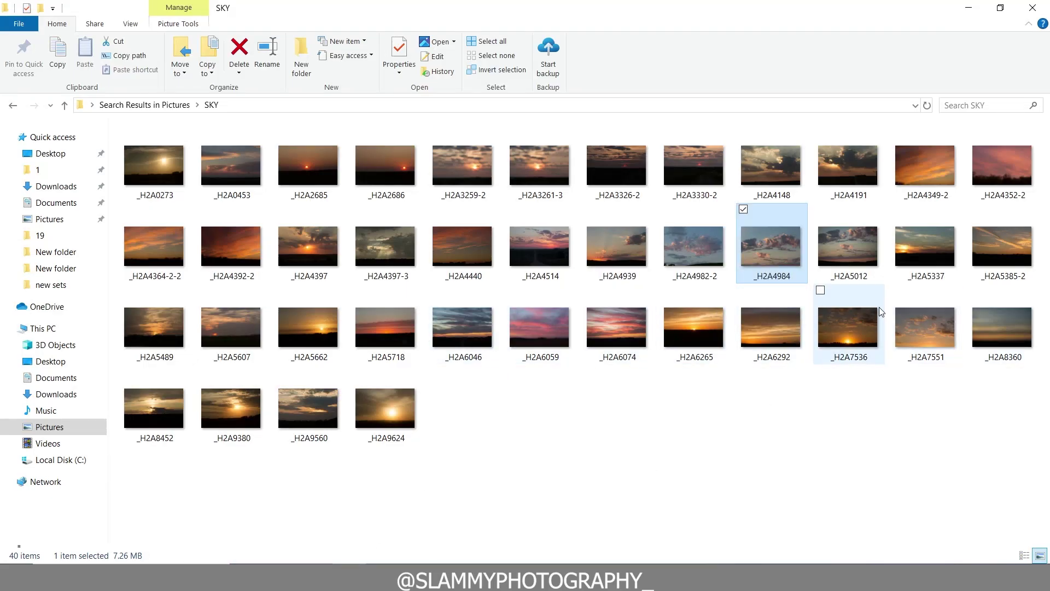
{"action": "key", "text": "alt+Tab"}
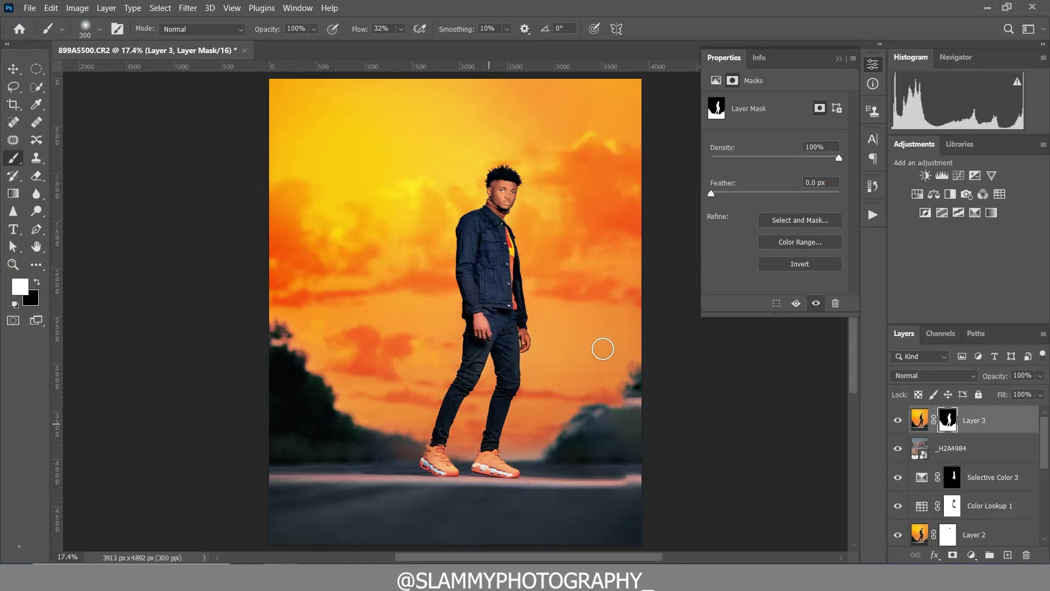
{"action": "left_click", "coordinate": [897, 449]}
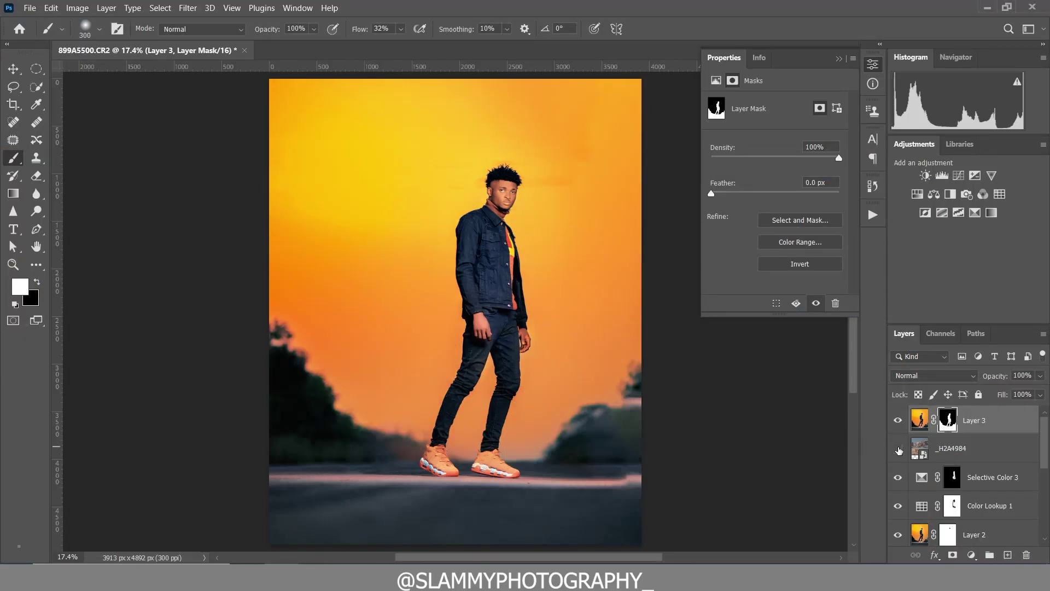
{"action": "left_click", "coordinate": [897, 449]}
{"action": "left_click", "coordinate": [898, 451]}
{"action": "left_click", "coordinate": [897, 450]}
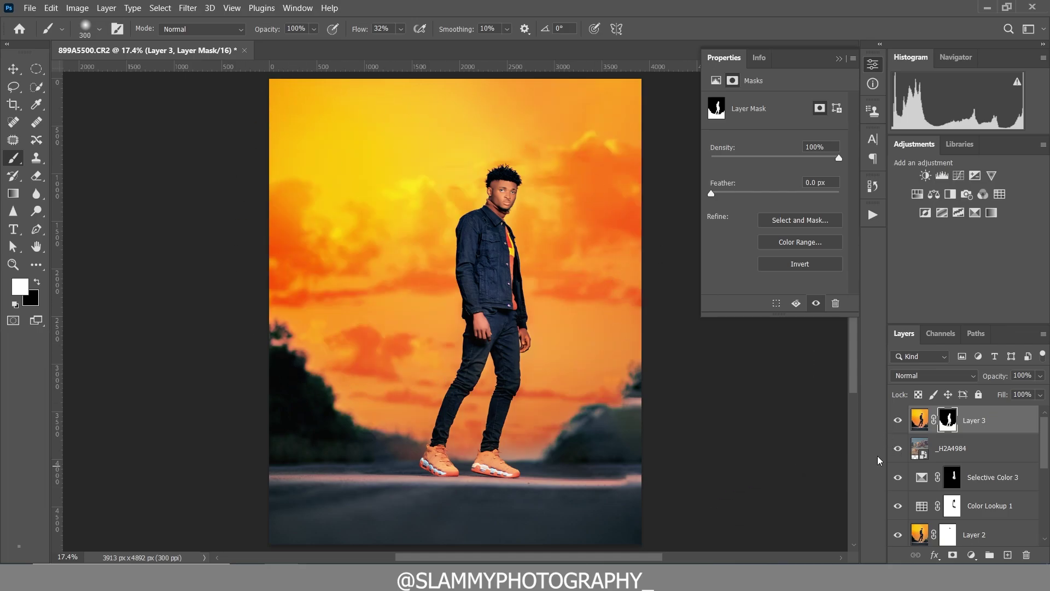
Step: Try the _H2A4984 sky layer in Normal blend mode and return it to Overlay
{"action": "left_click", "coordinate": [1008, 453]}
{"action": "left_click", "coordinate": [933, 375]}
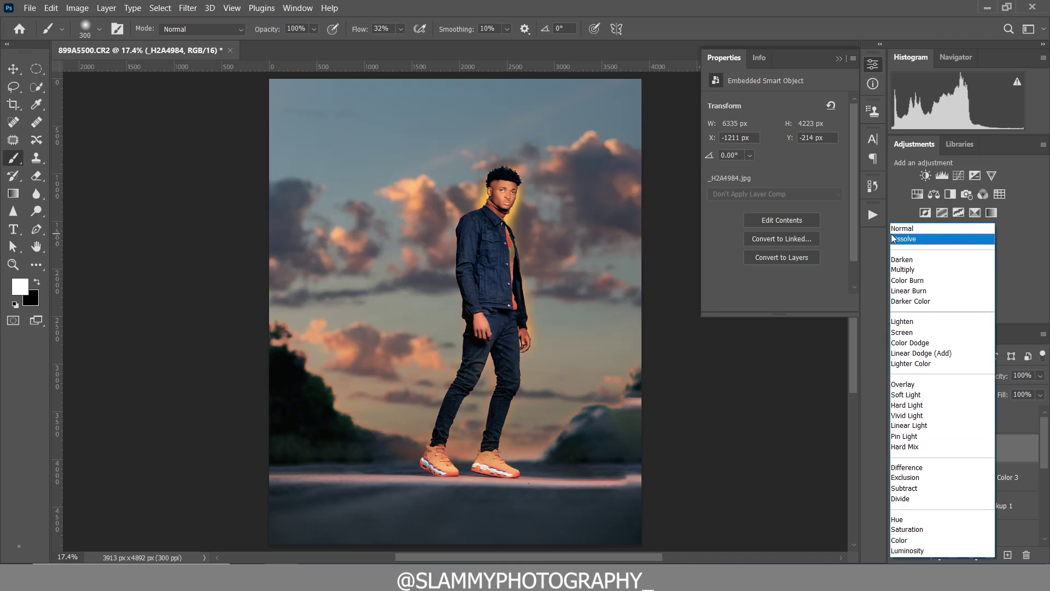
{"action": "left_click", "coordinate": [897, 229]}
{"action": "left_click", "coordinate": [905, 378]}
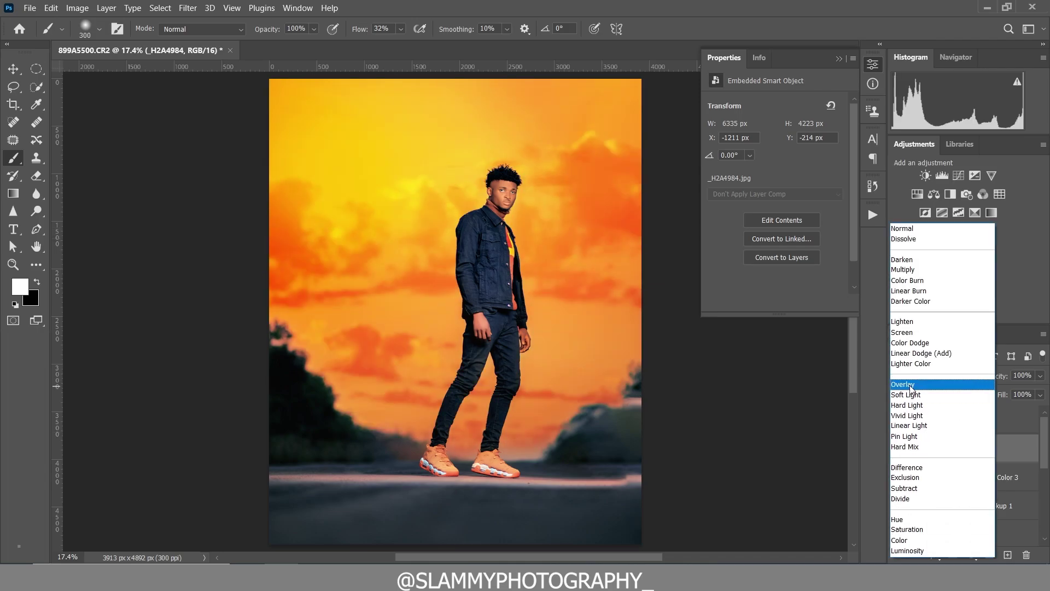
{"action": "left_click", "coordinate": [911, 386]}
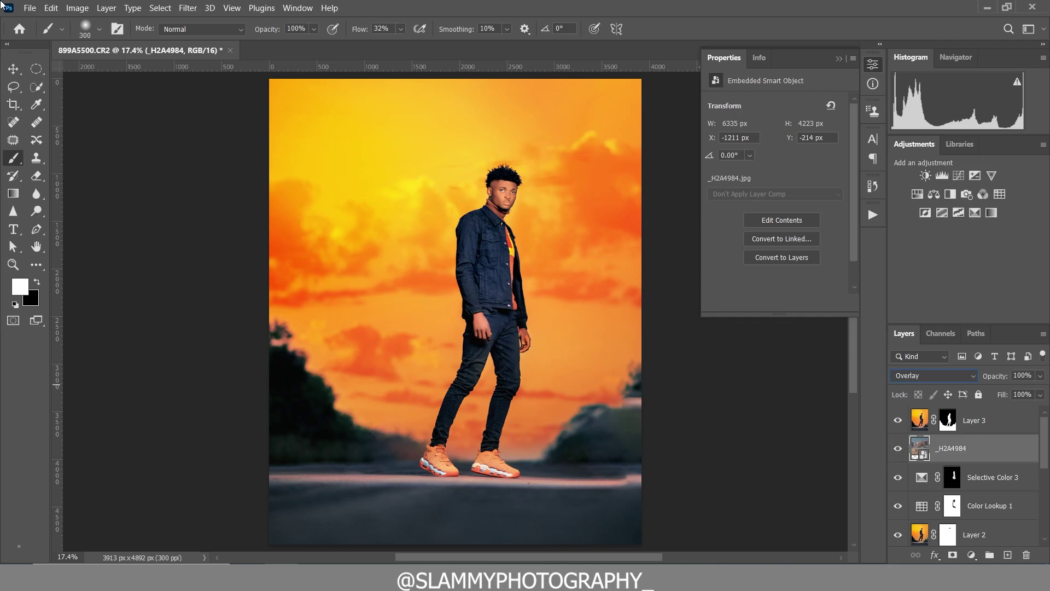
Step: Apply a Gaussian Blur with a 12.5-pixel radius to the _H2A4984 layer and check the sky with it hidden and shown
{"action": "left_click", "coordinate": [187, 8]}
{"action": "mouse_move", "coordinate": [306, 171]}
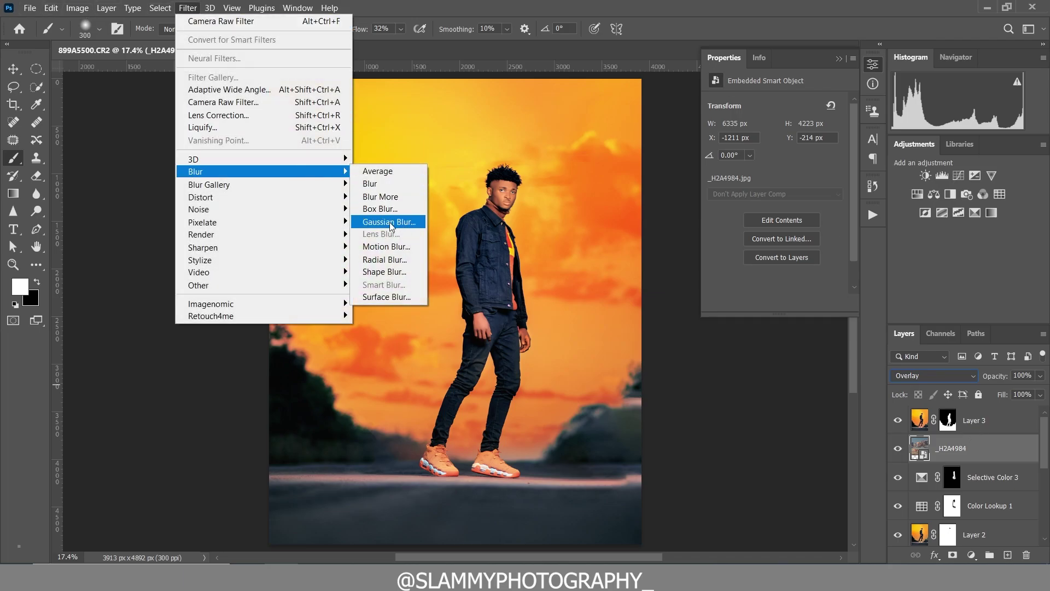
{"action": "left_click", "coordinate": [389, 222]}
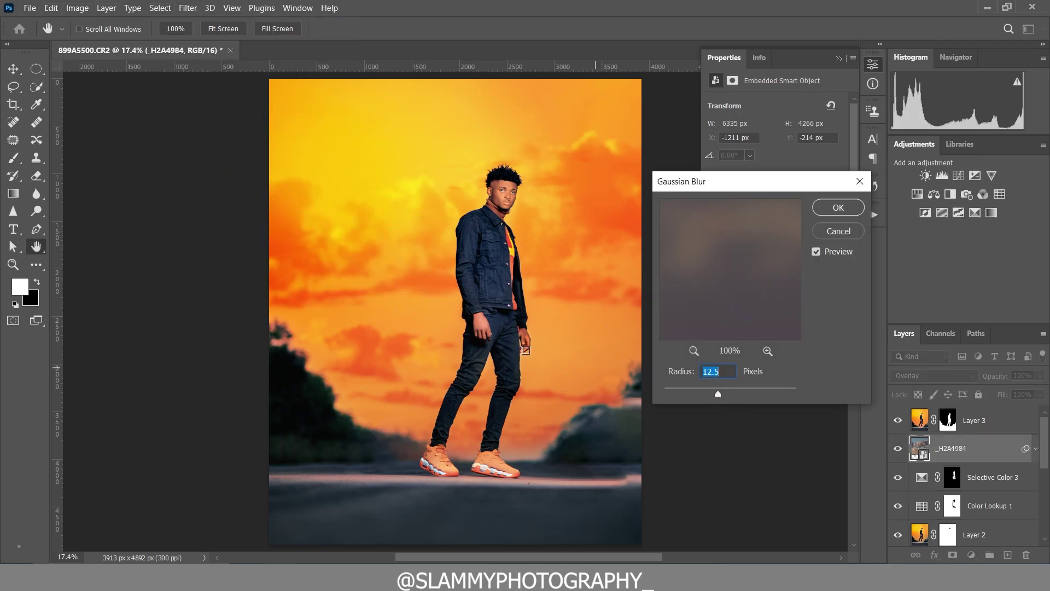
{"action": "key", "text": "b"}
{"action": "left_click", "coordinate": [836, 207]}
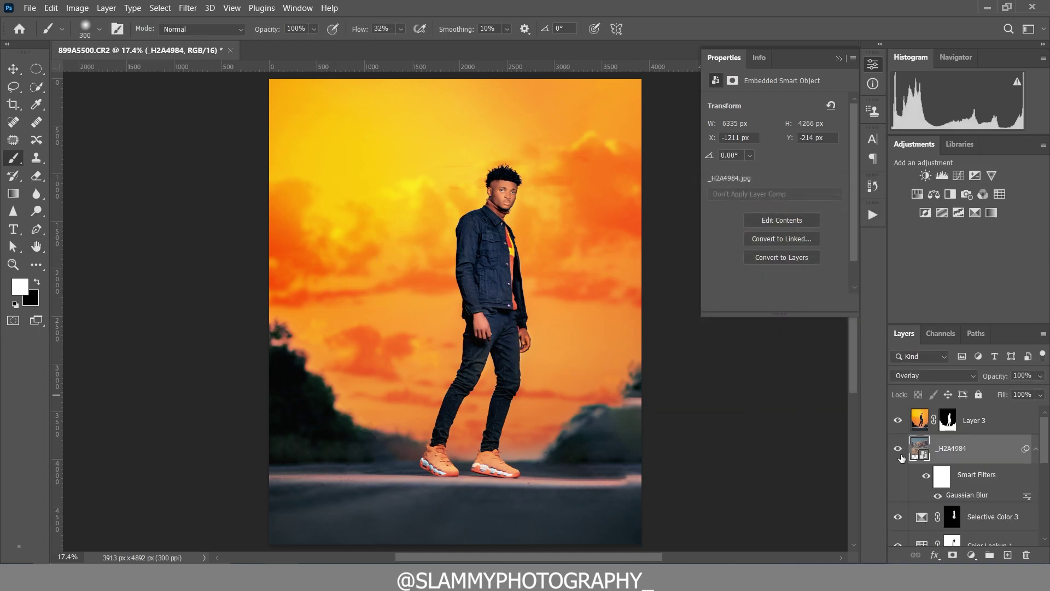
{"action": "left_click", "coordinate": [897, 449]}
{"action": "left_click", "coordinate": [897, 449]}
Step: Add a Hue/Saturation adjustment above Layer 3 with Saturation at -9 and Lightness at +3
{"action": "left_click", "coordinate": [978, 425]}
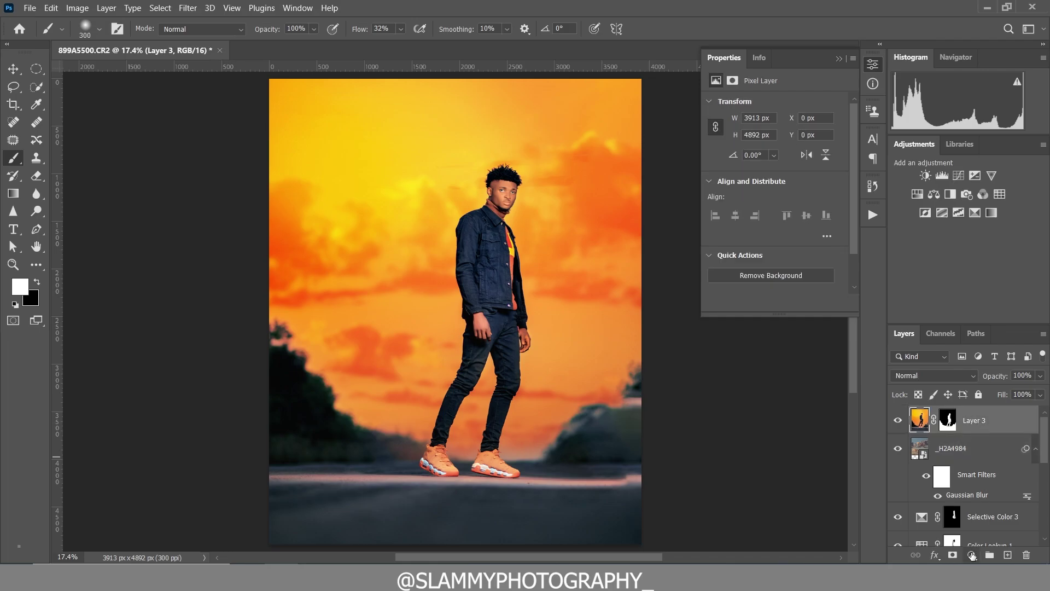
{"action": "left_click", "coordinate": [971, 555]}
{"action": "left_click", "coordinate": [981, 423]}
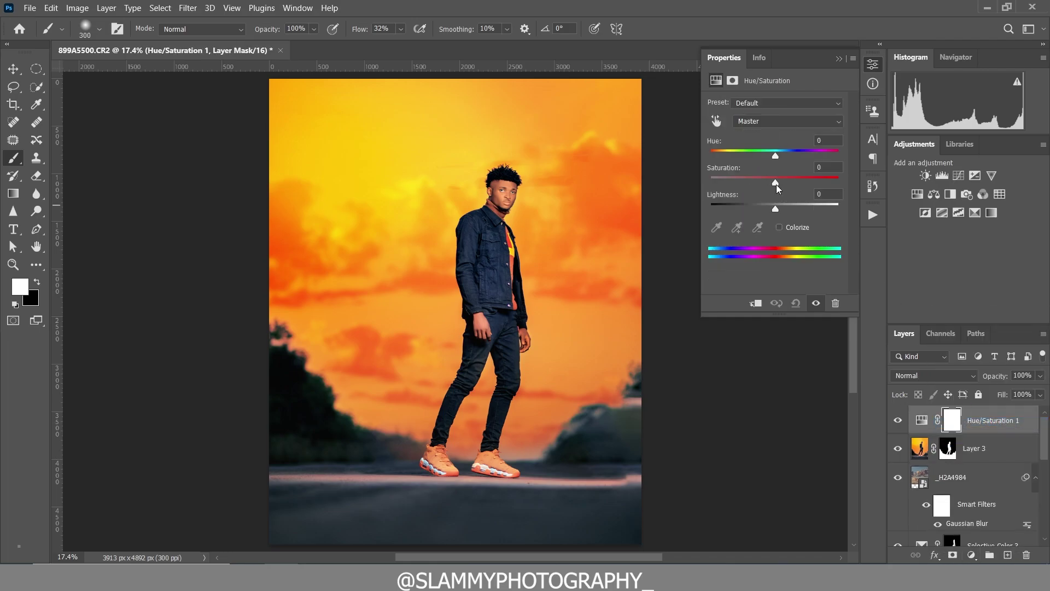
{"action": "left_click_drag", "start_coordinate": [776, 185], "coordinate": [766, 182]}
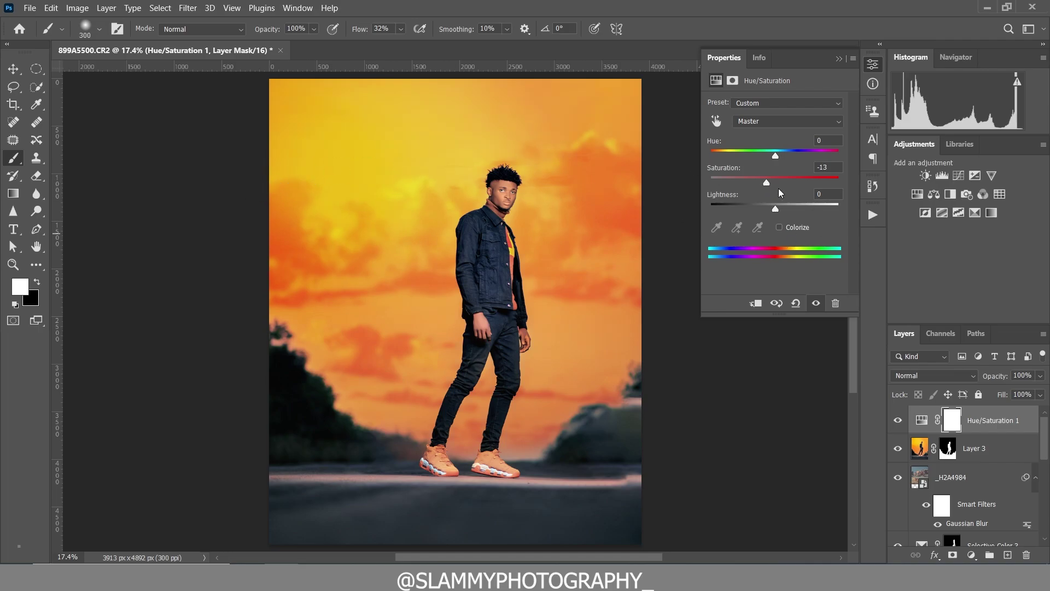
{"action": "left_click_drag", "start_coordinate": [781, 209], "coordinate": [769, 184]}
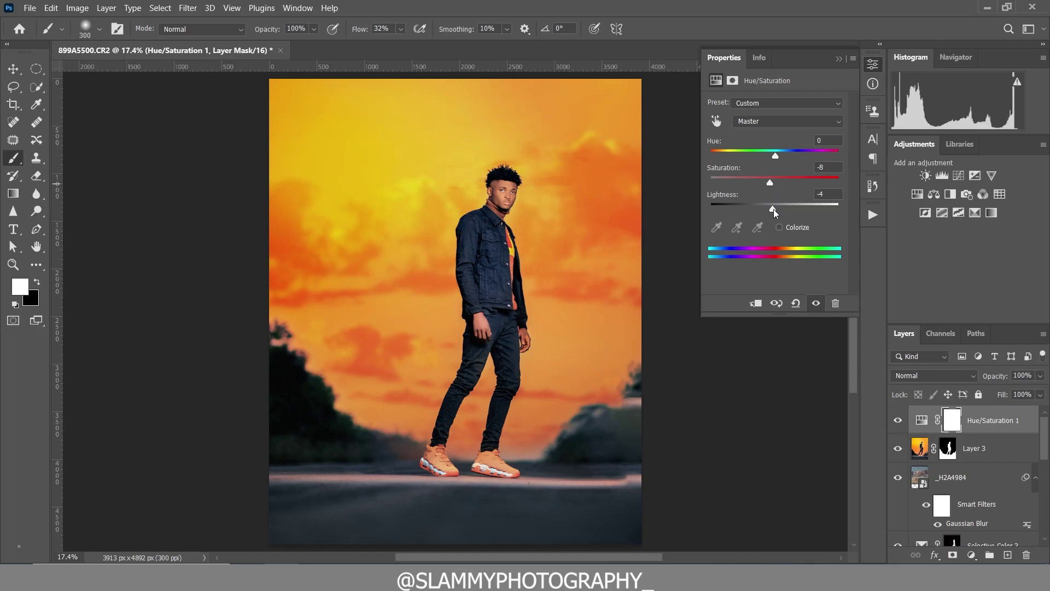
{"action": "left_click", "coordinate": [773, 209]}
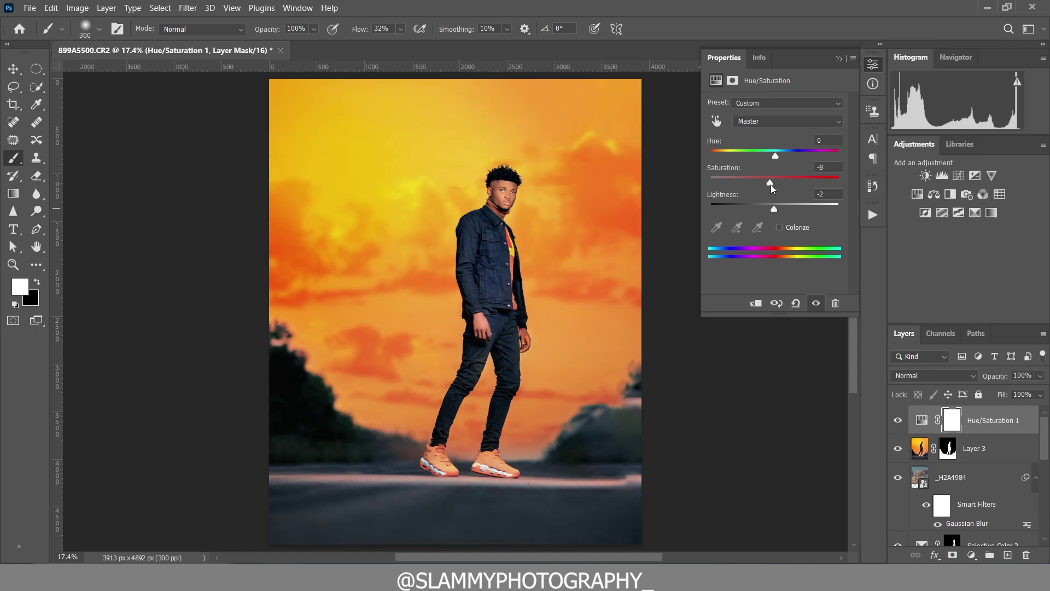
{"action": "left_click_drag", "start_coordinate": [771, 185], "coordinate": [776, 207]}
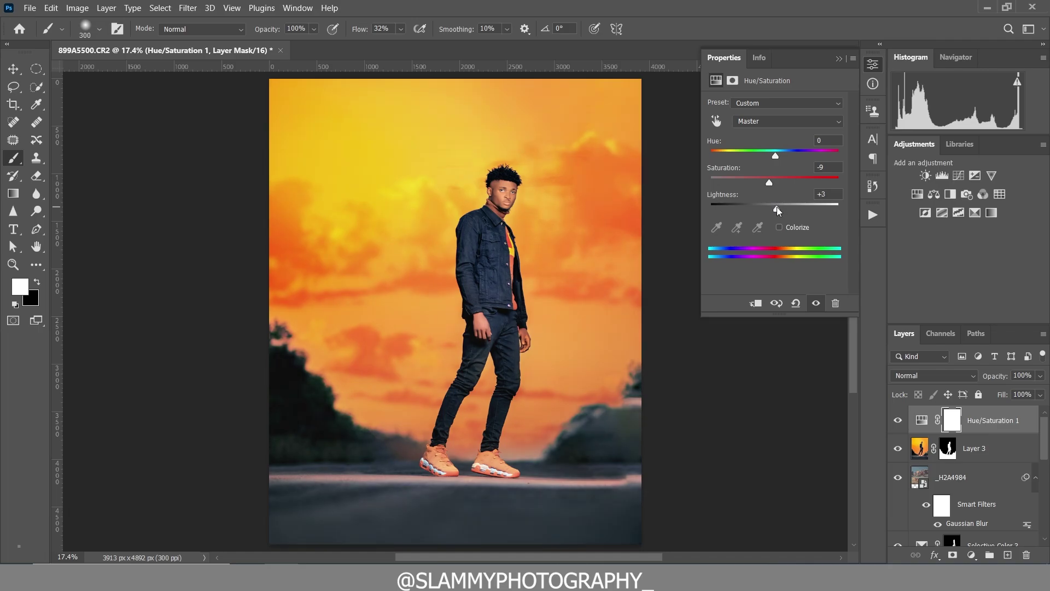
Step: Reduce the Hue/Saturation 1 layer's opacity to 21% and inspect the man's face up close
{"action": "mouse_move", "coordinate": [994, 377]}
{"action": "left_mouse_down"}
{"action": "mouse_move", "coordinate": [983, 378]}
{"action": "mouse_move", "coordinate": [993, 375]}
{"action": "left_mouse_up"}
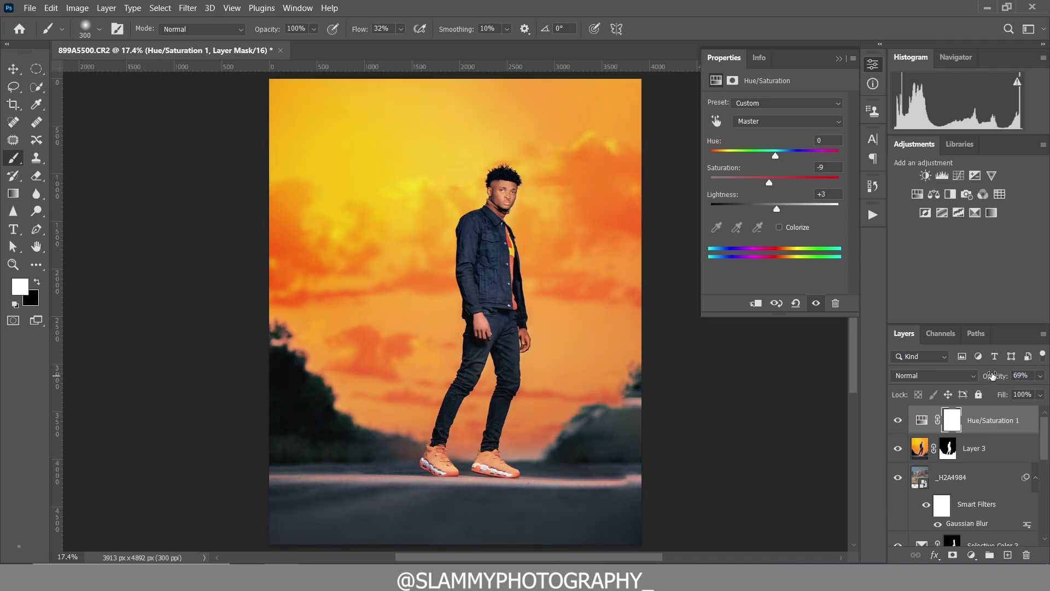
{"action": "left_click", "coordinate": [837, 58]}
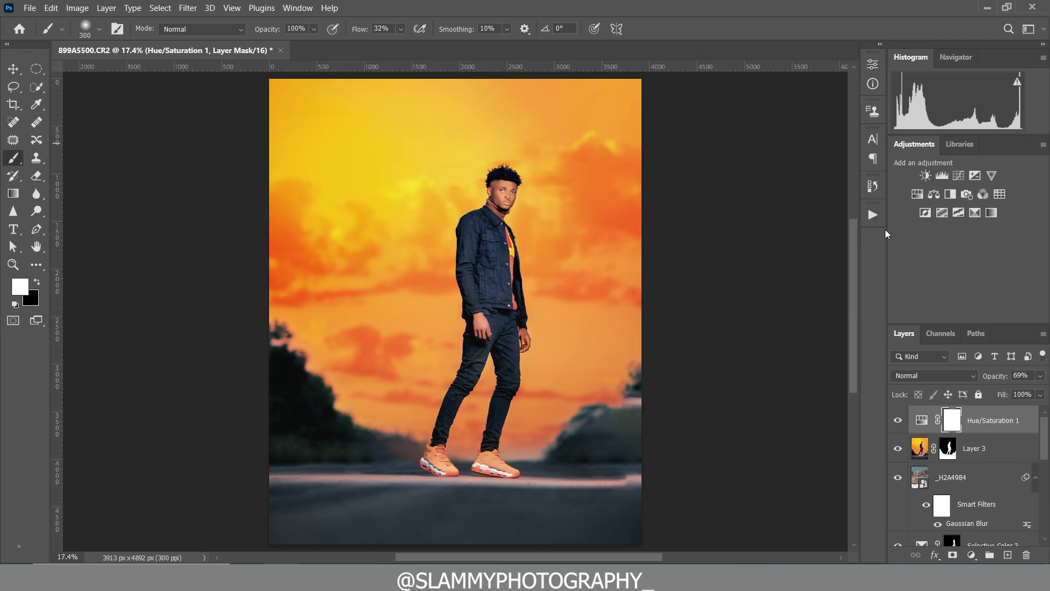
{"action": "left_click_drag", "start_coordinate": [991, 381], "coordinate": [972, 394]}
{"action": "key", "text": "Return"}
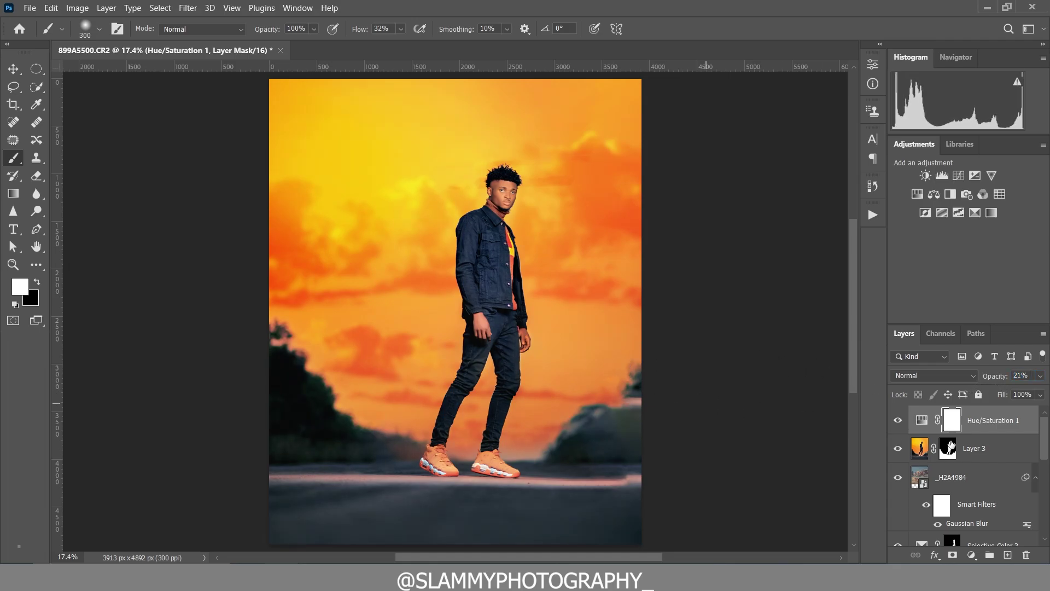
{"action": "left_click", "coordinate": [16, 265]}
{"action": "left_click_drag", "start_coordinate": [520, 201], "coordinate": [622, 310]}
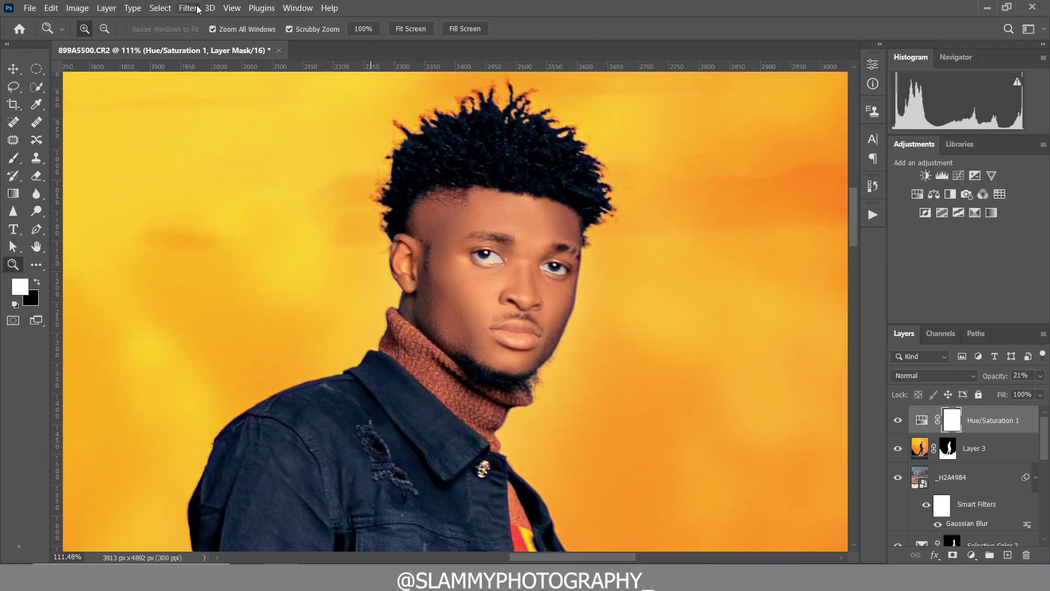
{"action": "left_click", "coordinate": [231, 7]}
{"action": "left_click", "coordinate": [271, 129]}
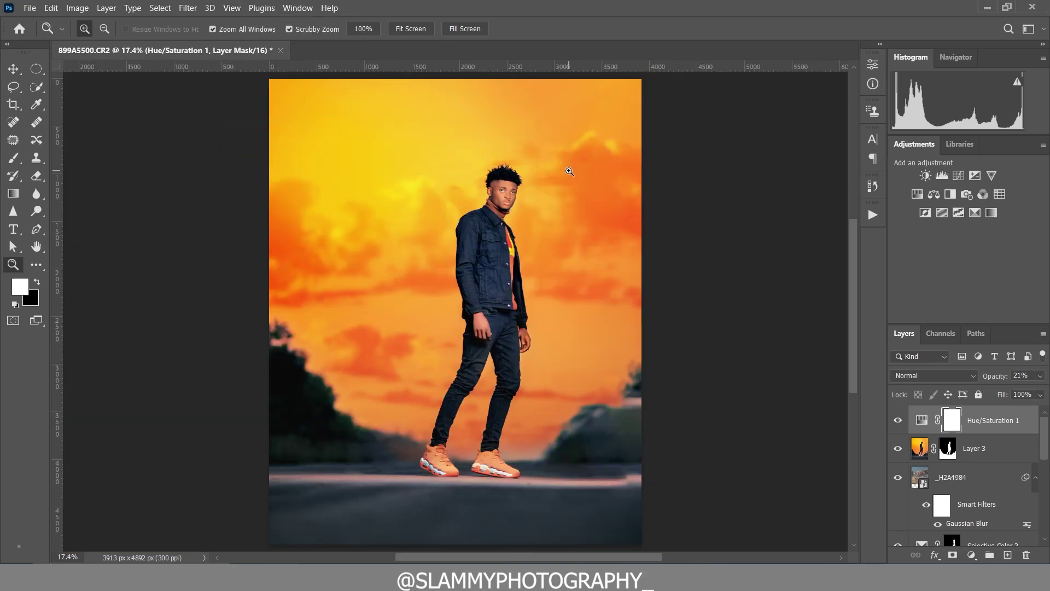